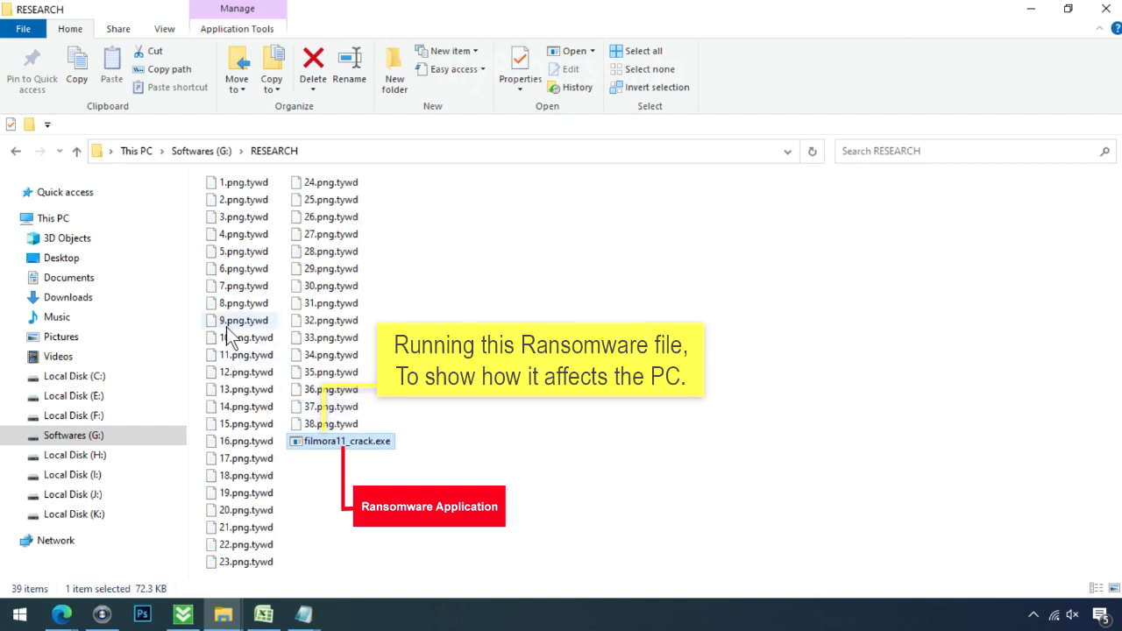
Remove the .tywd extension from 16.png.tywd in the RESEARCH folder and accept the extension change
{"action": "left_click", "coordinate": [238, 443]}
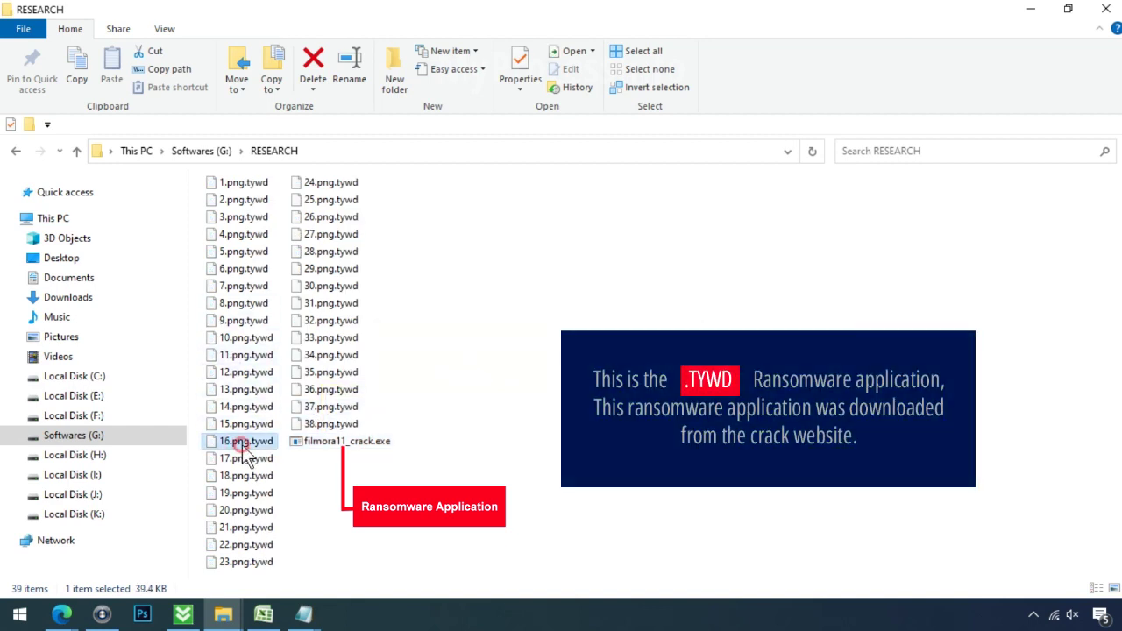
{"action": "key", "text": "Escape"}
{"action": "key", "text": "F2"}
{"action": "left_click_drag", "start_coordinate": [250, 443], "coordinate": [278, 442]}
{"action": "key", "text": "Return"}
{"action": "left_click", "coordinate": [633, 315]}
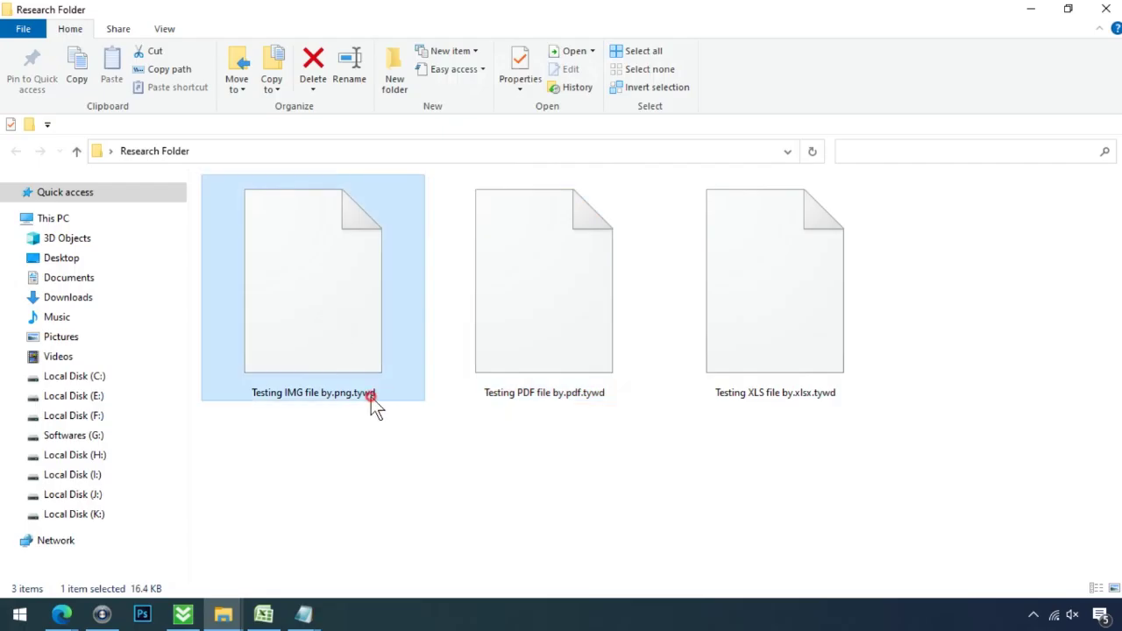
Rename the encrypted image in Research Folder to Testing IMG file by.png, open it to test it, and close the viewer
{"action": "left_click", "coordinate": [370, 396]}
{"action": "left_click", "coordinate": [385, 396]}
{"action": "key", "text": "BackSpace"}
{"action": "key", "text": "BackSpace"}
{"action": "key", "text": "BackSpace"}
{"action": "key", "text": "BackSpace"}
{"action": "key", "text": "BackSpace"}
{"action": "key", "text": "Return"}
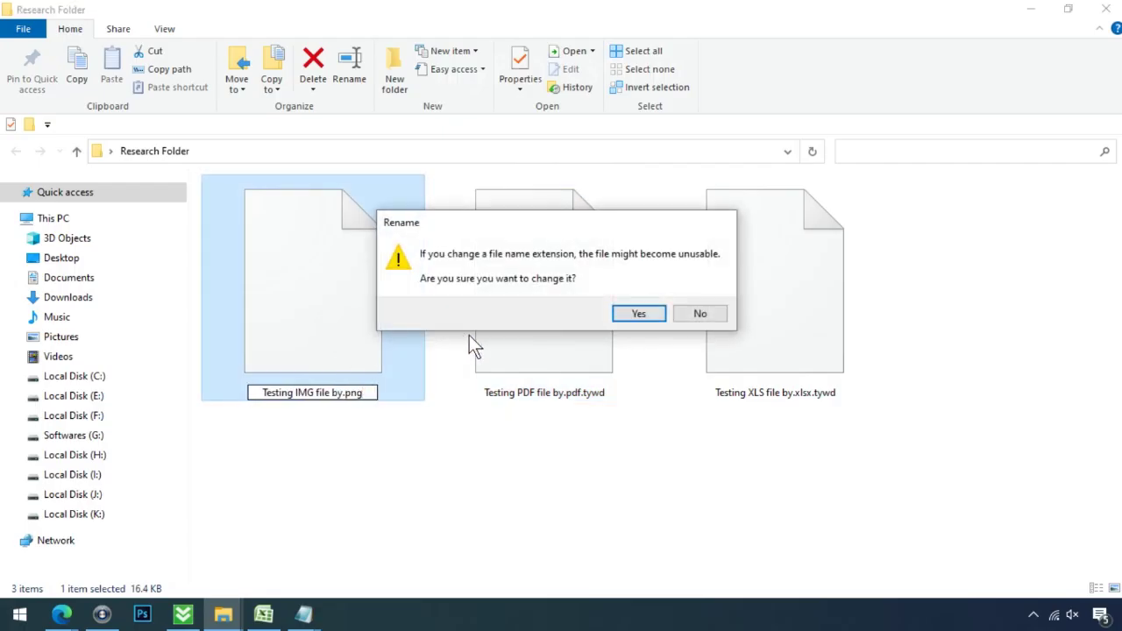
{"action": "left_click", "coordinate": [637, 316]}
{"action": "left_click", "coordinate": [356, 340]}
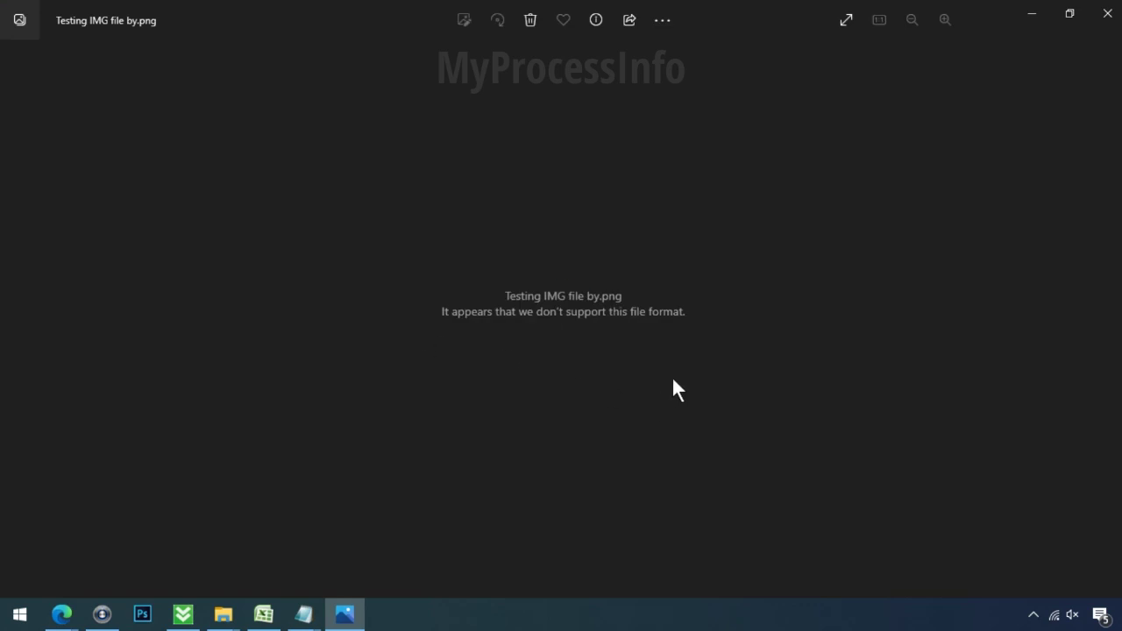
{"action": "left_click", "coordinate": [1107, 14]}
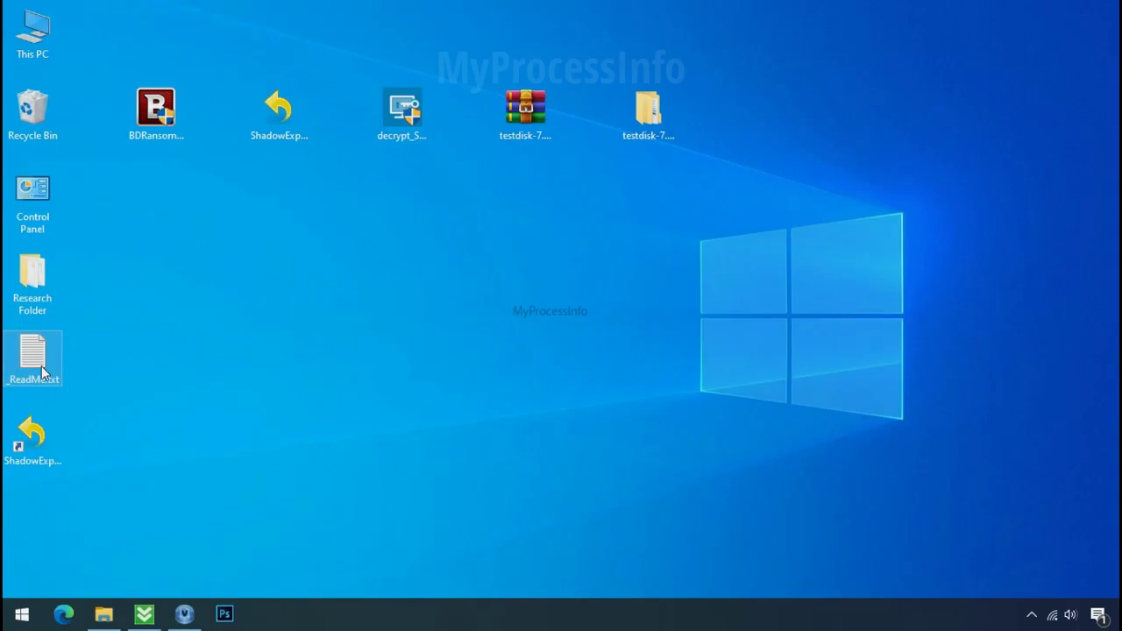
Open the ransom note _ReadMe.txt, examine its contact e-mails, personal ID and opening text, and close it
{"action": "double_click", "coordinate": [42, 373]}
{"action": "scroll", "coordinate": [344, 303], "scroll_direction": "down", "scroll_amount": 8}
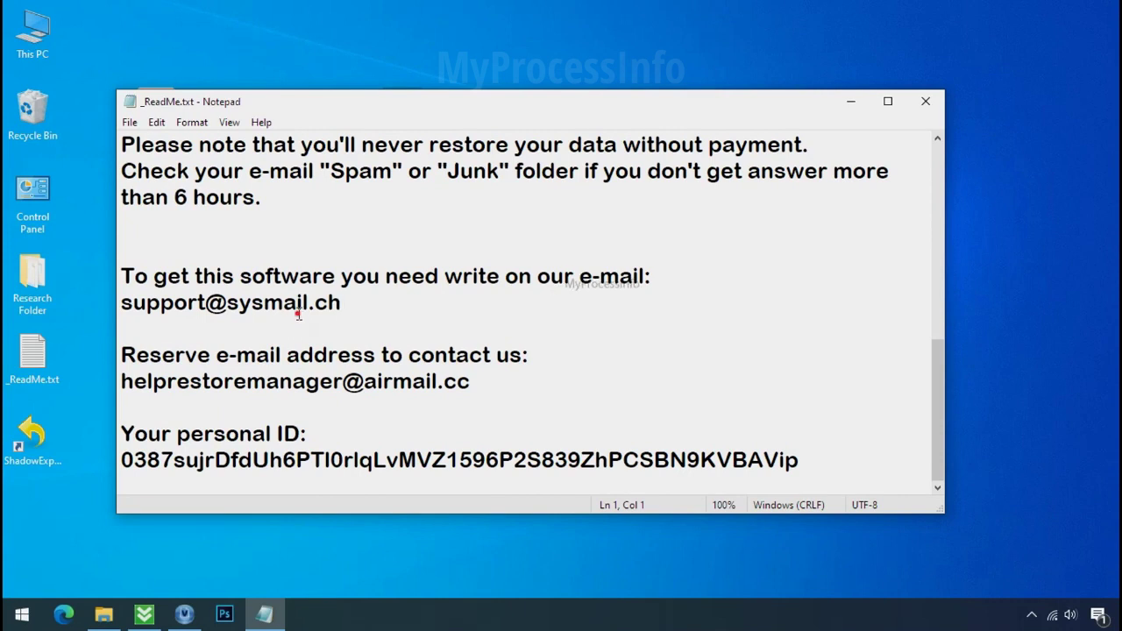
{"action": "double_click", "coordinate": [304, 308]}
{"action": "double_click", "coordinate": [279, 379]}
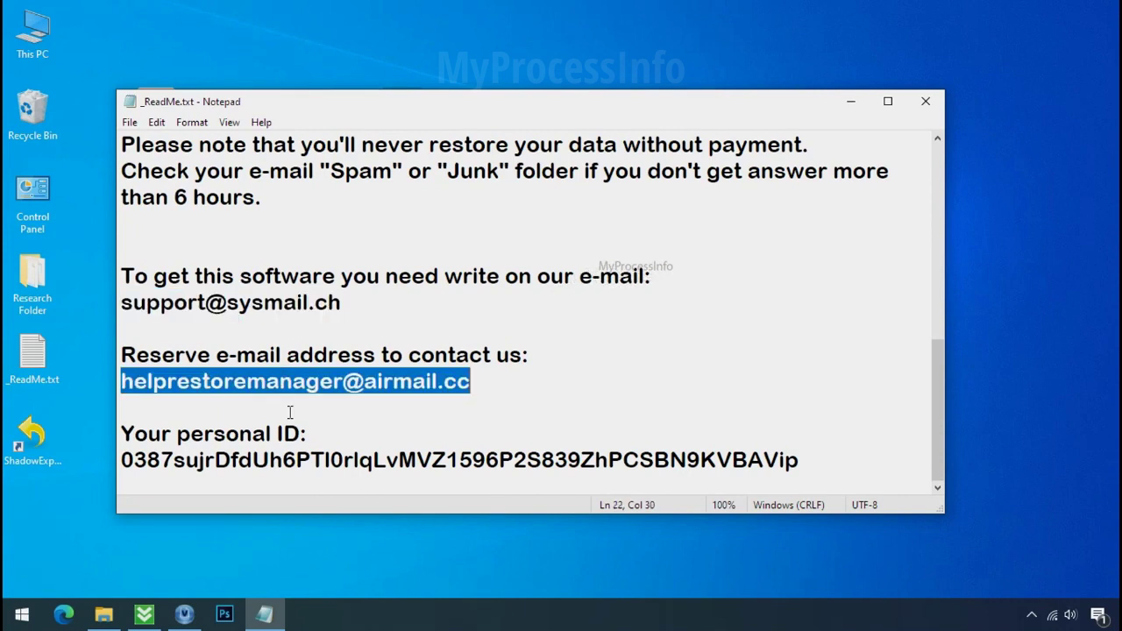
{"action": "double_click", "coordinate": [289, 460]}
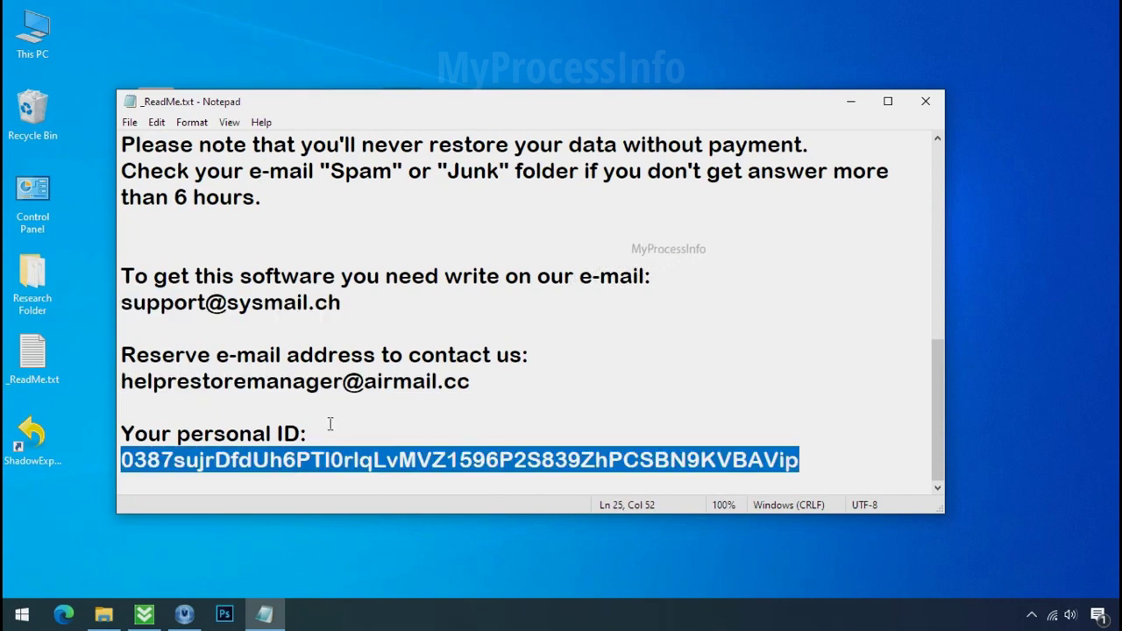
{"action": "scroll", "coordinate": [331, 424], "scroll_direction": "up", "scroll_amount": 8}
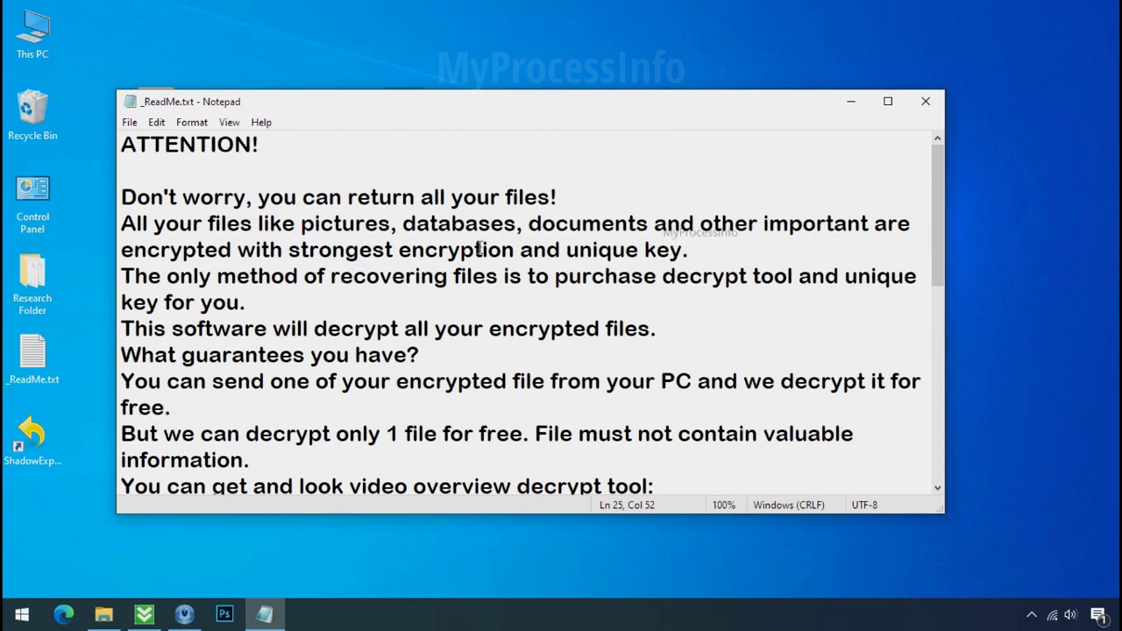
{"action": "left_click", "coordinate": [925, 104]}
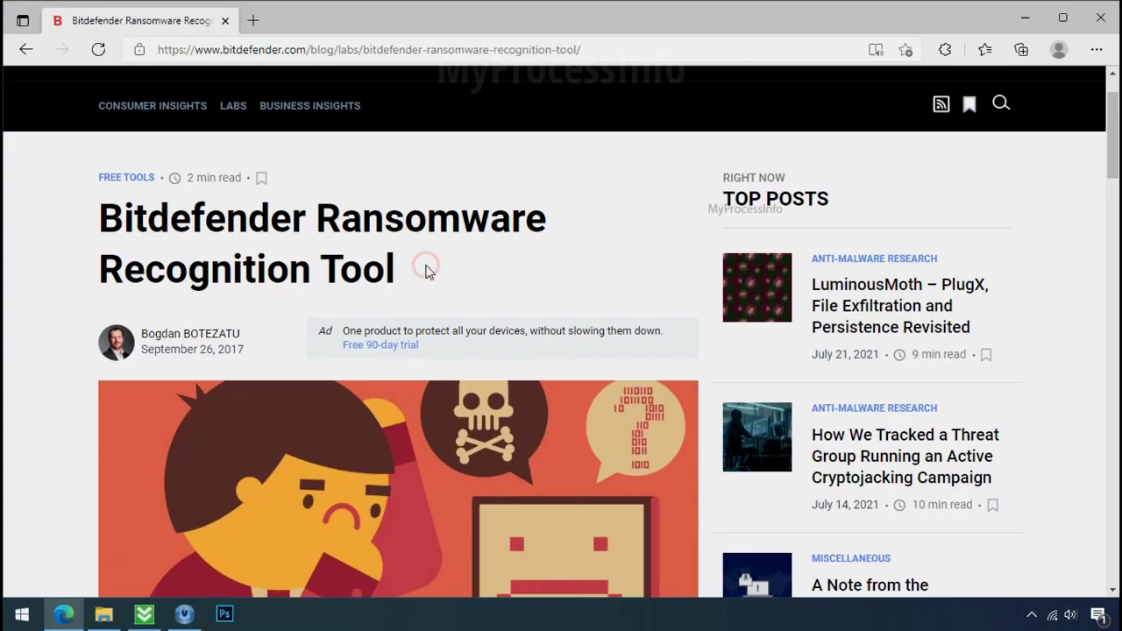
Download the Bitdefender Ransomware Recognition Tool from its blog page and close the browser
{"action": "scroll", "coordinate": [426, 271], "scroll_direction": "down", "scroll_amount": 10}
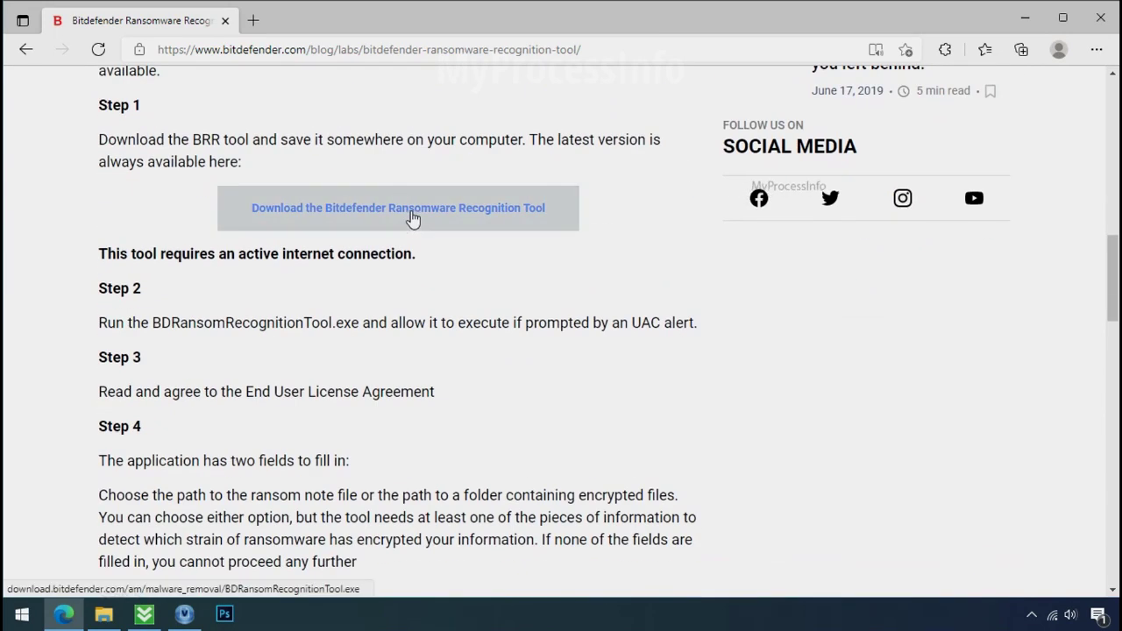
{"action": "left_click", "coordinate": [411, 220]}
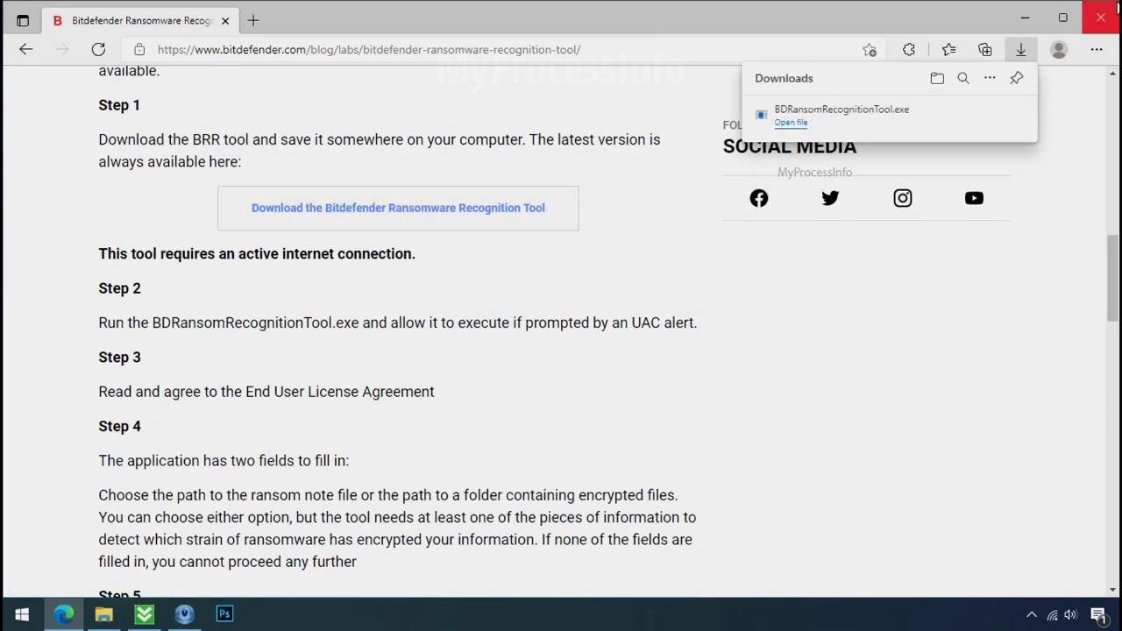
{"action": "left_click", "coordinate": [1100, 17]}
Launch BDRansomRecognitionTool.exe, accept the license agreement and choose the desktop file _ReadMe.txt as the ransom note
{"action": "double_click", "coordinate": [156, 114]}
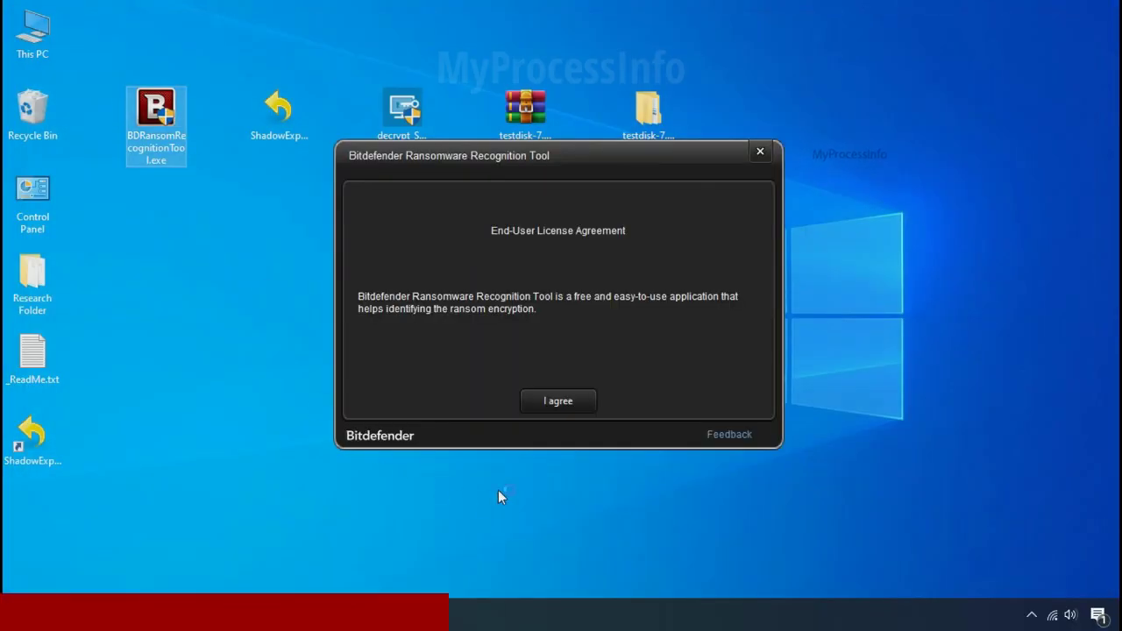
{"action": "left_click", "coordinate": [559, 407]}
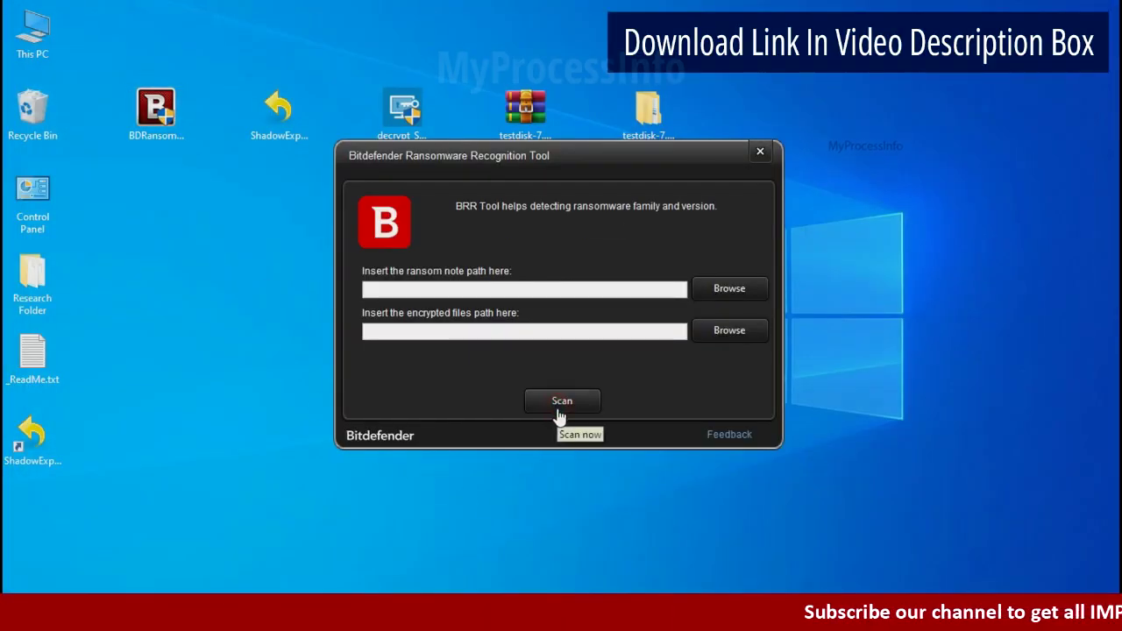
{"action": "left_click", "coordinate": [731, 290]}
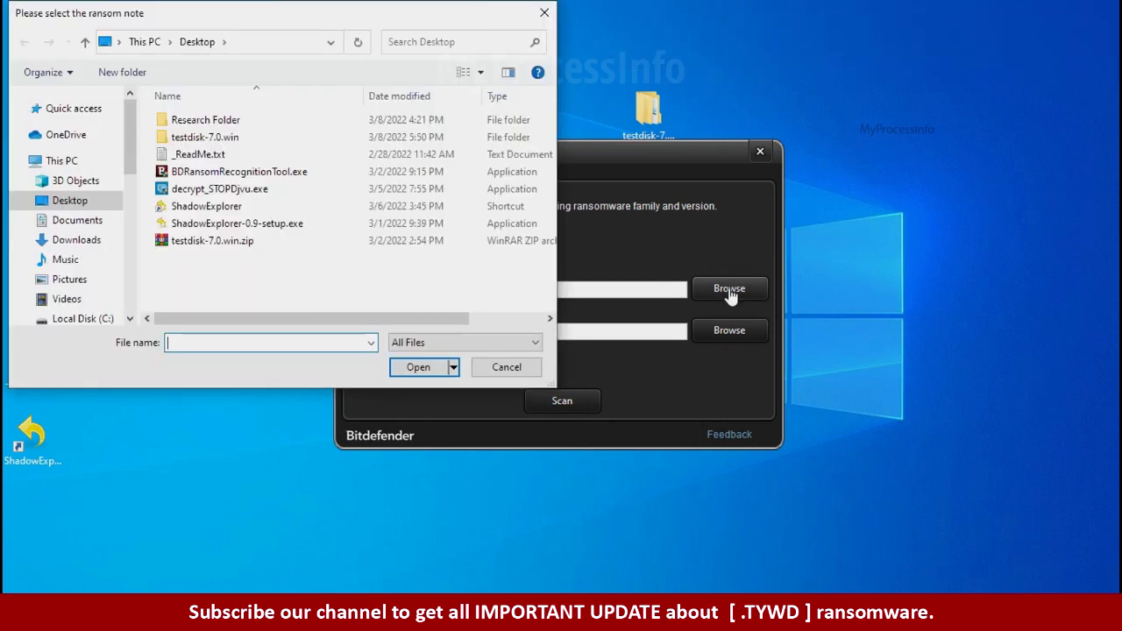
{"action": "double_click", "coordinate": [211, 154]}
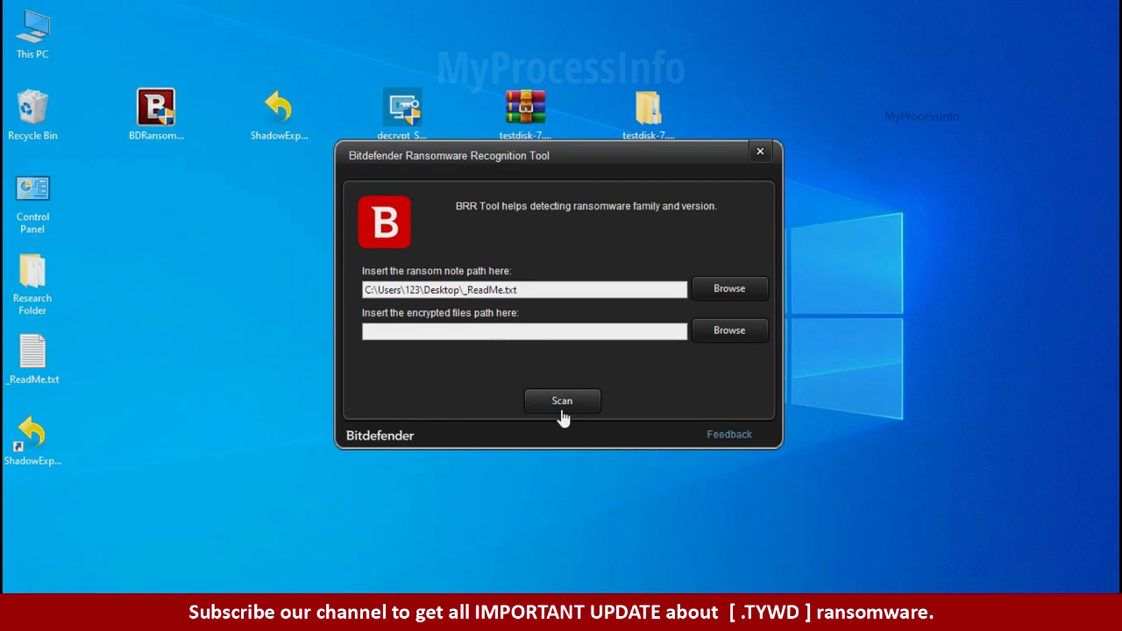
Scan the ransom note to identify the ransomware family, and close the results and the recognition tool
{"action": "left_click", "coordinate": [562, 405]}
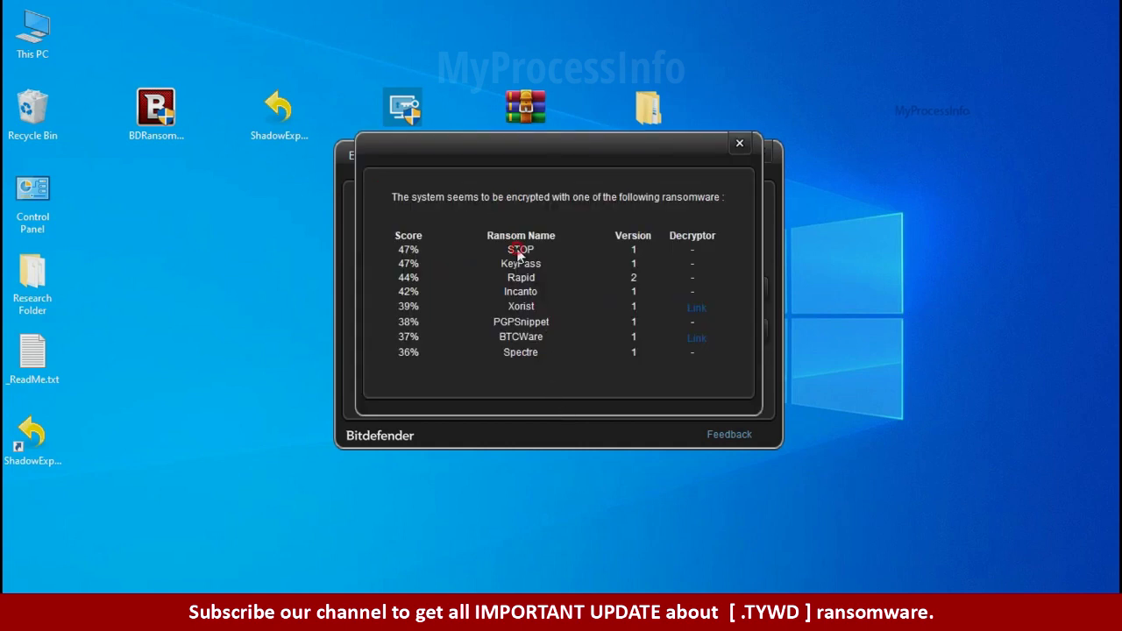
{"action": "left_click", "coordinate": [739, 143]}
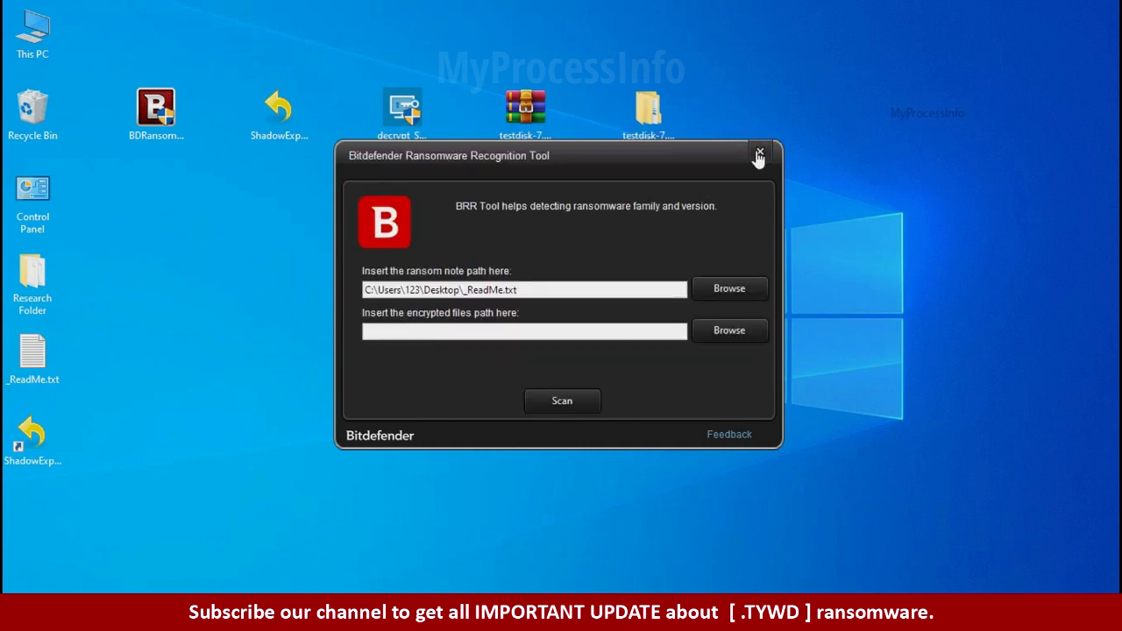
{"action": "left_click", "coordinate": [758, 154]}
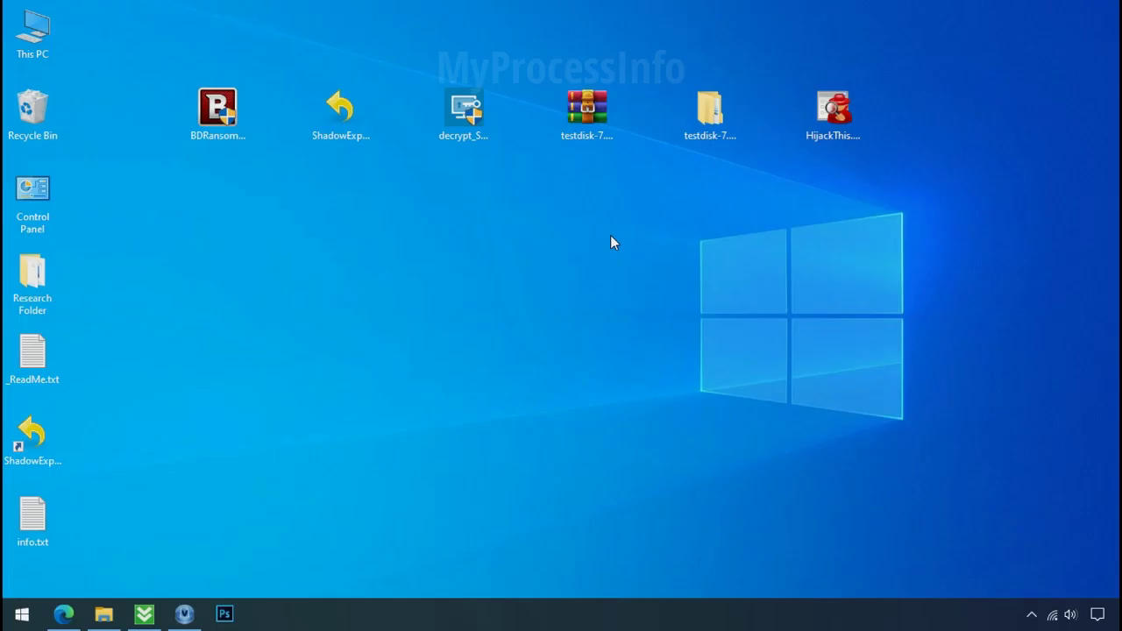
Open the local application data folder by searching for %LOCALAPPDATA%
{"action": "left_click", "coordinate": [22, 614]}
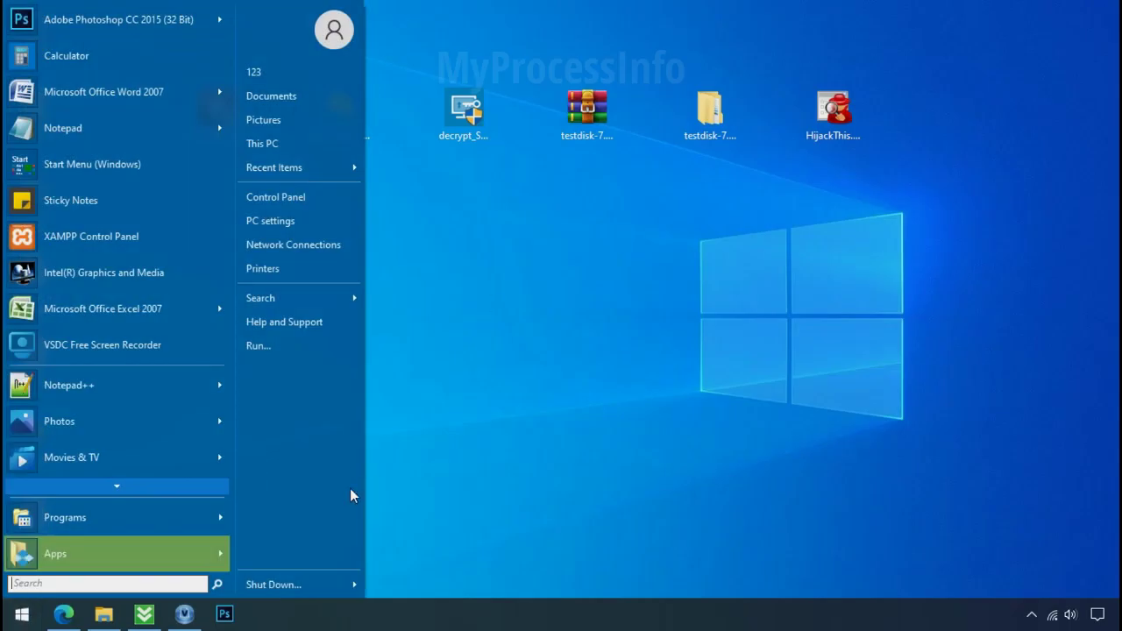
{"action": "type", "text": "%L"}
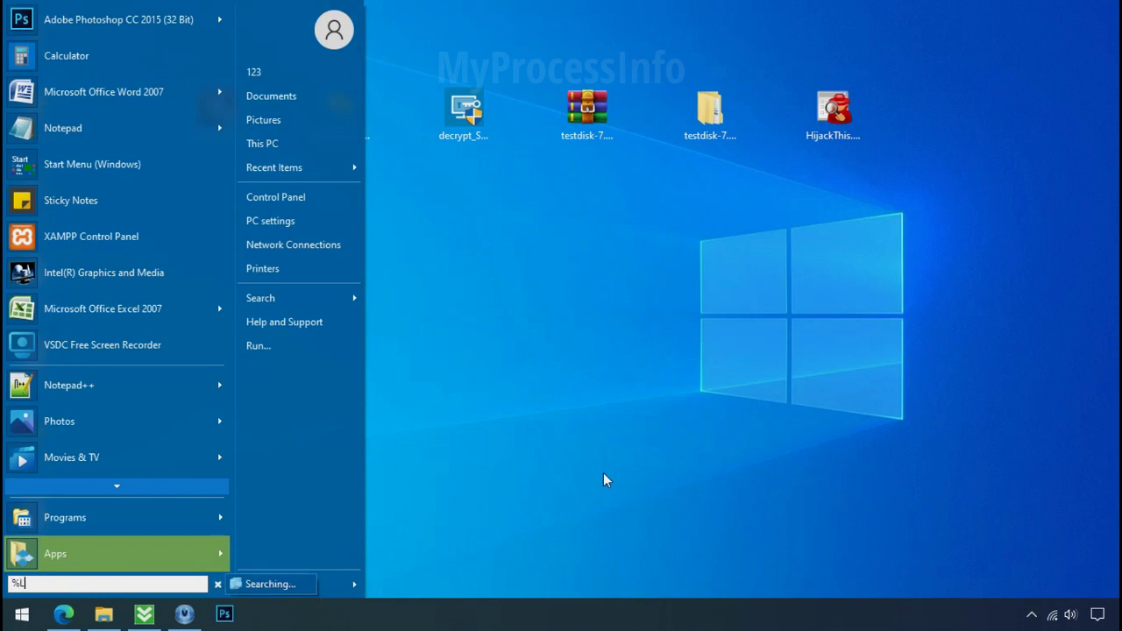
{"action": "type", "text": "OCALAPPDATA%"}
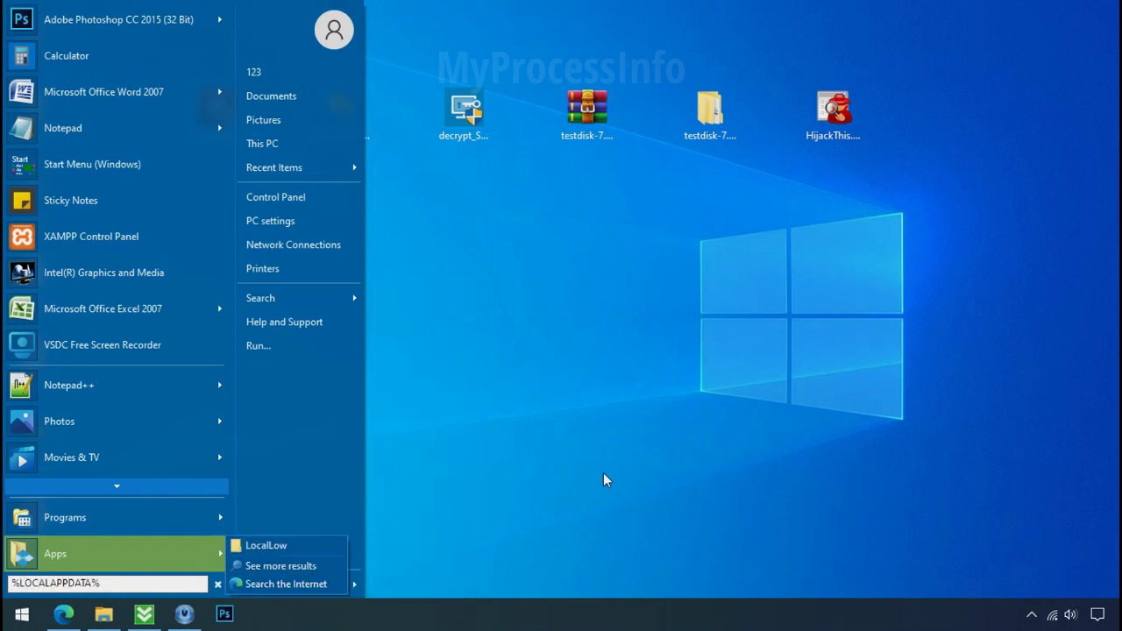
{"action": "key", "text": "Return"}
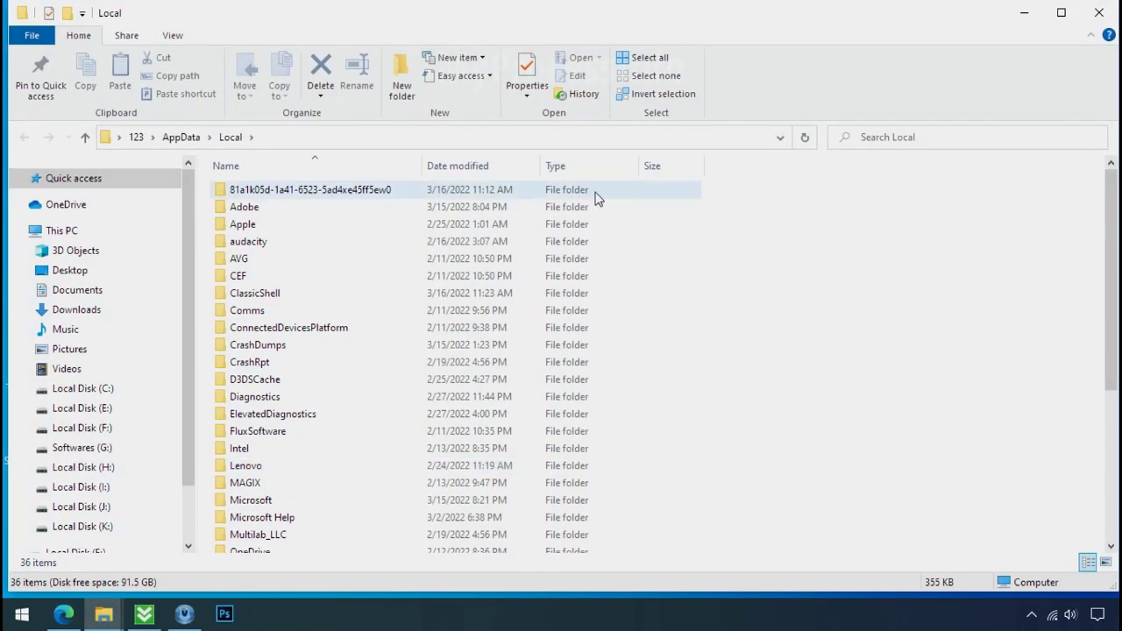
Open the 81a1k05d-1a41-6523-5ad4xe45ff5ew0 folder and show the available actions for D6E1.exe
{"action": "left_click", "coordinate": [677, 196]}
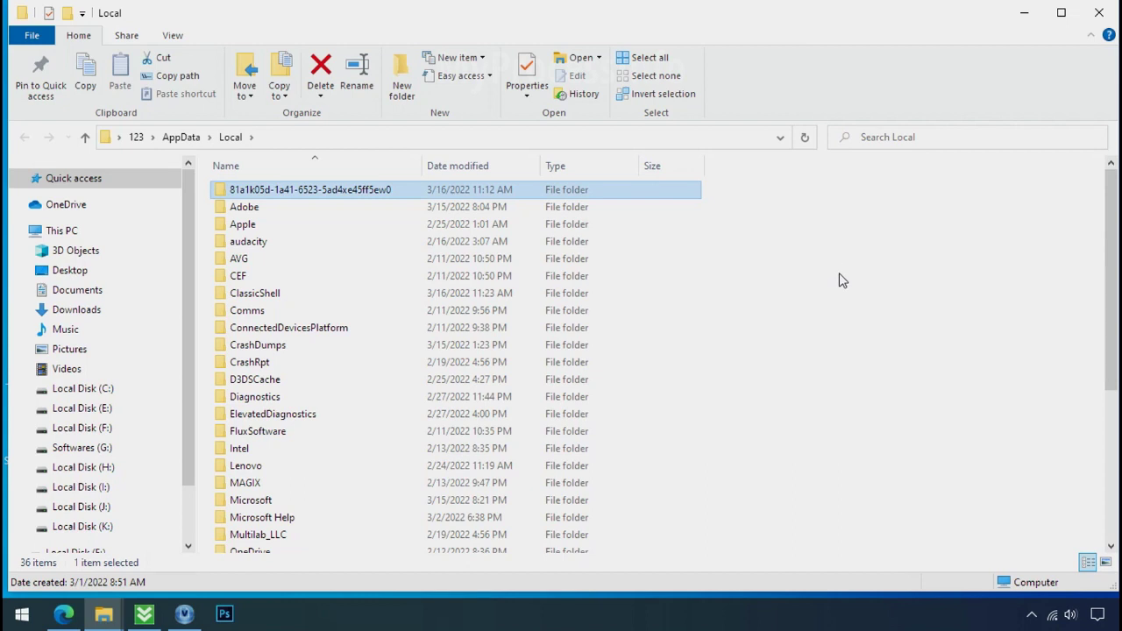
{"action": "double_click", "coordinate": [302, 190]}
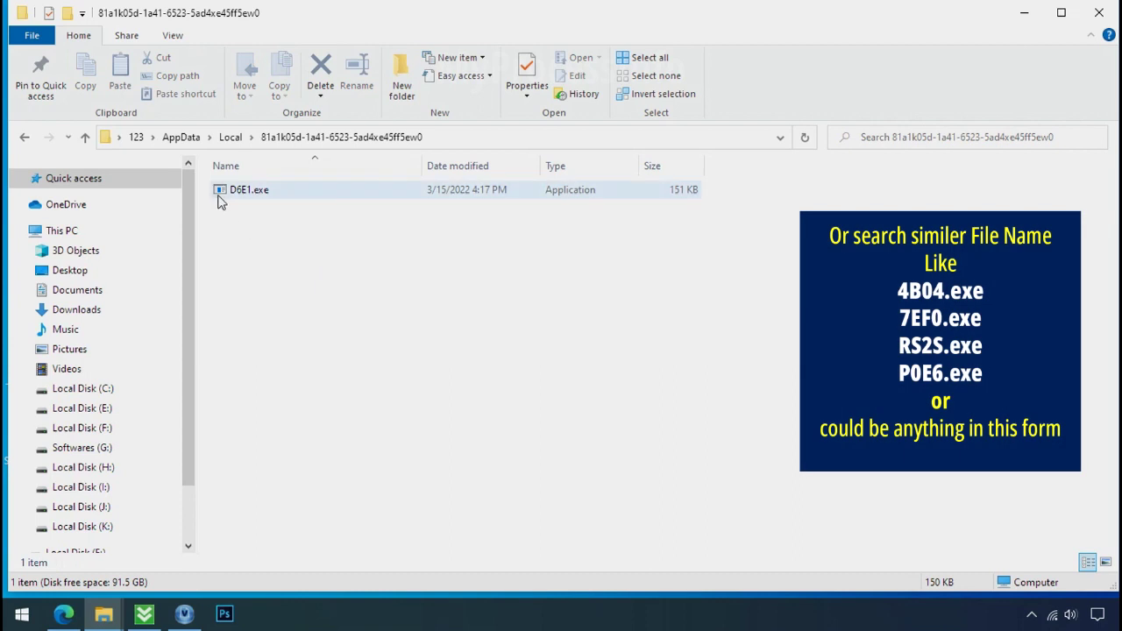
{"action": "right_click", "coordinate": [247, 191]}
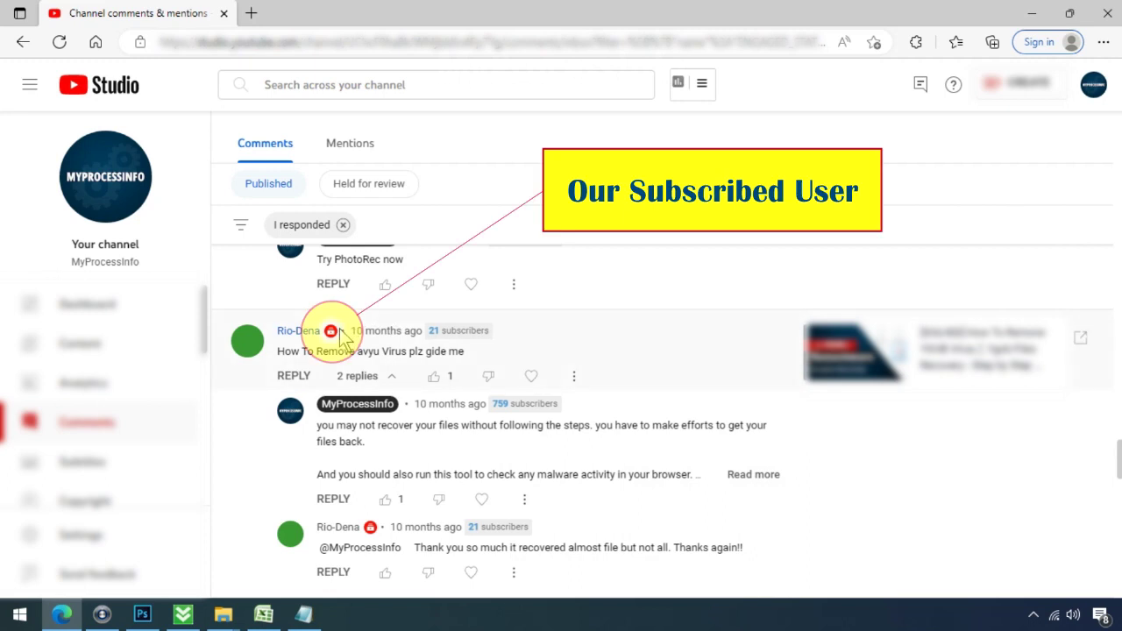
{"action": "mouse_move", "coordinate": [334, 332]}
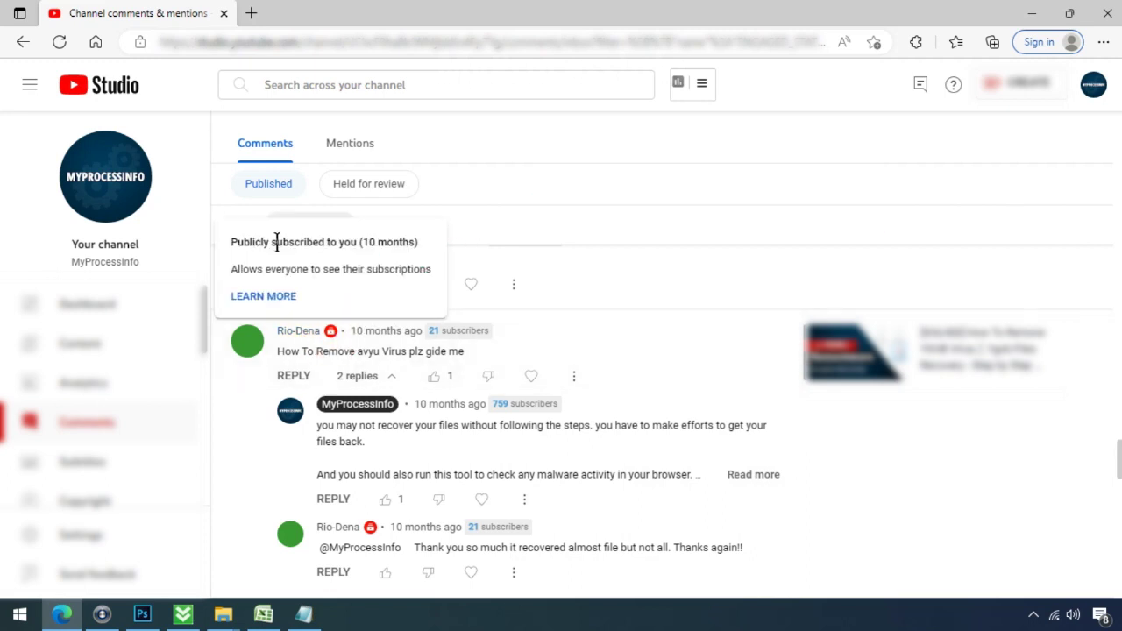
{"action": "left_click_drag", "start_coordinate": [229, 241], "coordinate": [439, 250]}
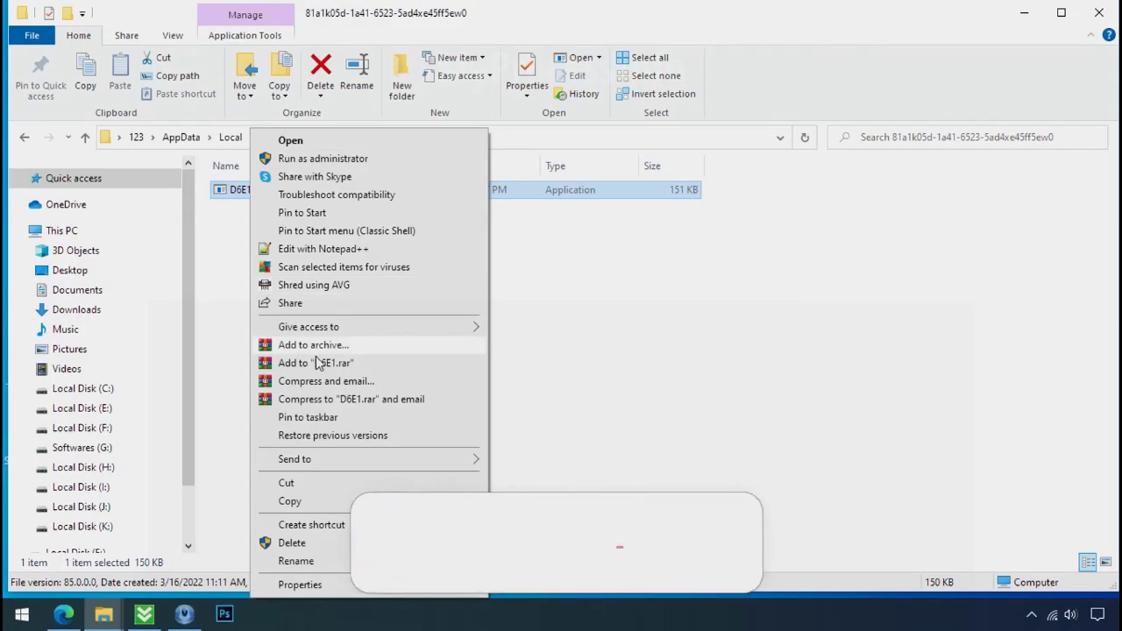
Try to delete D6E1.exe, retrying several times, and close the access prompt and the folder window
{"action": "key", "text": "d"}
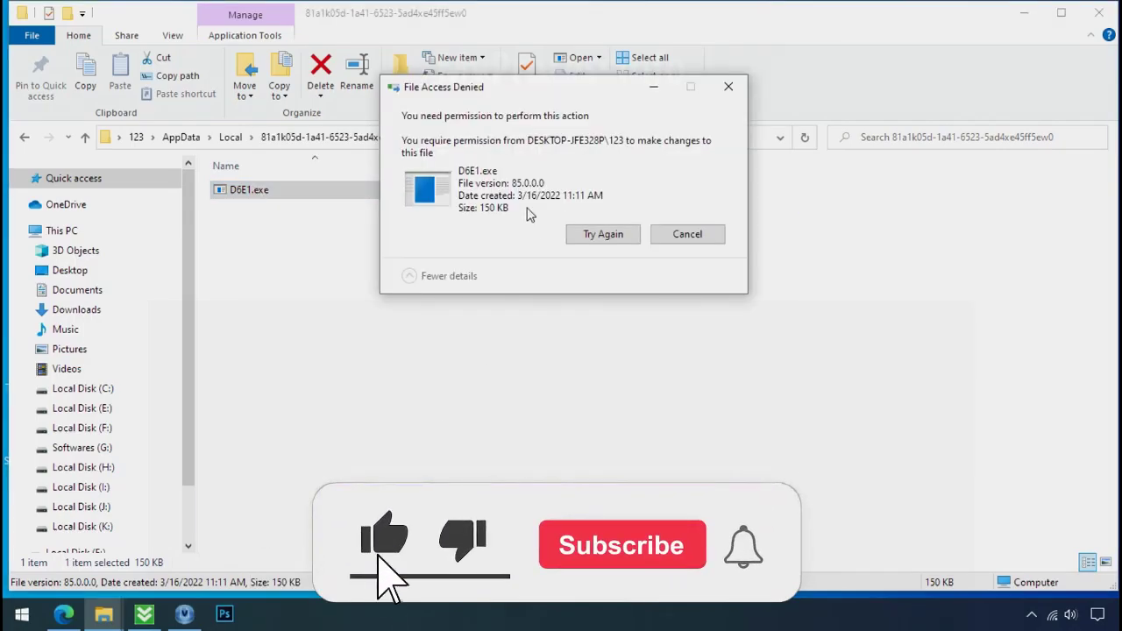
{"action": "left_click", "coordinate": [602, 236]}
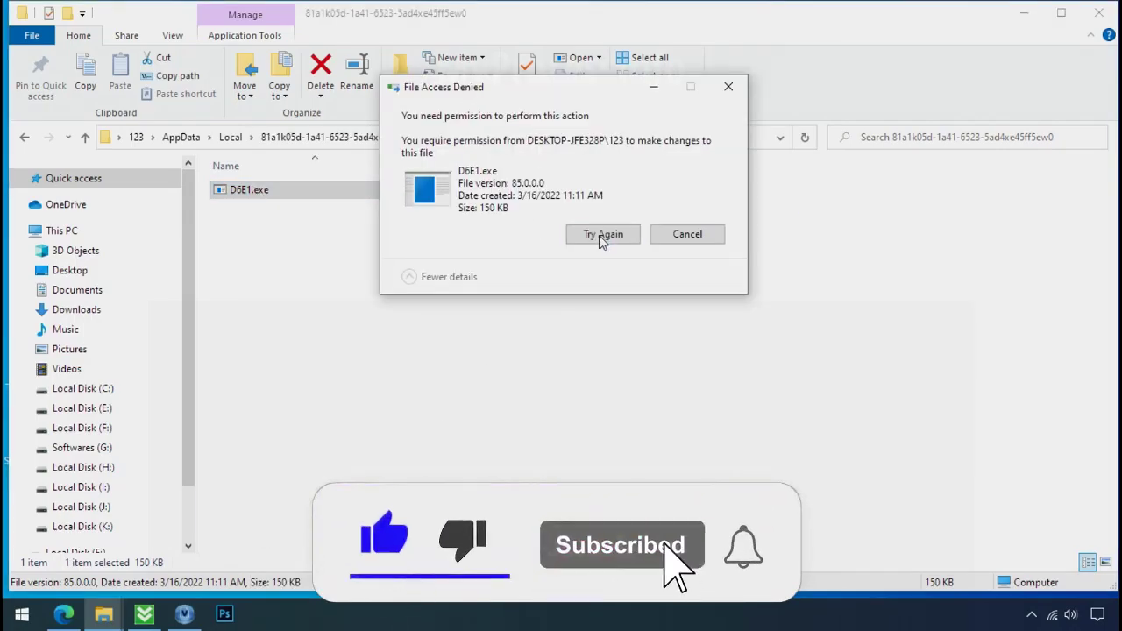
{"action": "left_click", "coordinate": [602, 236]}
{"action": "left_click", "coordinate": [601, 236]}
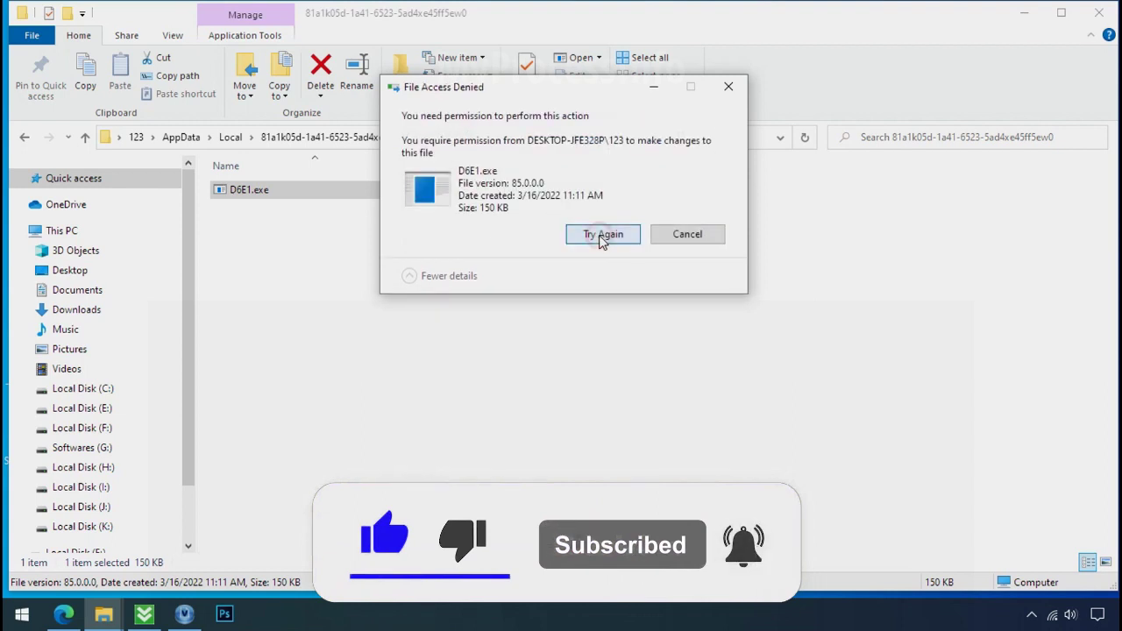
{"action": "left_click", "coordinate": [728, 85]}
{"action": "left_click", "coordinate": [1098, 12]}
Open Task Manager and locate the two D6E1.exe (32 bit) entries among the background processes
{"action": "right_click", "coordinate": [848, 615]}
{"action": "left_click", "coordinate": [867, 529]}
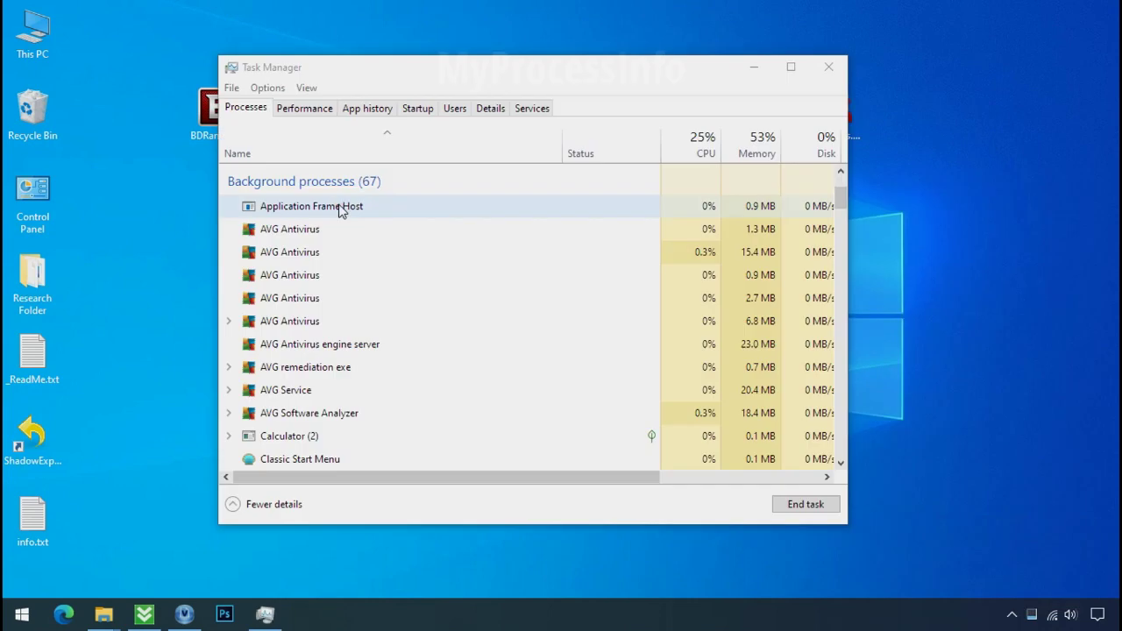
{"action": "scroll", "coordinate": [340, 213], "scroll_direction": "down", "scroll_amount": 5}
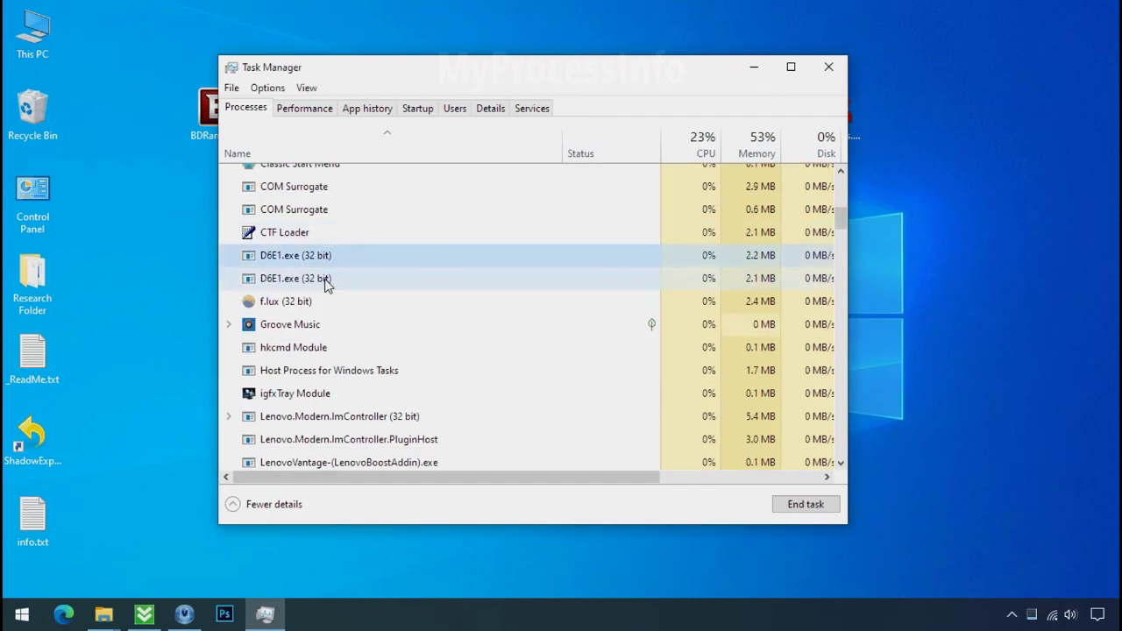
{"action": "left_click", "coordinate": [326, 283]}
{"action": "left_click", "coordinate": [388, 256]}
{"action": "left_click", "coordinate": [407, 279]}
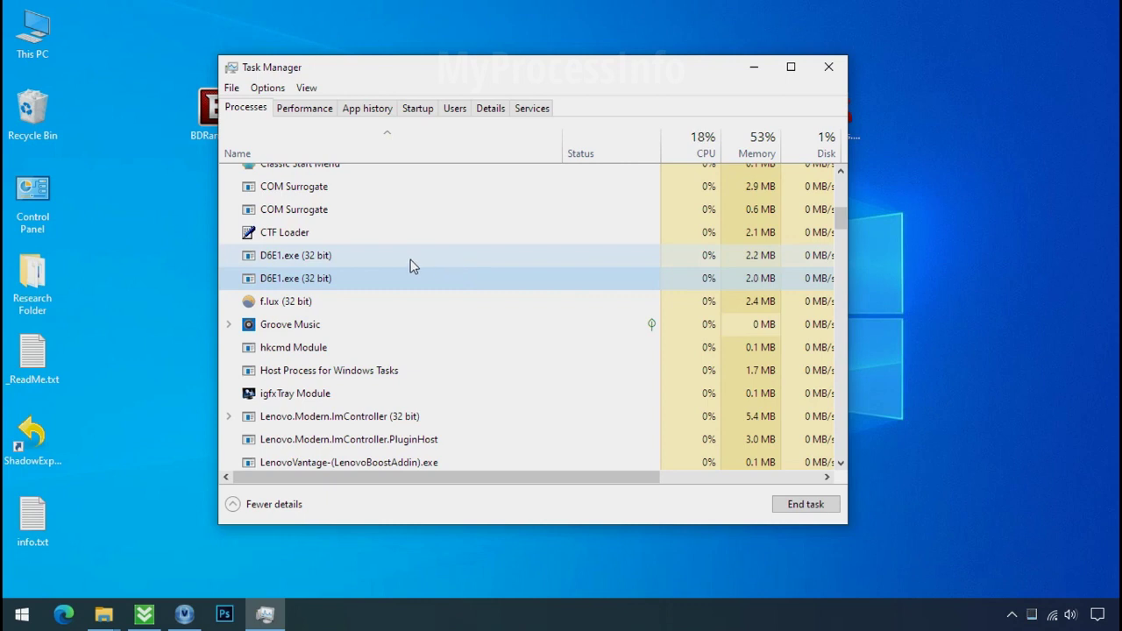
Open the file location of each of the two D6E1.exe processes in turn, minimizing each folder window after checking it
{"action": "left_click", "coordinate": [333, 255]}
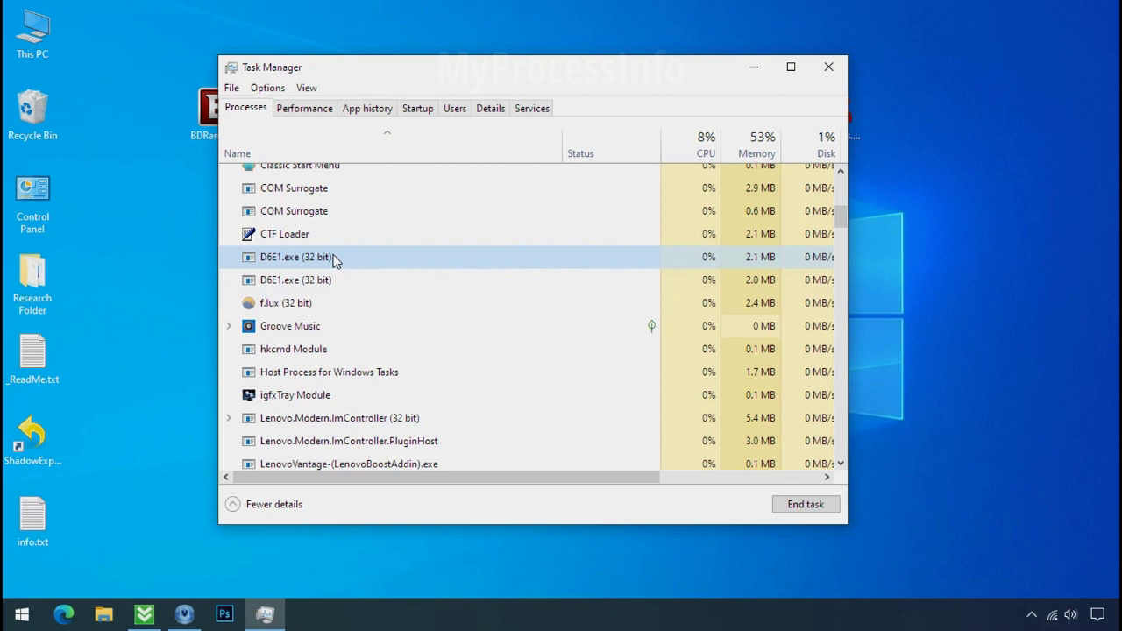
{"action": "right_click", "coordinate": [333, 257]}
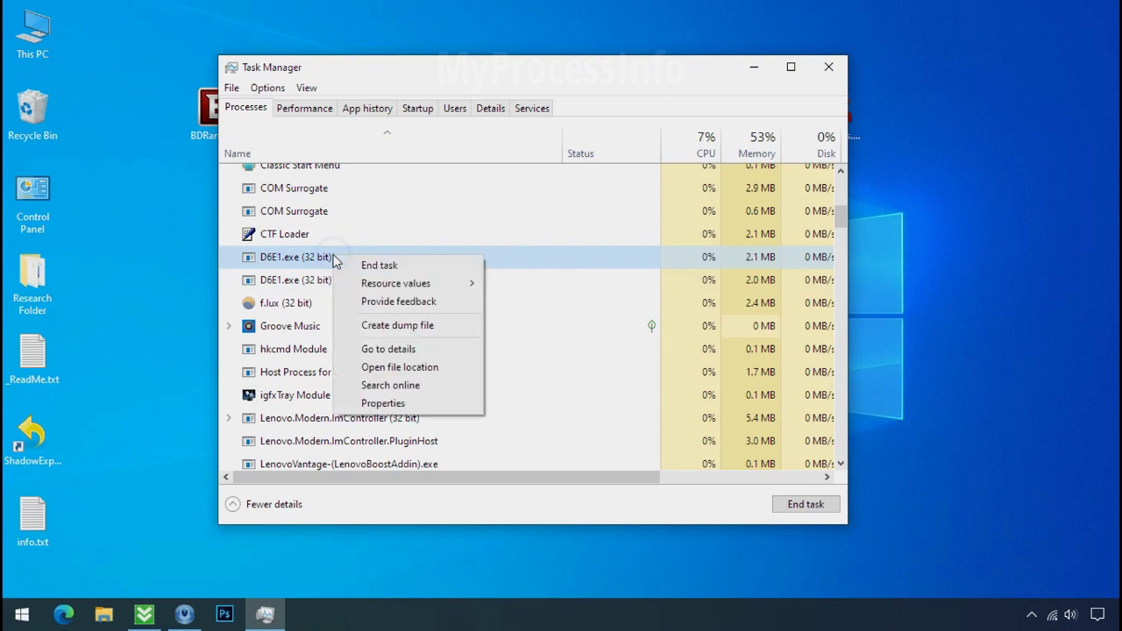
{"action": "left_click", "coordinate": [379, 369]}
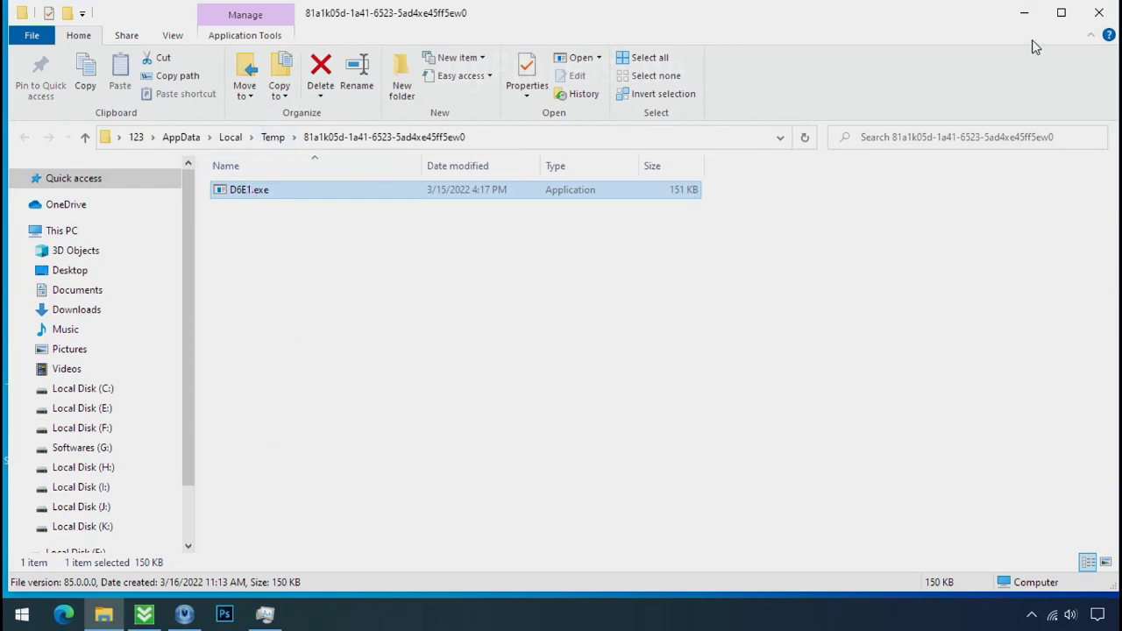
{"action": "left_click", "coordinate": [1024, 12]}
{"action": "right_click", "coordinate": [351, 304]}
{"action": "left_click", "coordinate": [412, 418]}
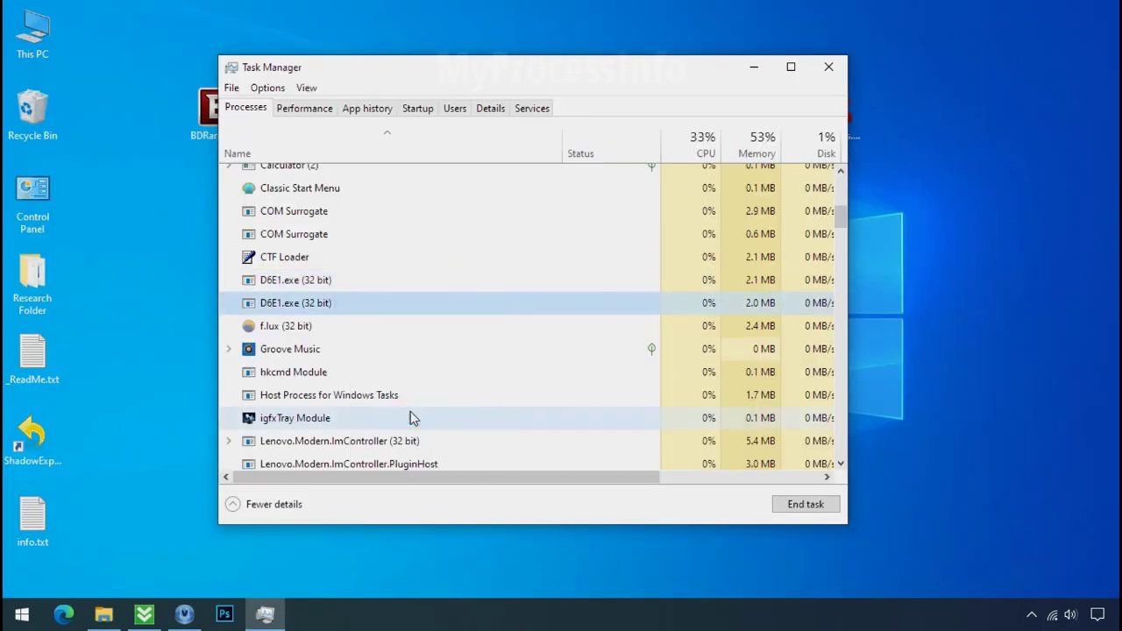
{"action": "left_click", "coordinate": [250, 204]}
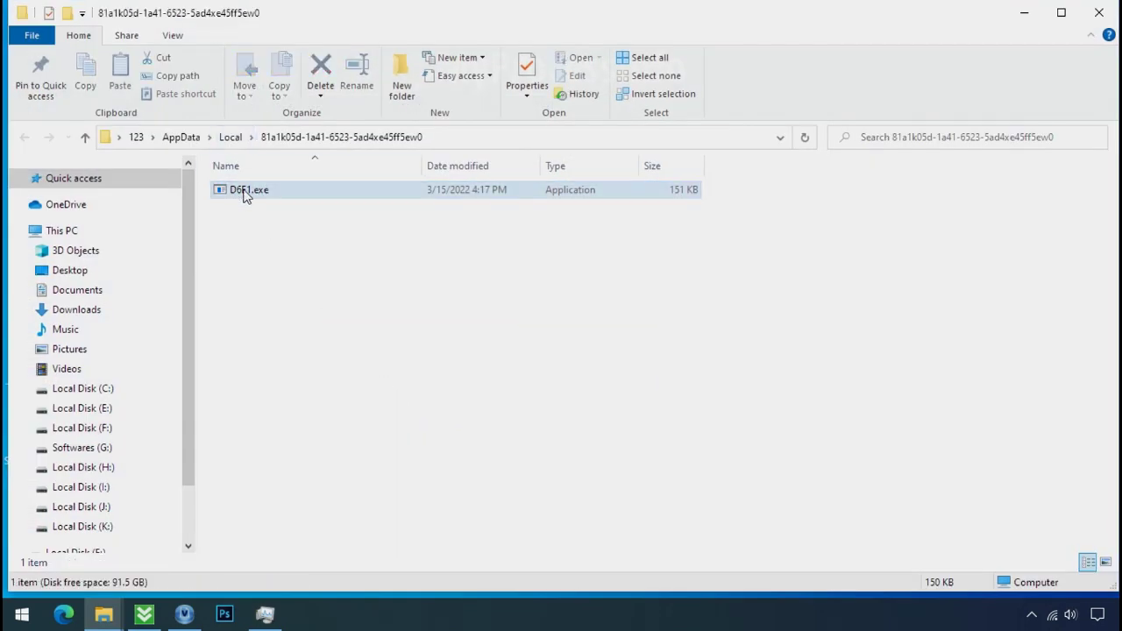
{"action": "left_click", "coordinate": [1025, 13]}
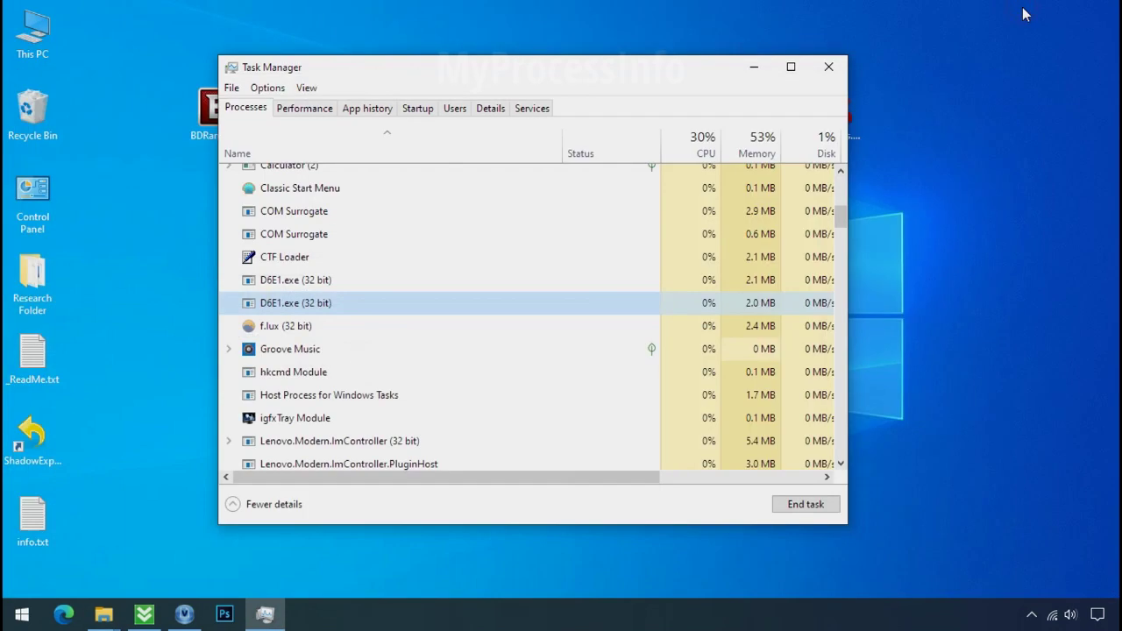
End both running D6E1.exe (32 bit) processes
{"action": "left_click", "coordinate": [330, 286]}
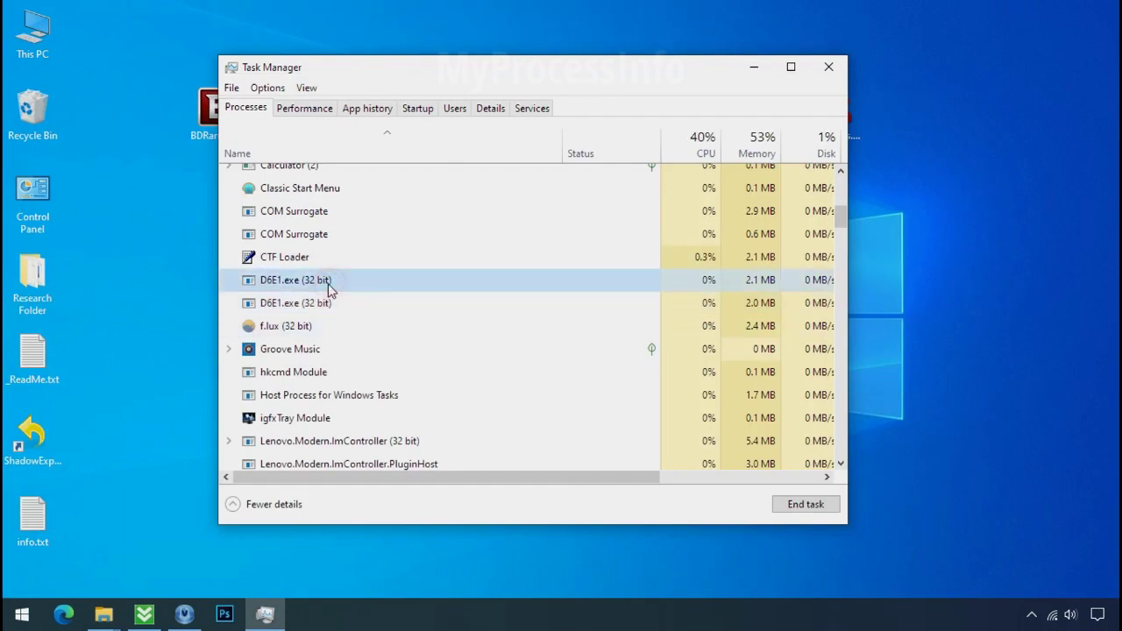
{"action": "right_click", "coordinate": [329, 285]}
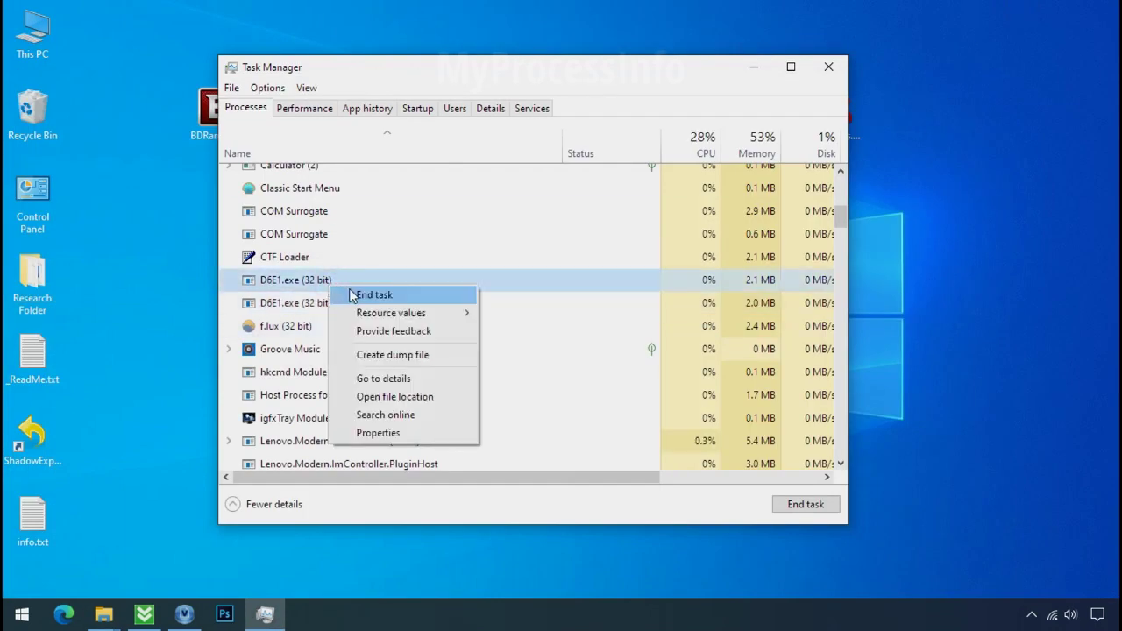
{"action": "left_click", "coordinate": [351, 296]}
{"action": "right_click", "coordinate": [331, 286]}
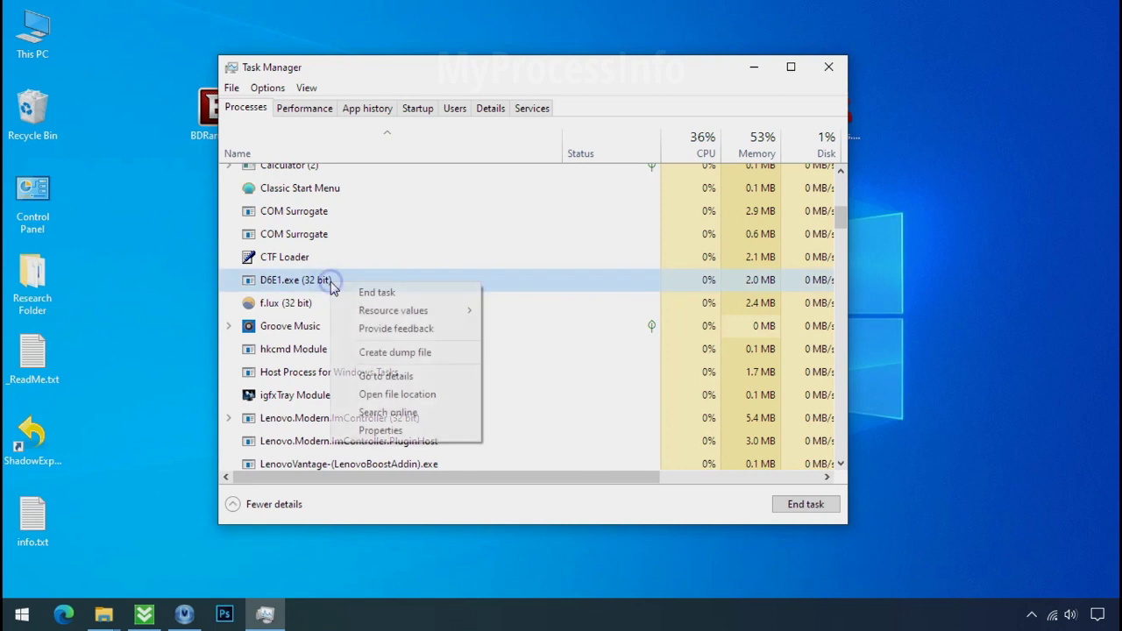
{"action": "left_click", "coordinate": [351, 296]}
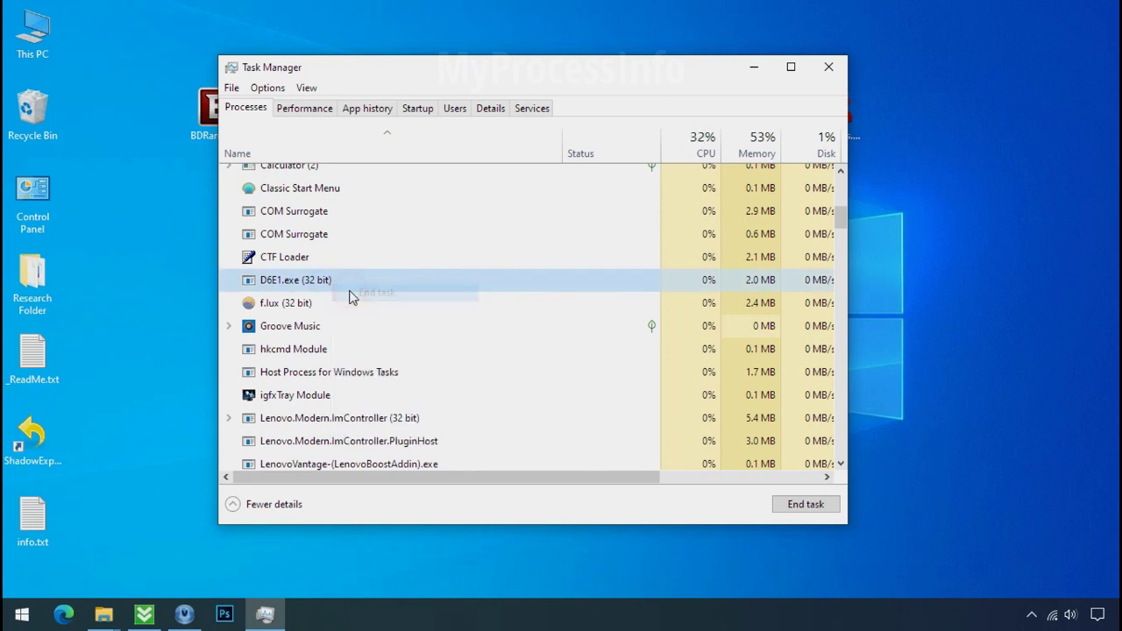
Disable D6E1.exe from launching at startup and close Task Manager
{"action": "left_click", "coordinate": [417, 108]}
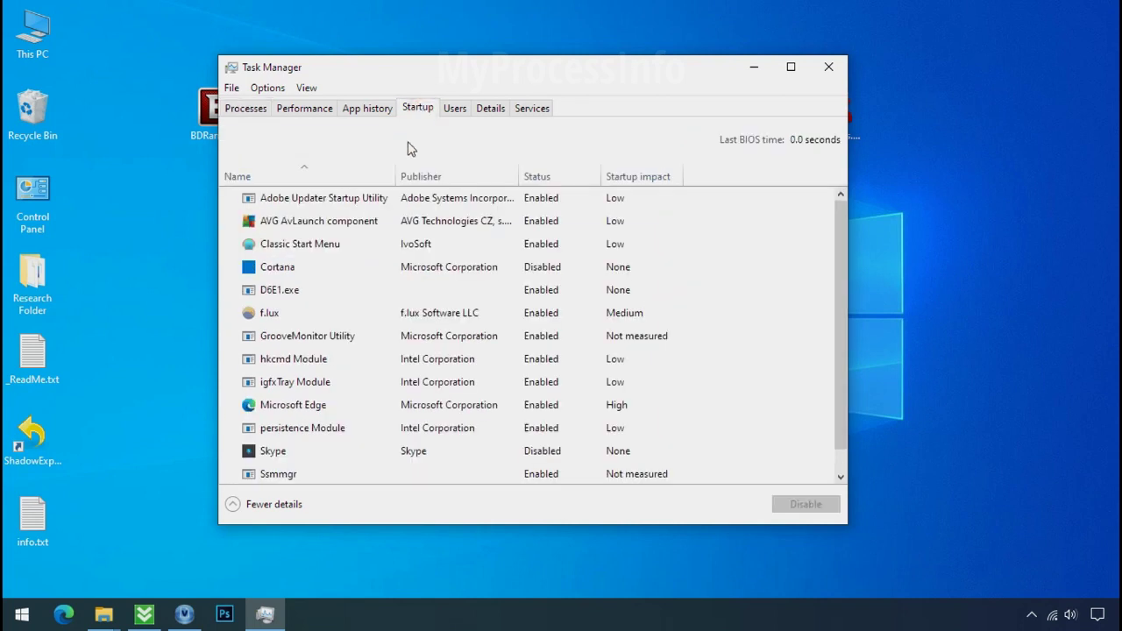
{"action": "left_click", "coordinate": [381, 290]}
{"action": "right_click", "coordinate": [381, 290]}
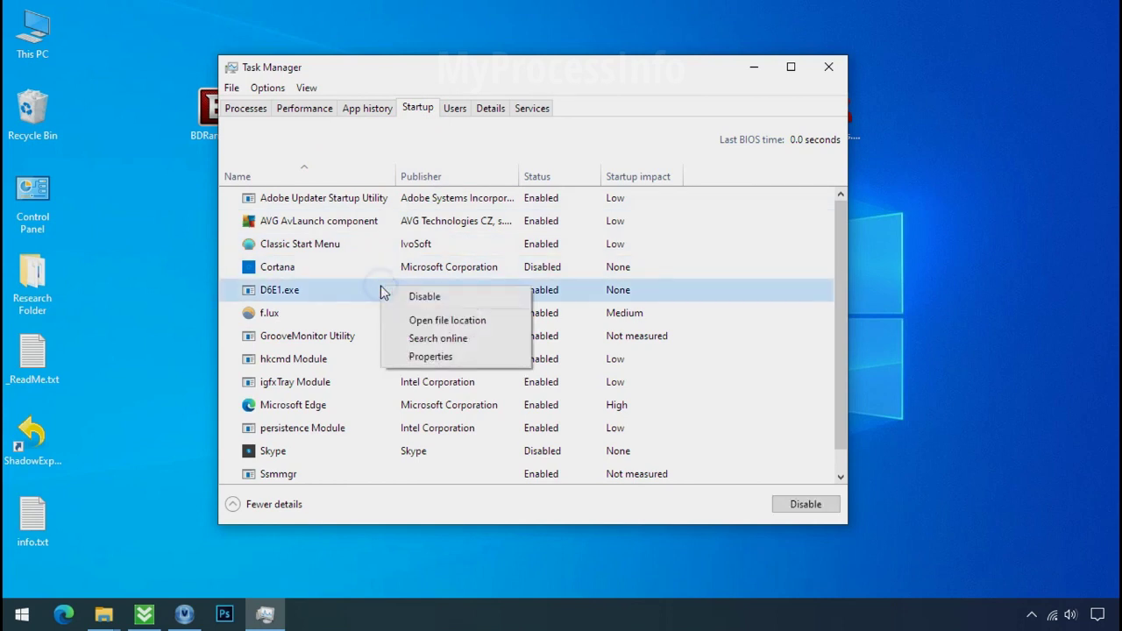
{"action": "left_click", "coordinate": [393, 296]}
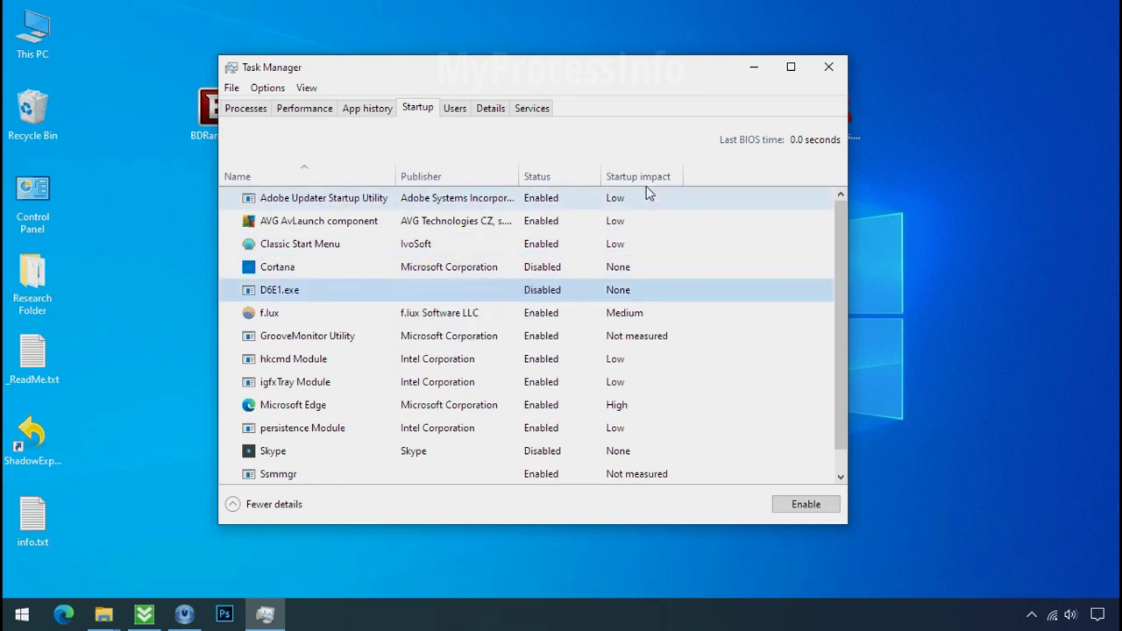
{"action": "left_click", "coordinate": [824, 69]}
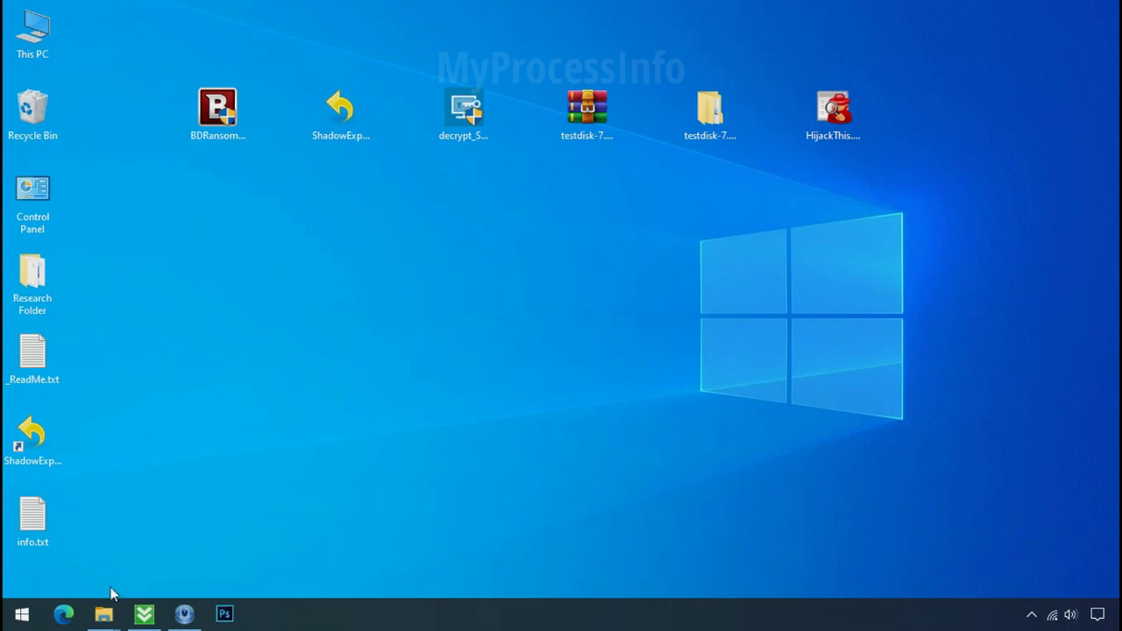
Return to the malware folder under AppData\Local, try to delete D6E1.exe again with retries, and dismiss the deletion dialog
{"action": "mouse_move", "coordinate": [103, 613]}
{"action": "left_click", "coordinate": [121, 562]}
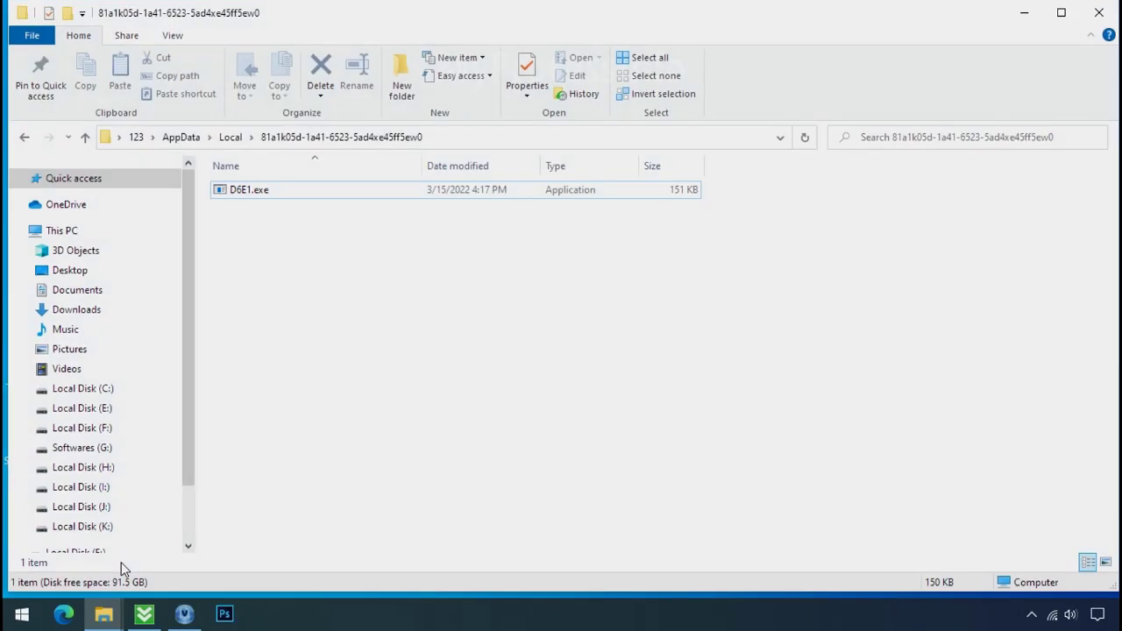
{"action": "left_click", "coordinate": [290, 196]}
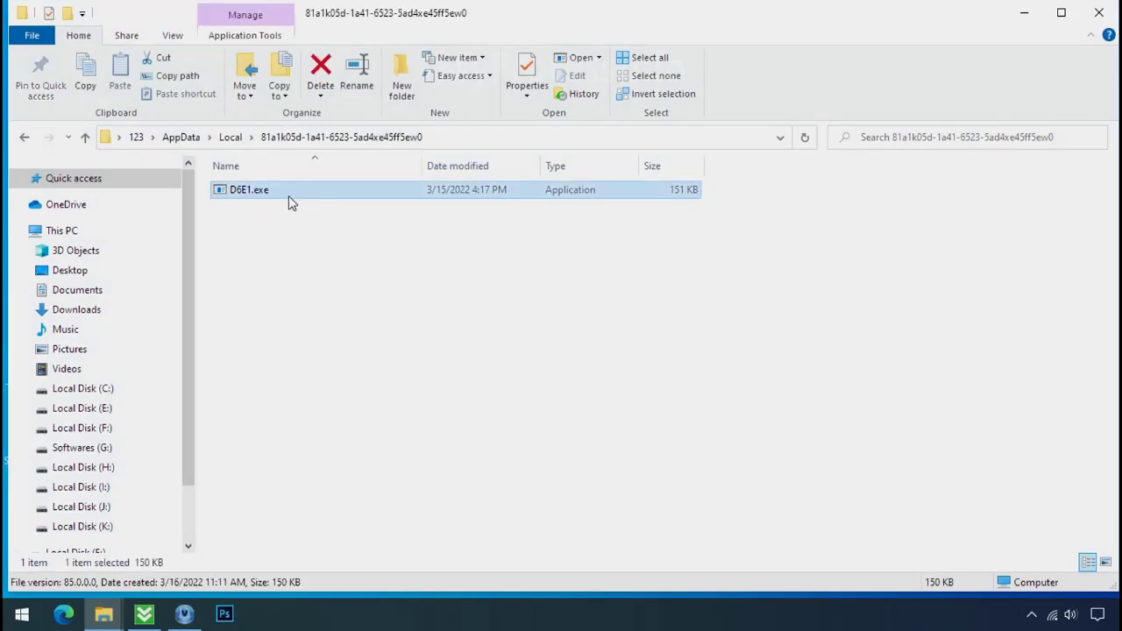
{"action": "right_click", "coordinate": [318, 201]}
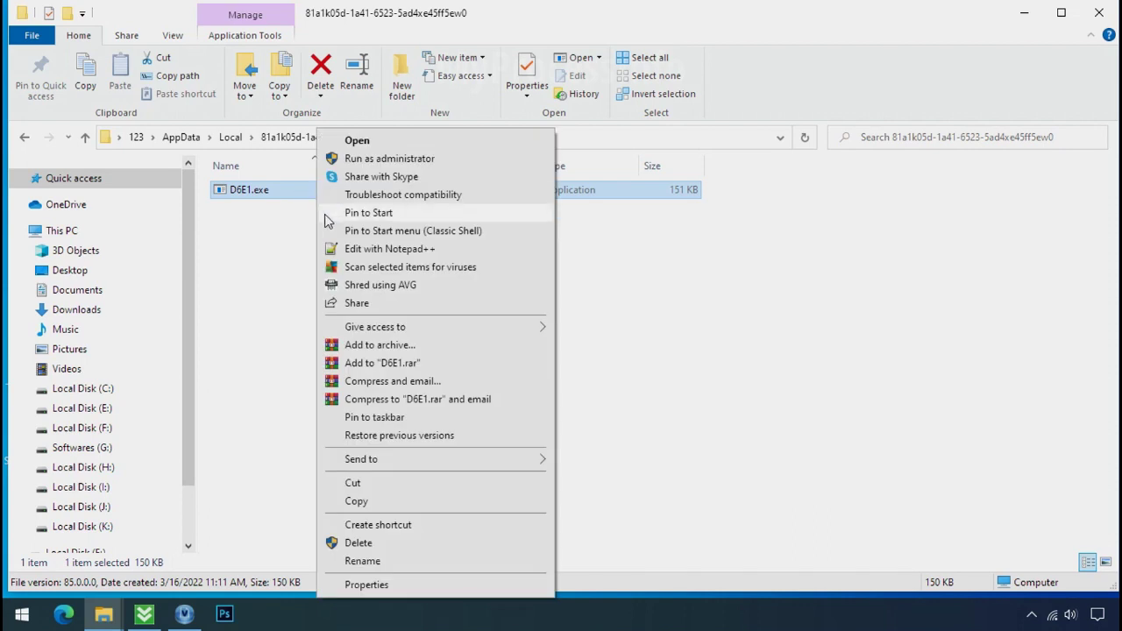
{"action": "left_click", "coordinate": [359, 544]}
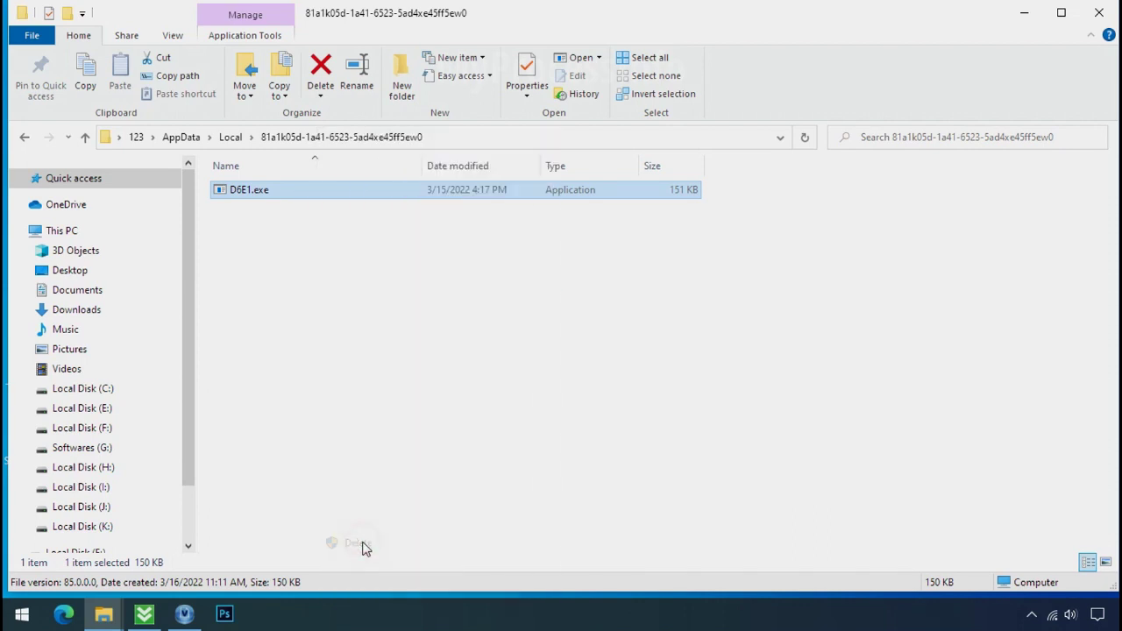
{"action": "left_click", "coordinate": [604, 236]}
{"action": "left_click", "coordinate": [604, 236]}
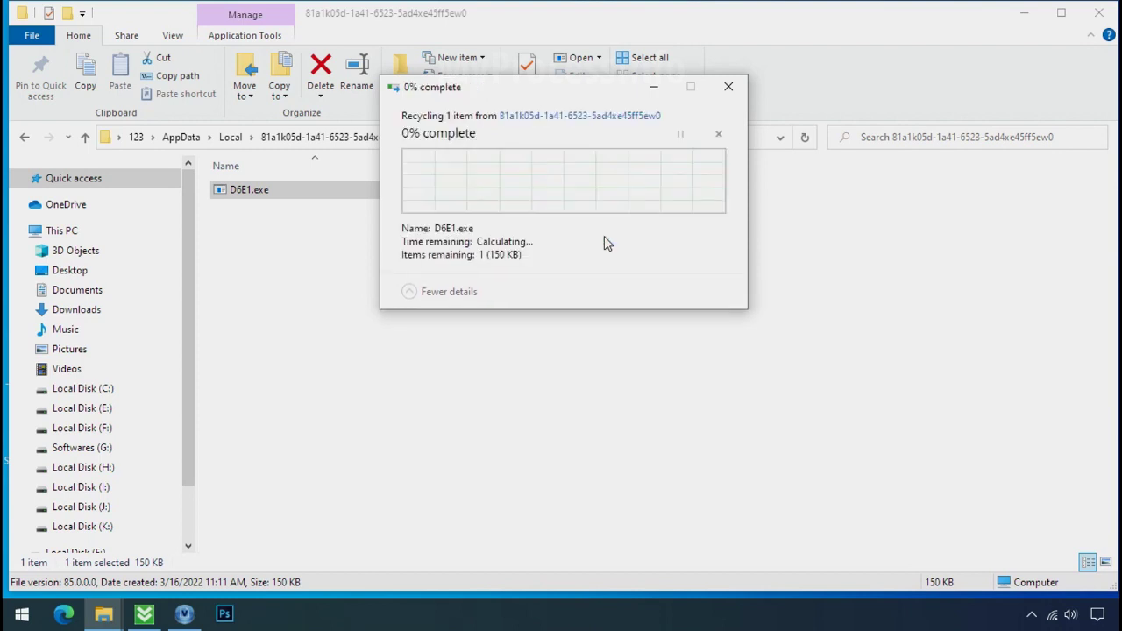
{"action": "left_click", "coordinate": [728, 91]}
In D6E1.exe's advanced security settings, convert inherited permissions into explicit ones, remove the Everyone deny entry, and apply the changes
{"action": "right_click", "coordinate": [431, 191]}
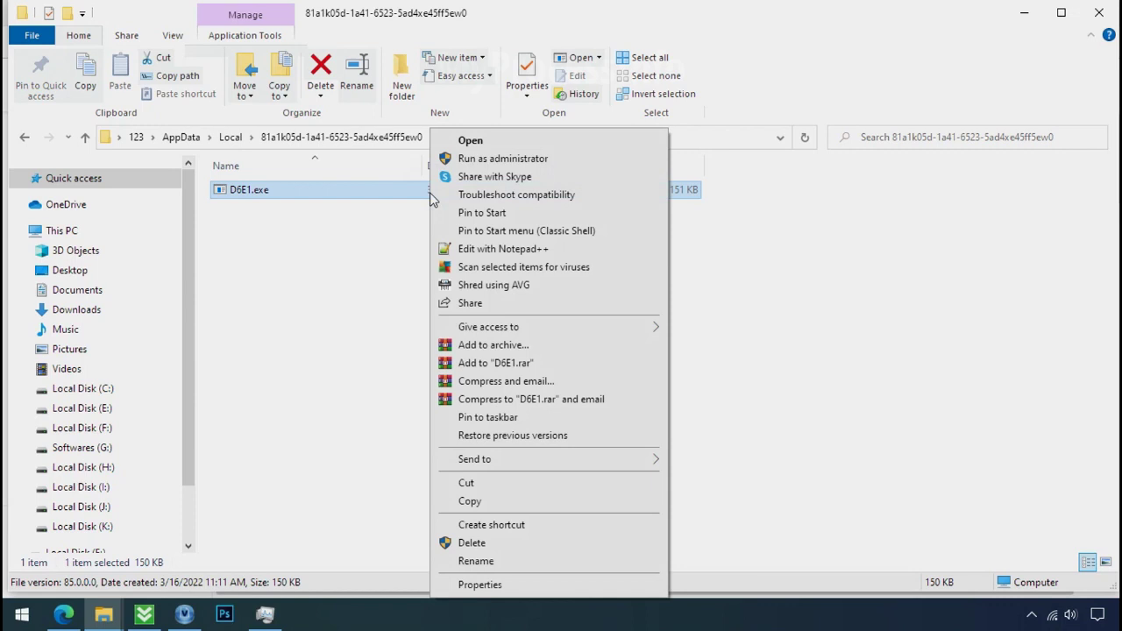
{"action": "left_click", "coordinate": [480, 585]}
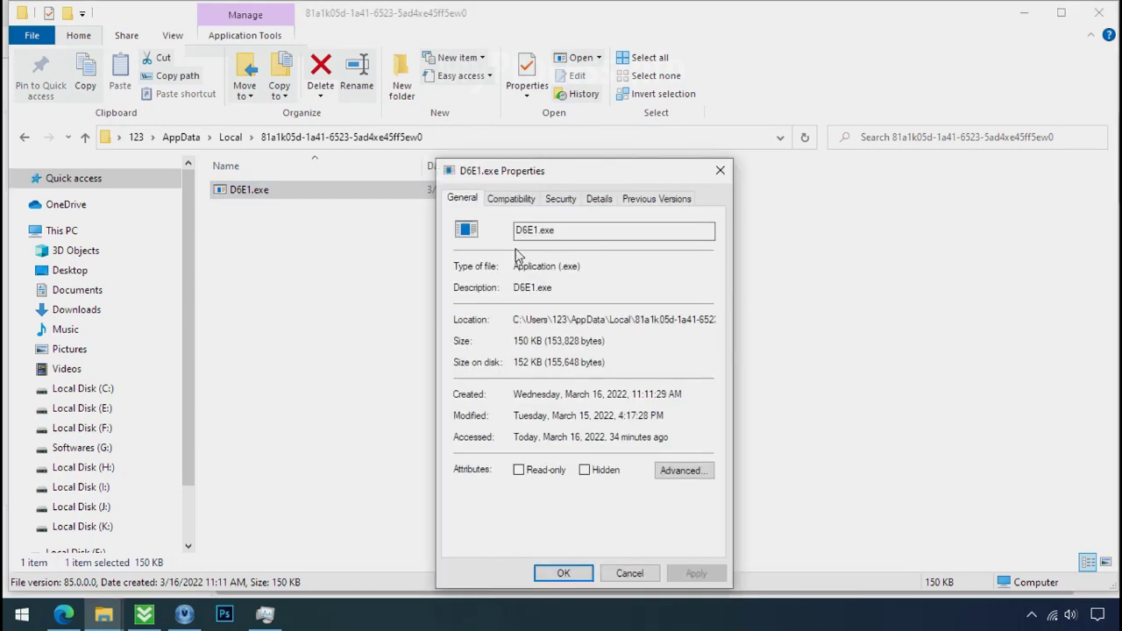
{"action": "left_click", "coordinate": [561, 199]}
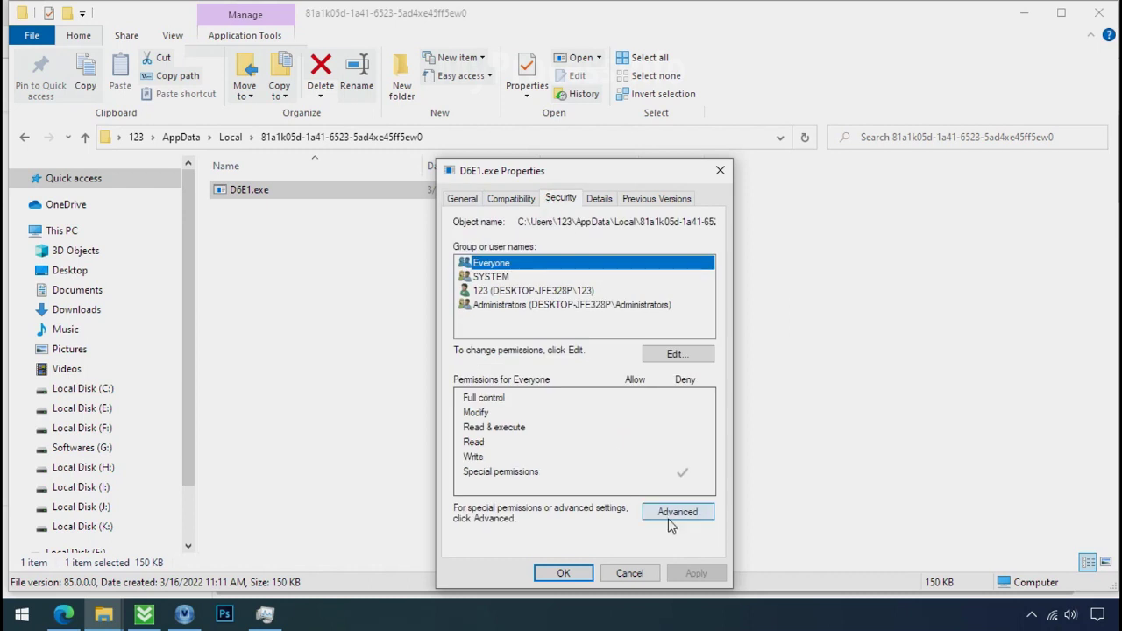
{"action": "left_click", "coordinate": [667, 517]}
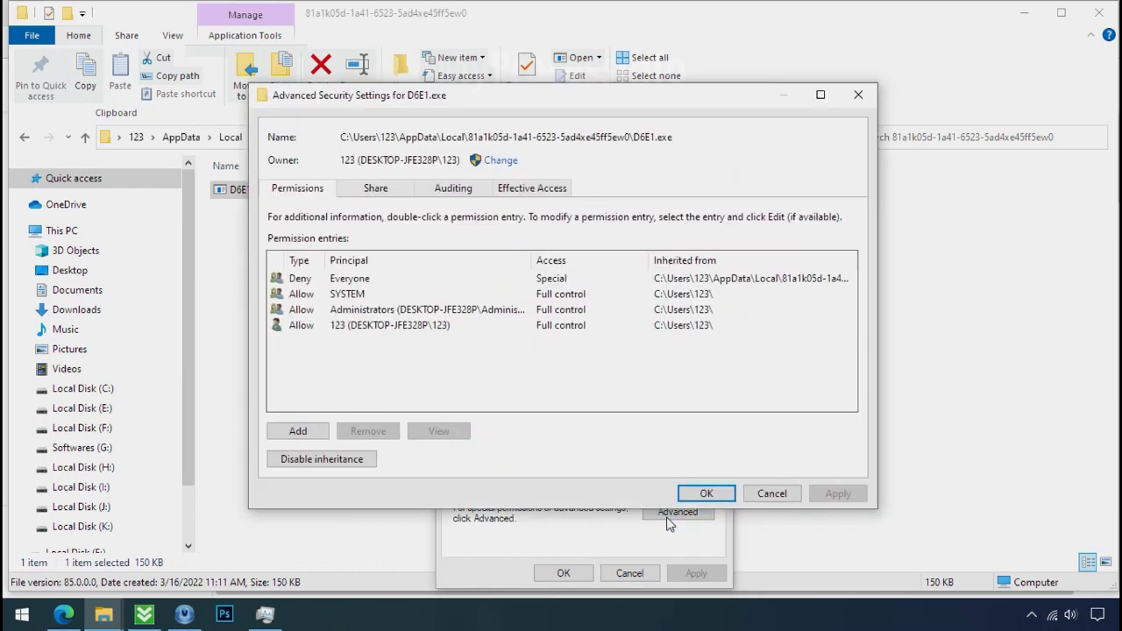
{"action": "left_click", "coordinate": [365, 280]}
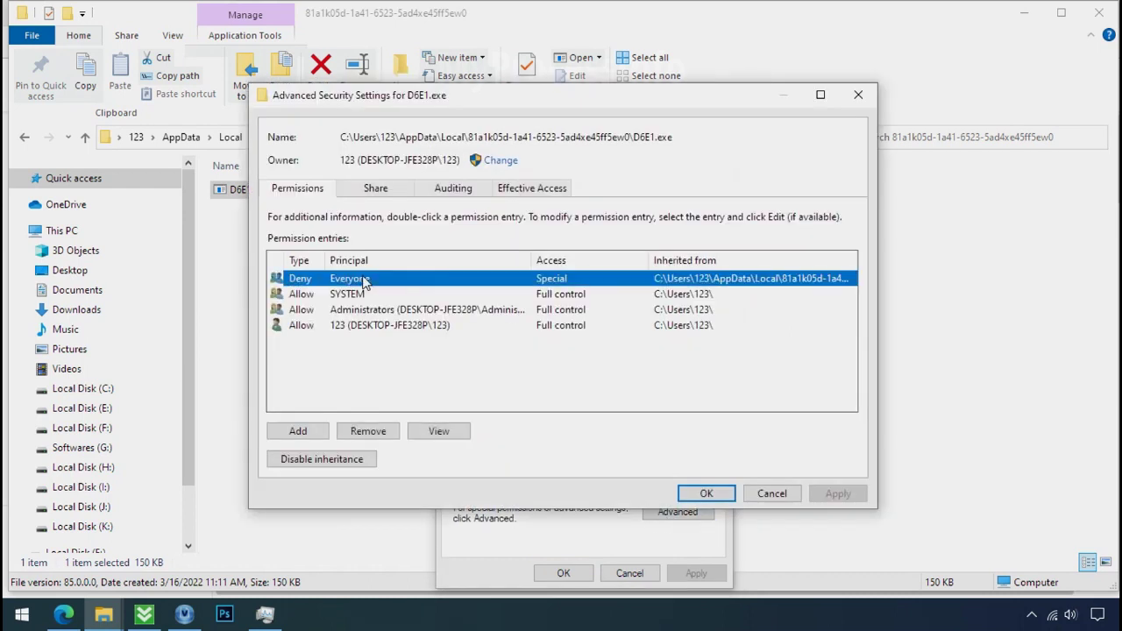
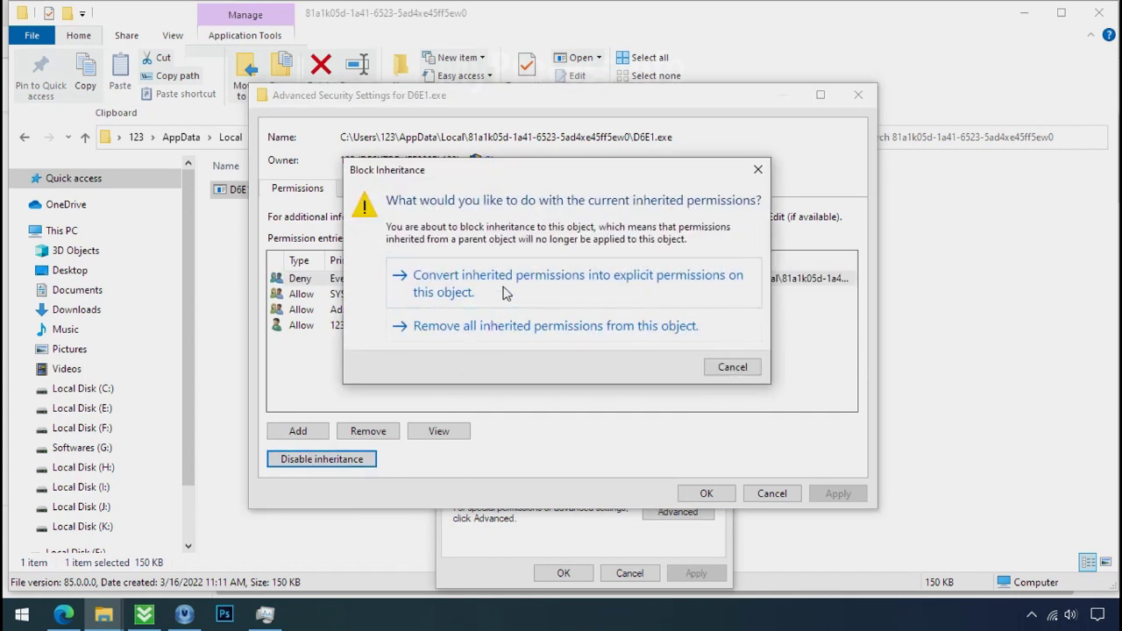
{"action": "left_click", "coordinate": [505, 293]}
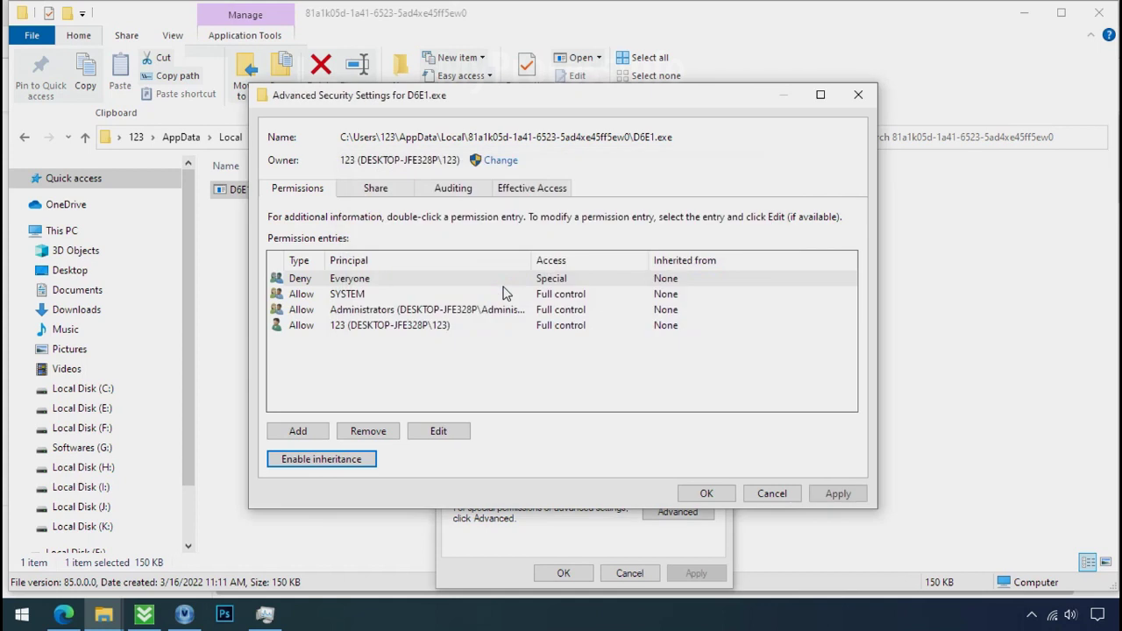
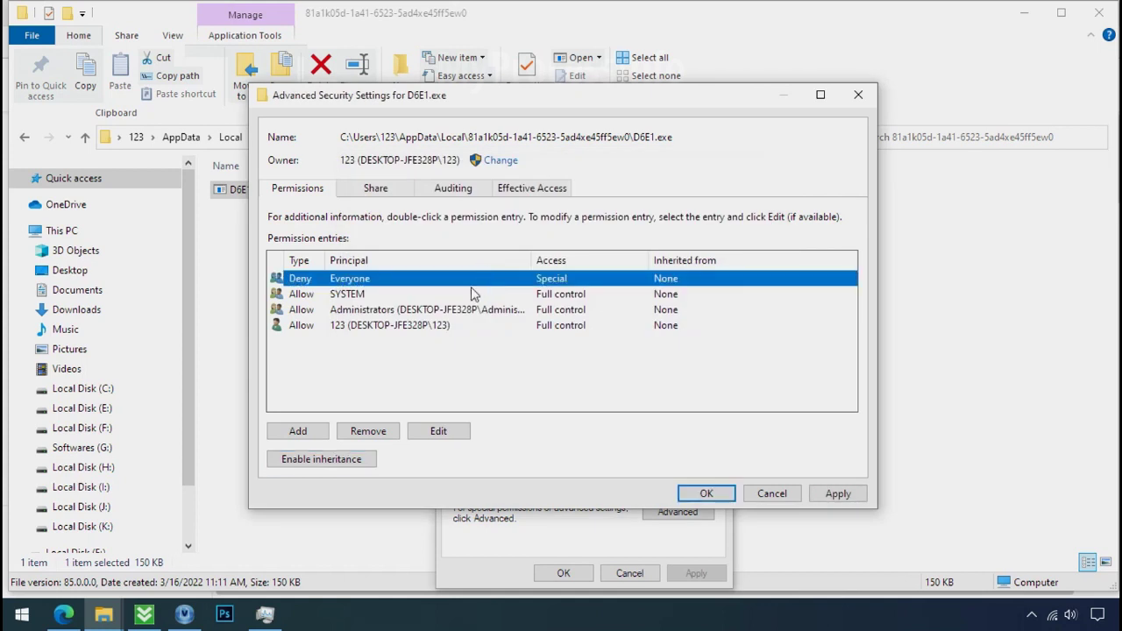
{"action": "left_click", "coordinate": [369, 432]}
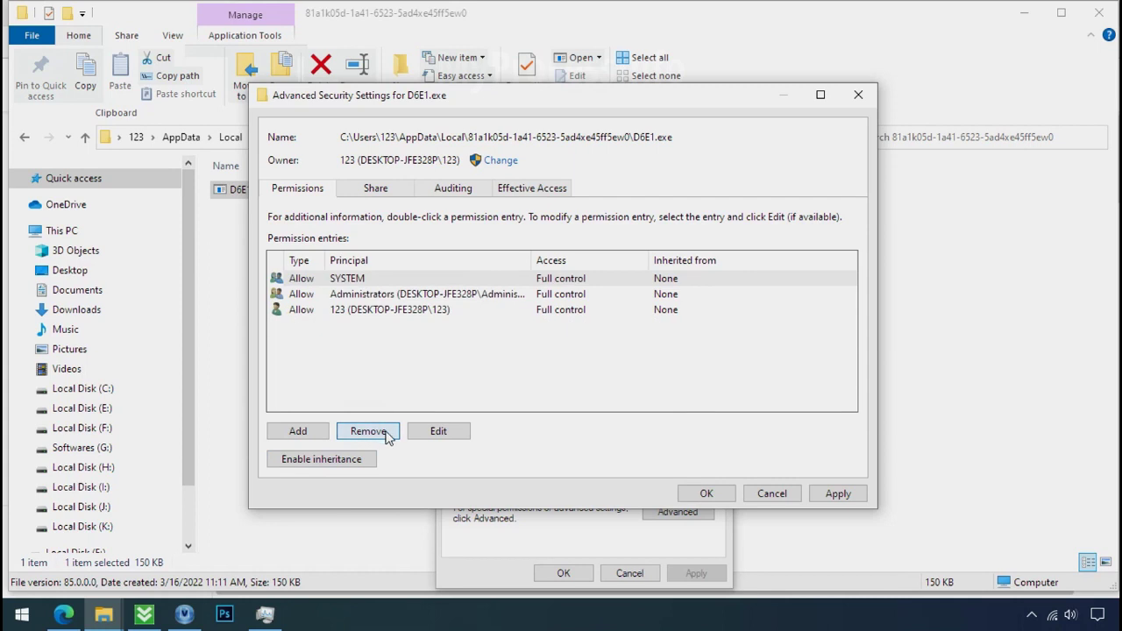
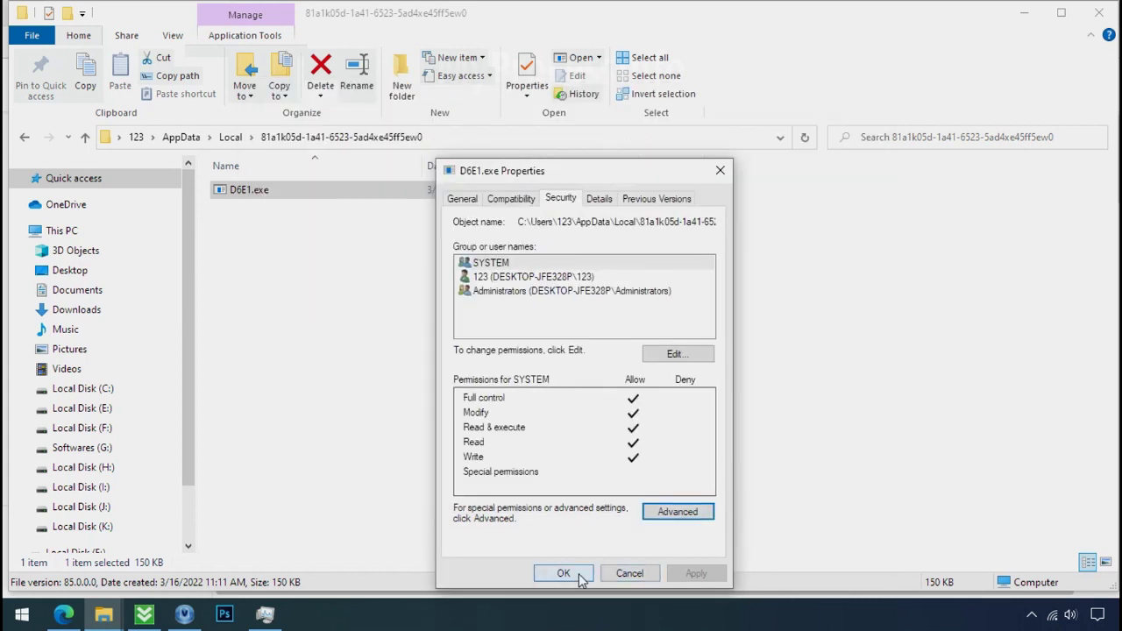
{"action": "left_click", "coordinate": [580, 575]}
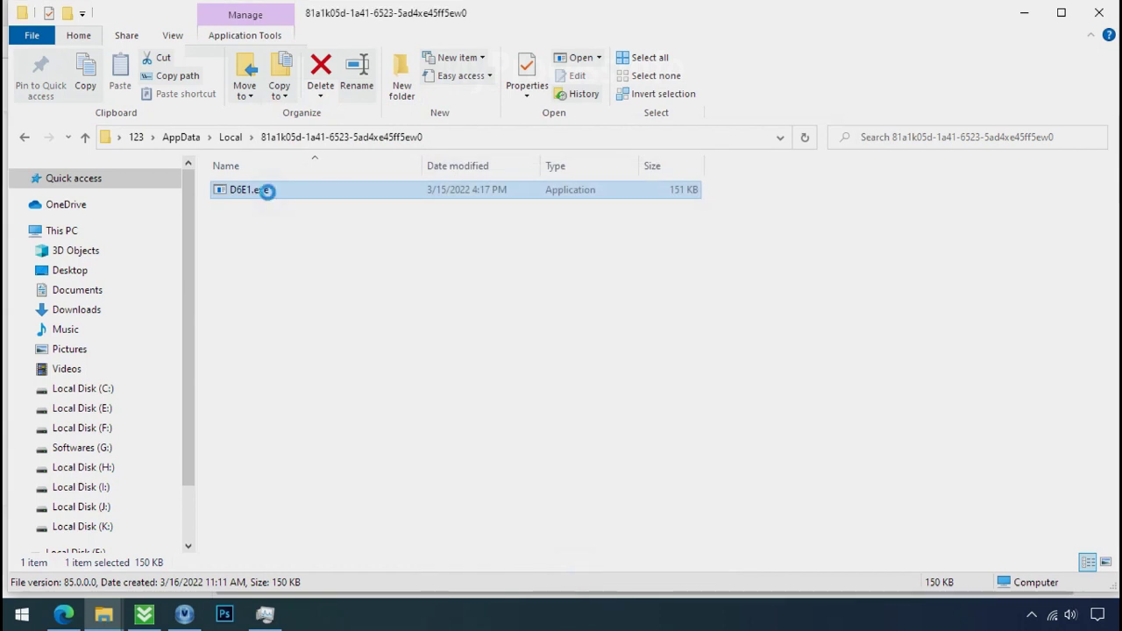
Delete D6E1.exe from the 81a1k05d-1a41-6523-5ad4xe45ff5ew0 folder in AppData\Local
{"action": "right_click", "coordinate": [267, 194]}
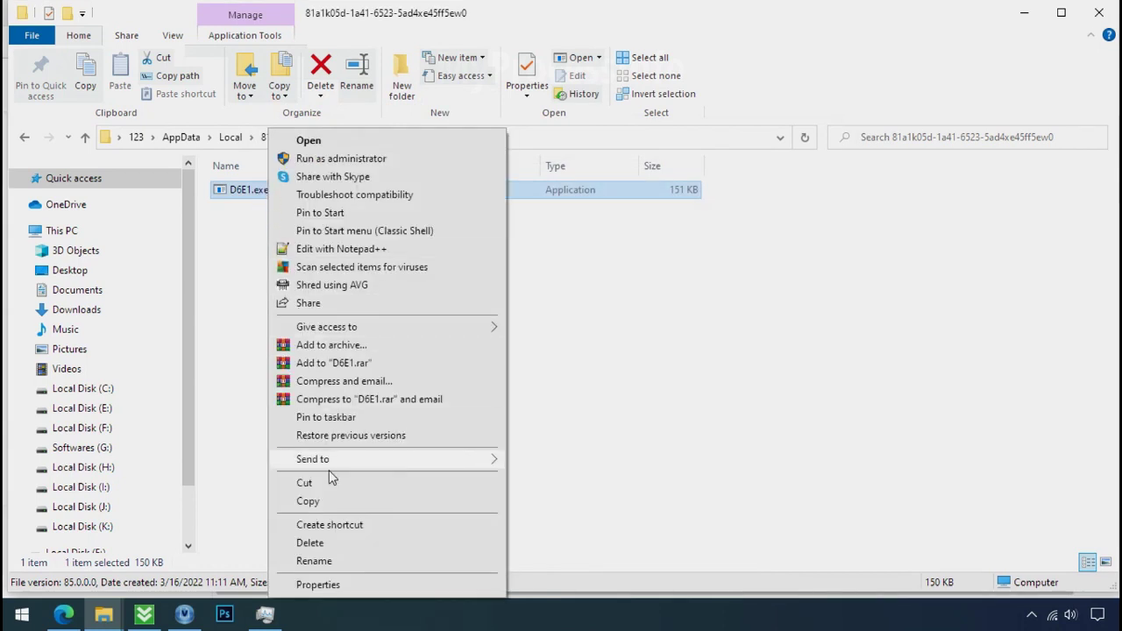
{"action": "left_click", "coordinate": [310, 543]}
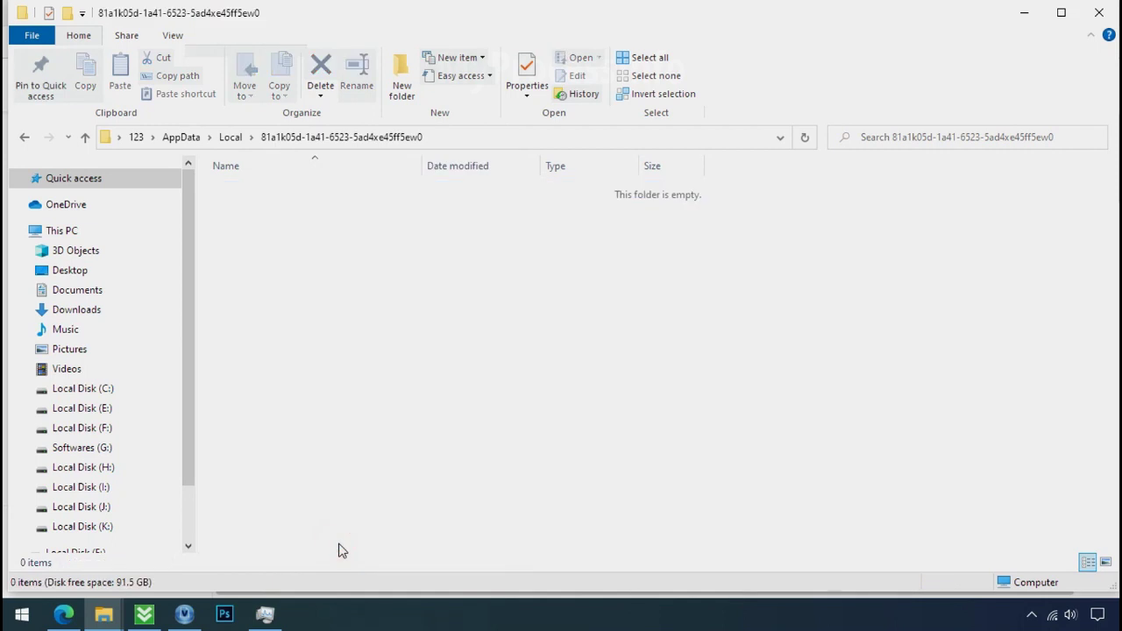
Close the emptied malware folder, download the Emsisoft Decryptor for STOP Djvu from its web page, and close the browser
{"action": "left_click", "coordinate": [1102, 14]}
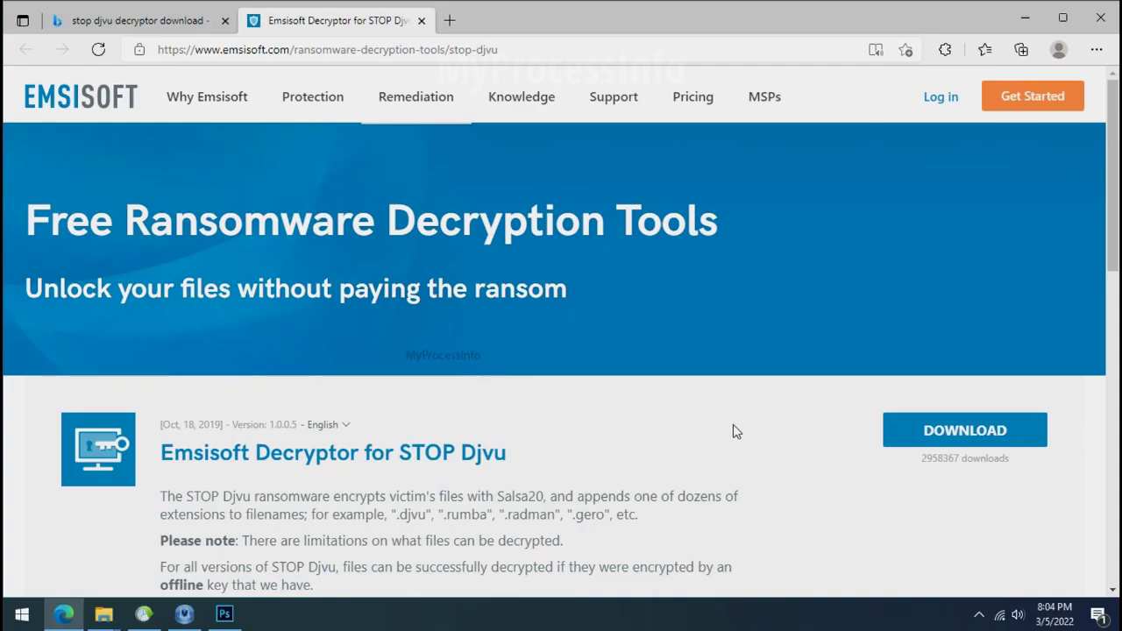
{"action": "scroll", "coordinate": [741, 428], "scroll_direction": "down", "scroll_amount": 1}
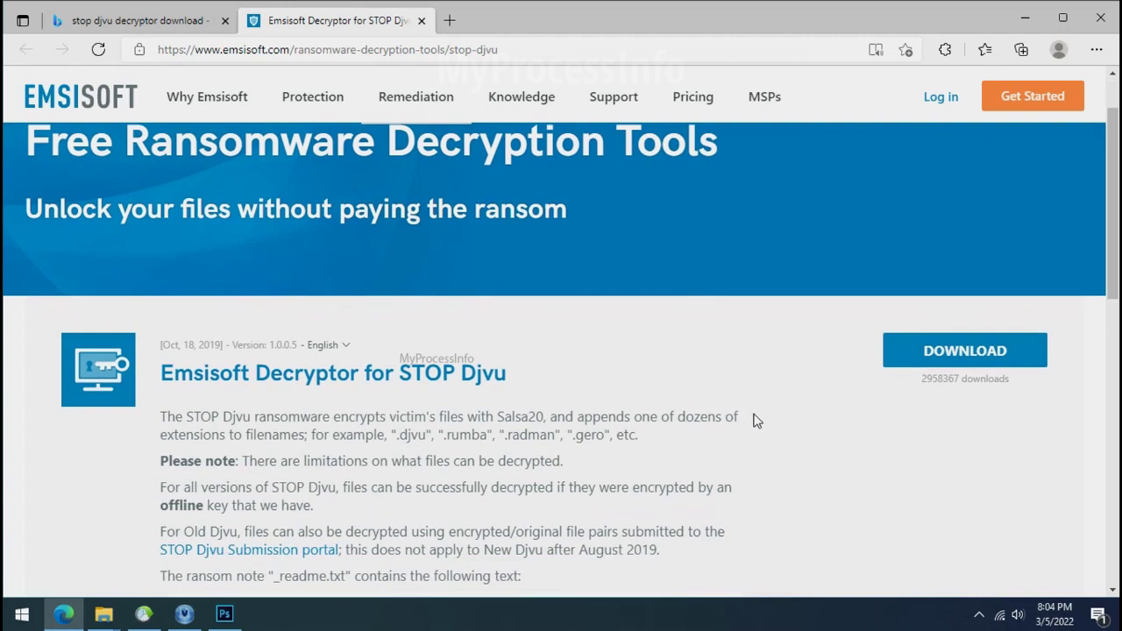
{"action": "left_click", "coordinate": [961, 351]}
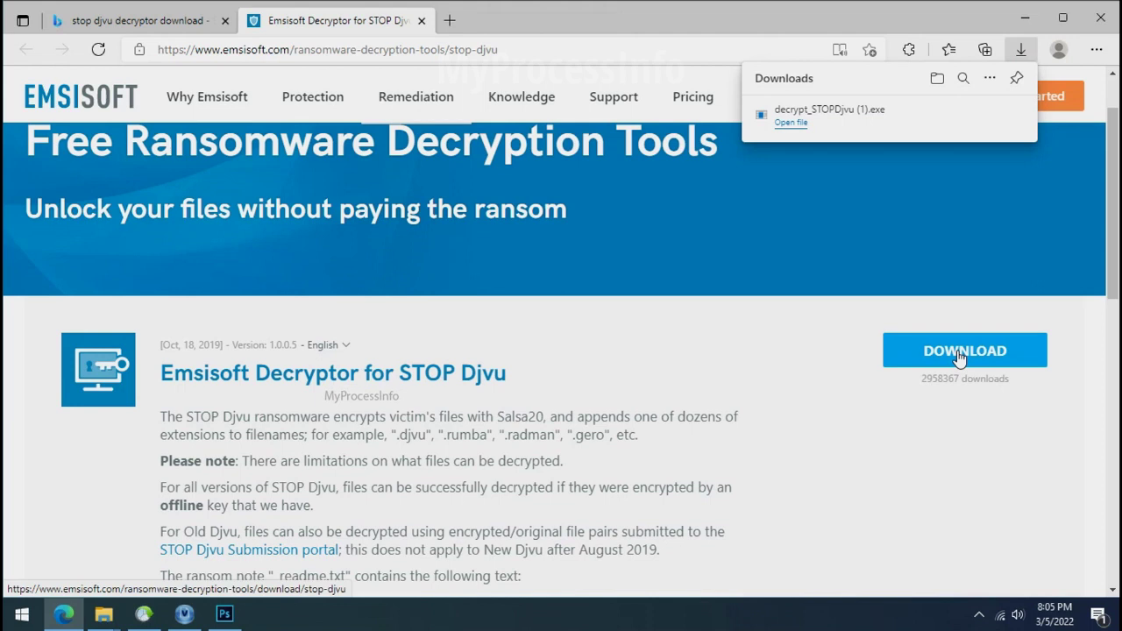
{"action": "left_click", "coordinate": [1097, 19]}
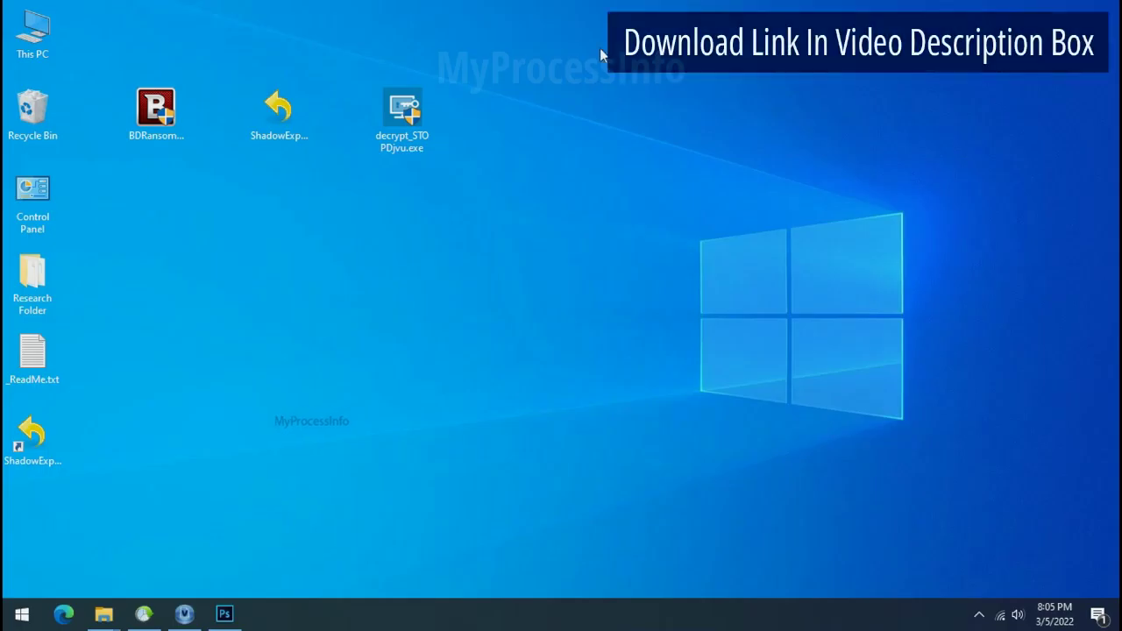
Launch the STOP Djvu decryptor from the desktop, agree to its license terms, and accept the disclaimer
{"action": "left_click", "coordinate": [412, 122]}
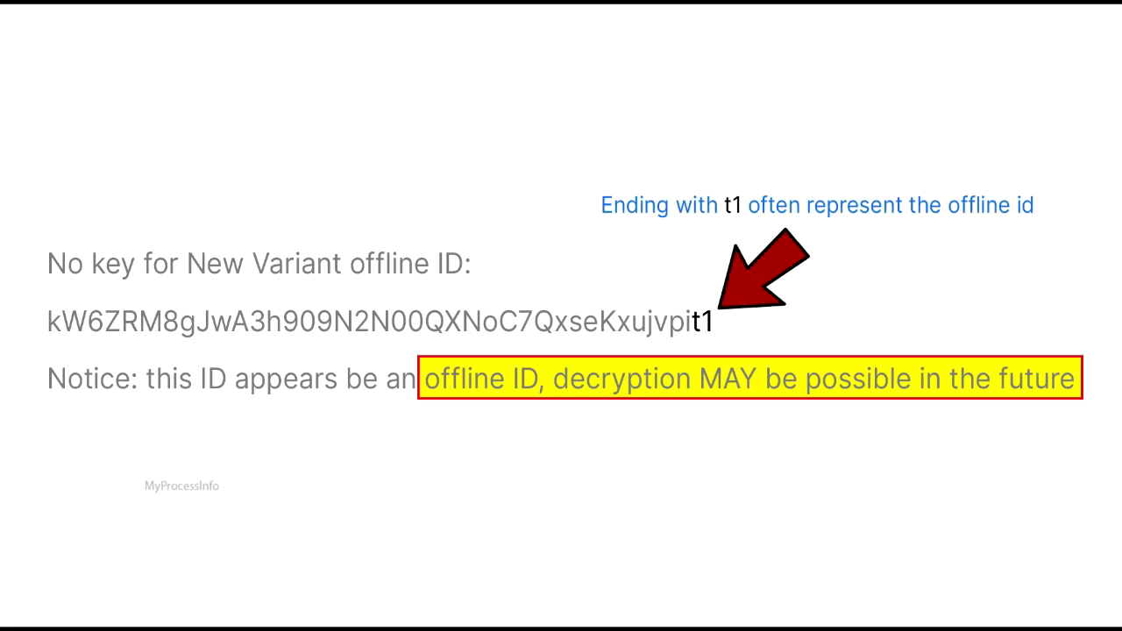
{"action": "double_click", "coordinate": [409, 144]}
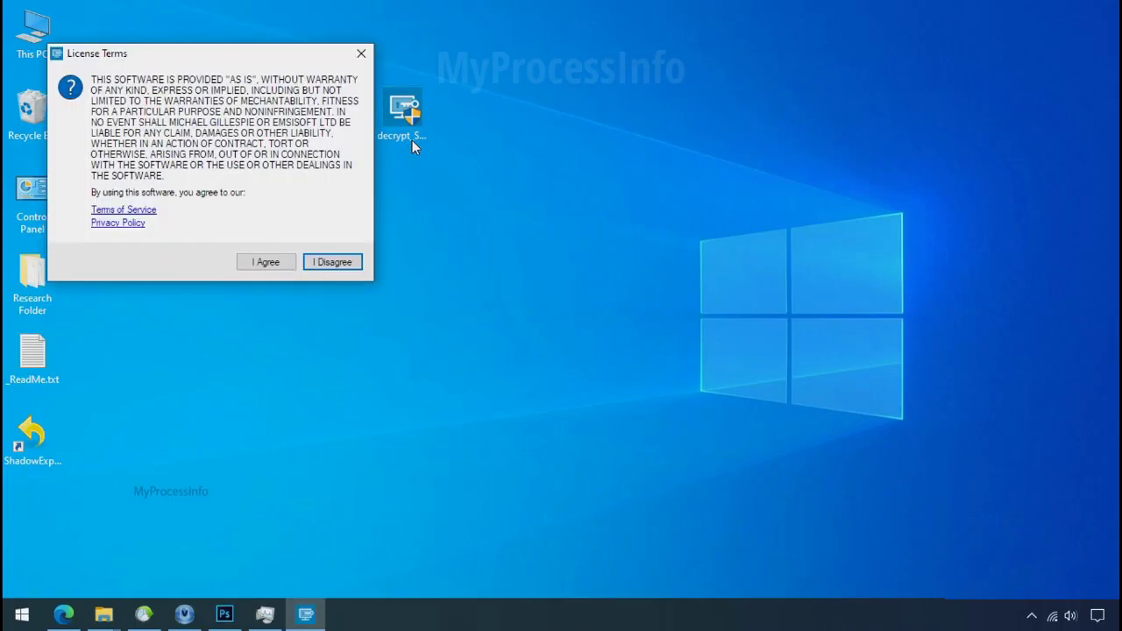
{"action": "left_click", "coordinate": [268, 269]}
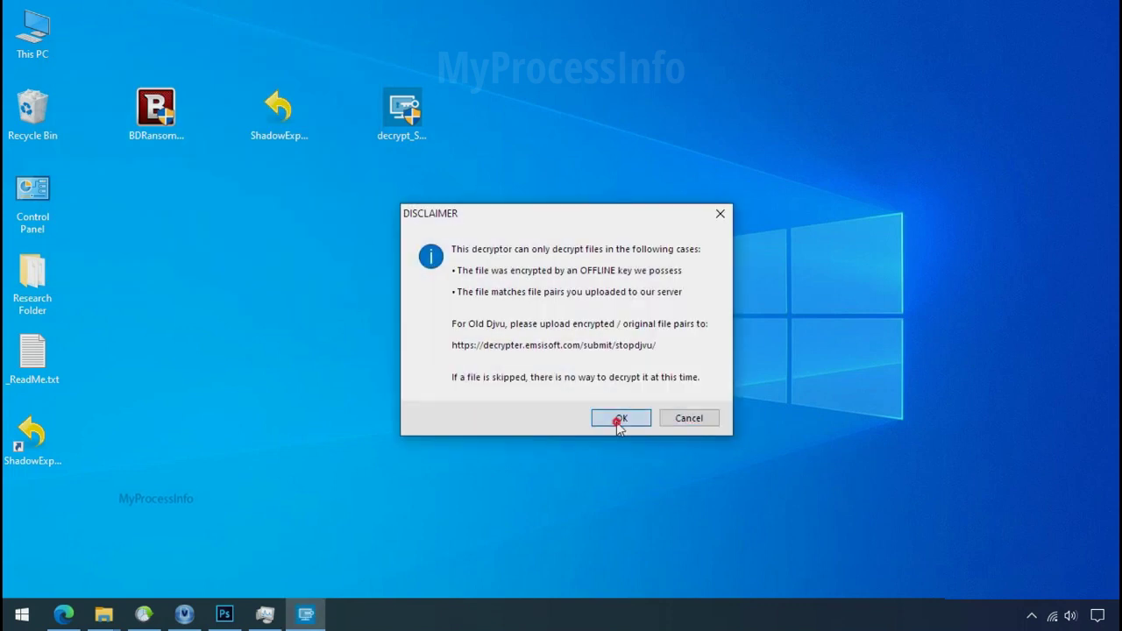
{"action": "left_click", "coordinate": [619, 418]}
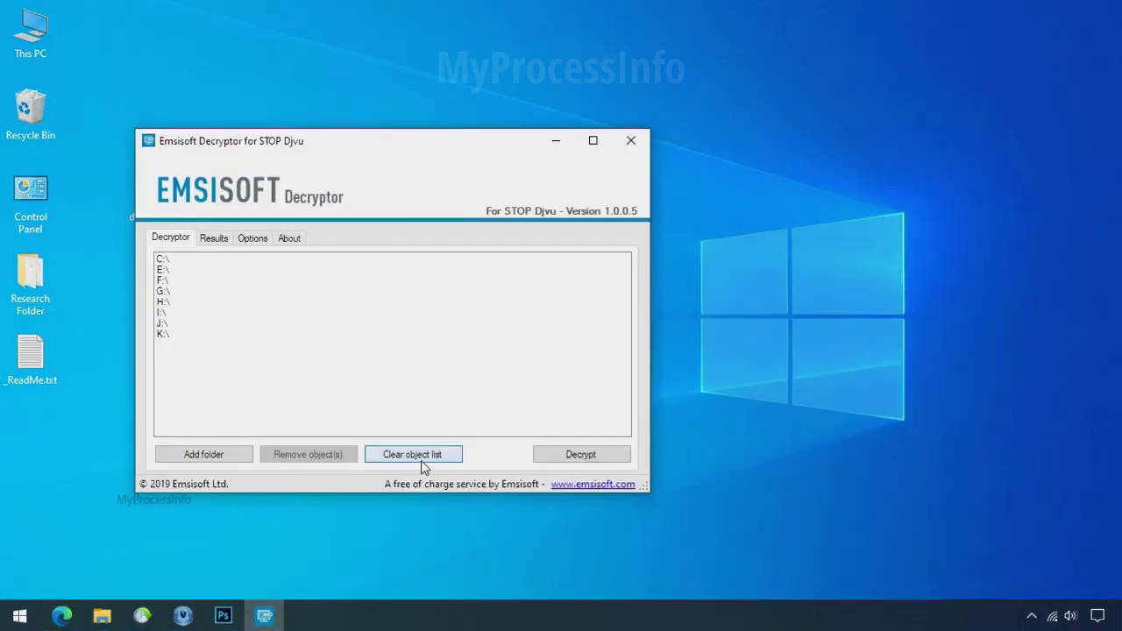
Replace the decryptor's default drive list with only the desktop's Research Folder and start decrypting it
{"action": "left_click", "coordinate": [420, 458]}
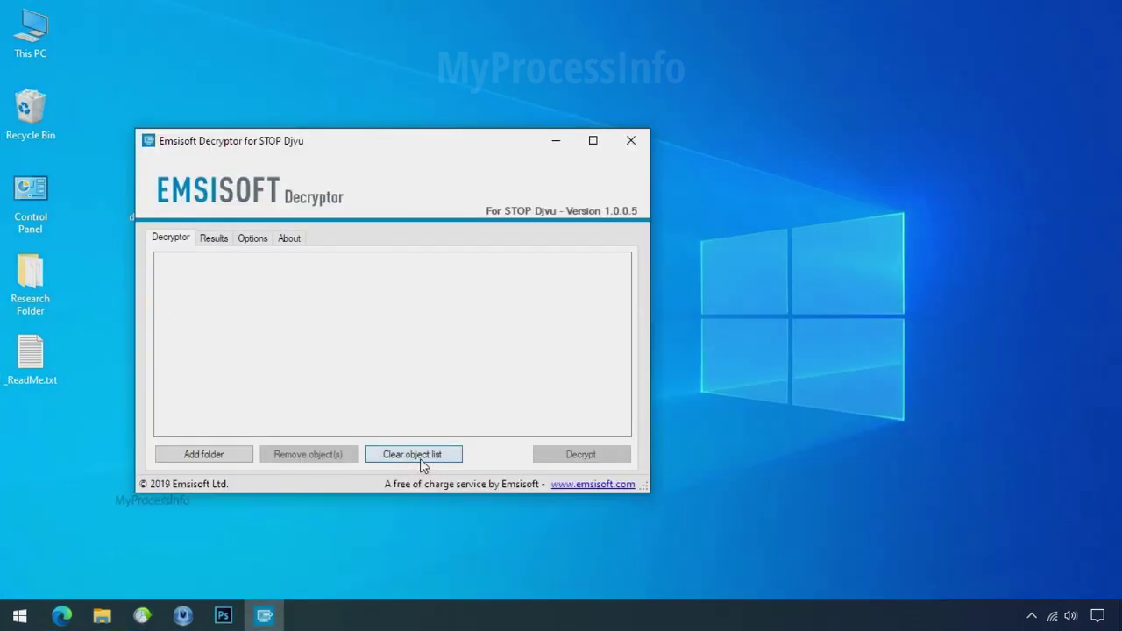
{"action": "left_click", "coordinate": [202, 455]}
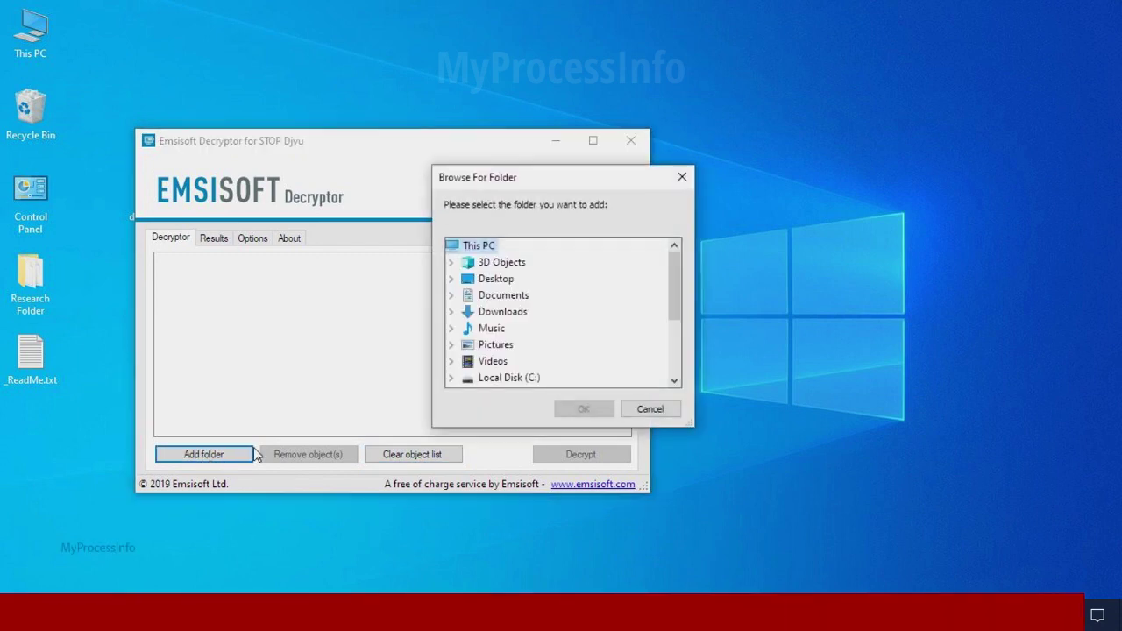
{"action": "double_click", "coordinate": [504, 280]}
{"action": "left_click", "coordinate": [517, 296]}
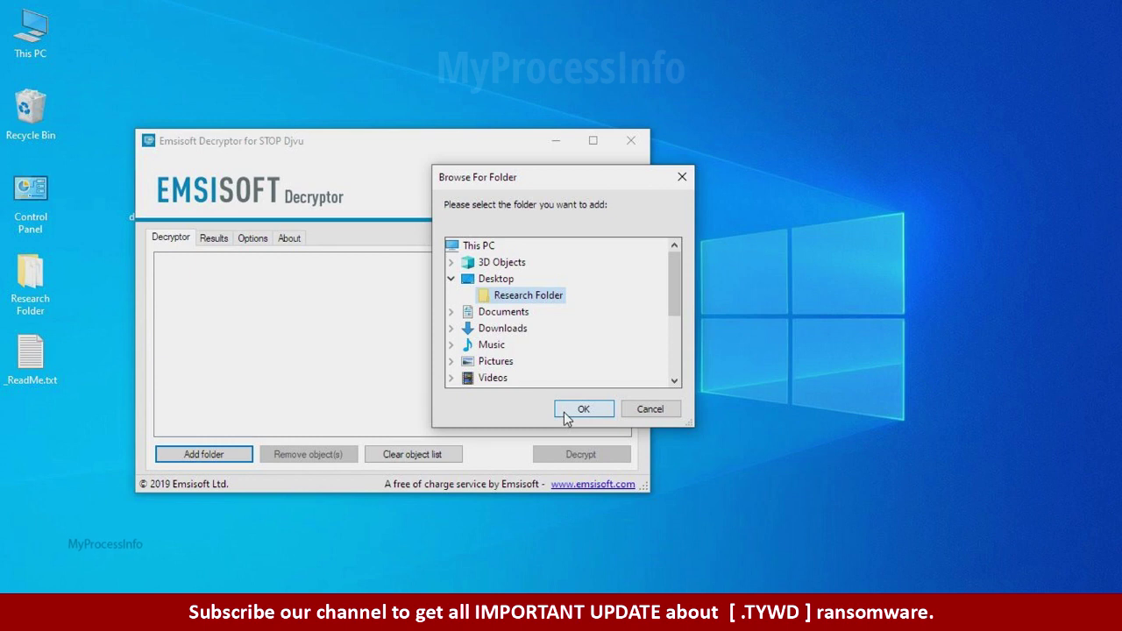
{"action": "left_click", "coordinate": [566, 412]}
{"action": "left_click", "coordinate": [582, 458]}
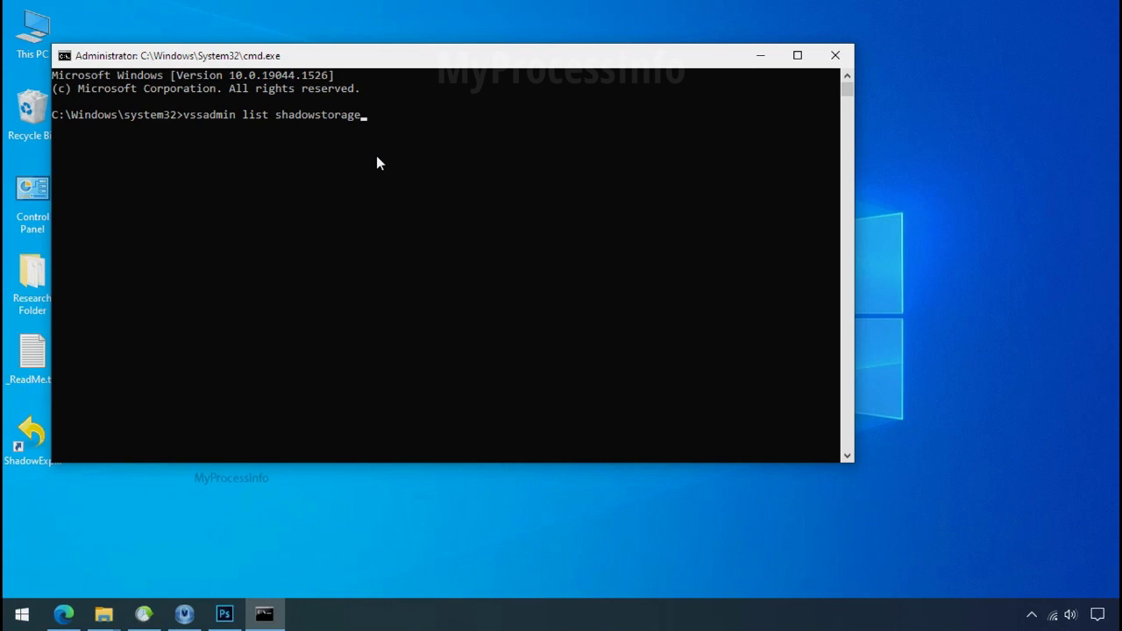
Run vssadmin list shadowstorage in the administrator Command Prompt
{"action": "key", "text": "Return"}
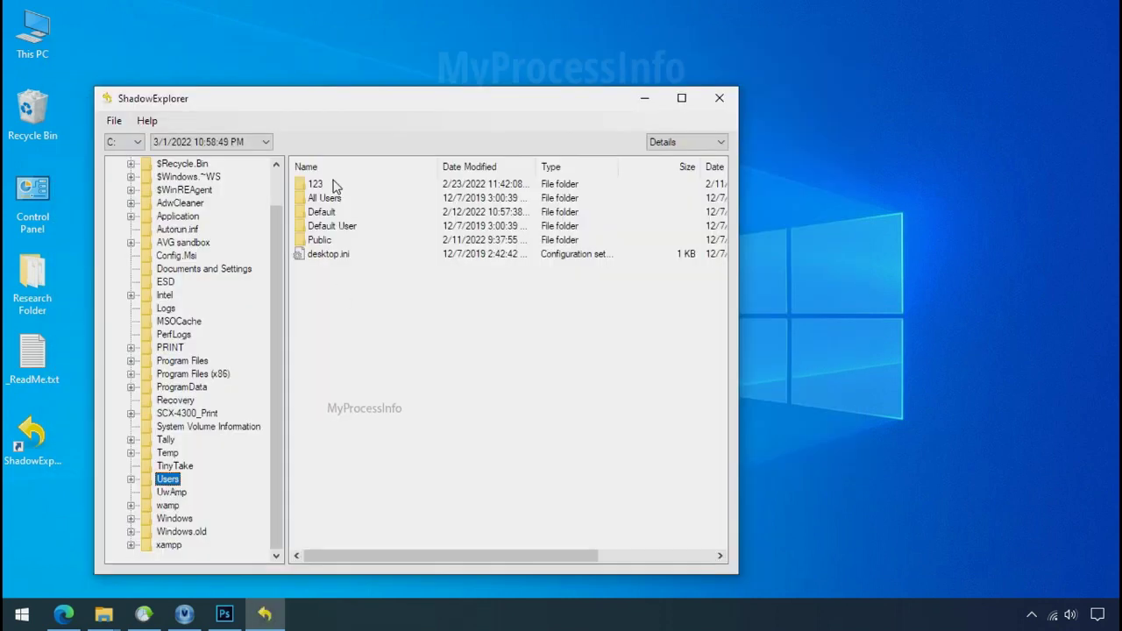
In ShadowExplorer, browse to the 123 user's Desktop in the 3/1/2022 10:58:49 PM snapshot and start exporting Research Folder
{"action": "double_click", "coordinate": [318, 186]}
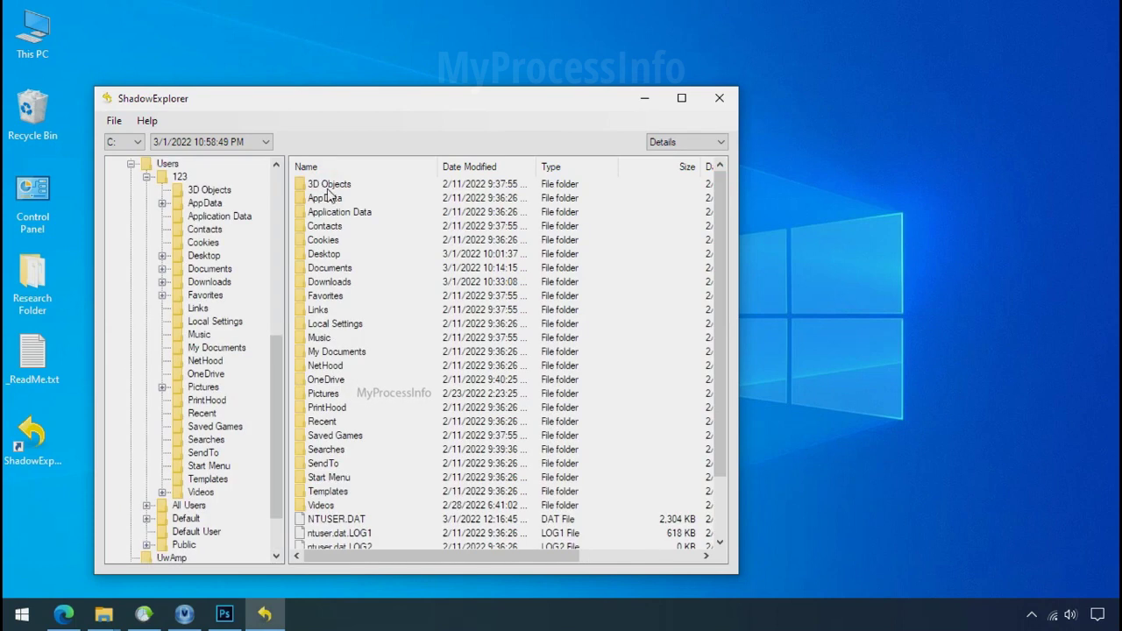
{"action": "double_click", "coordinate": [323, 253]}
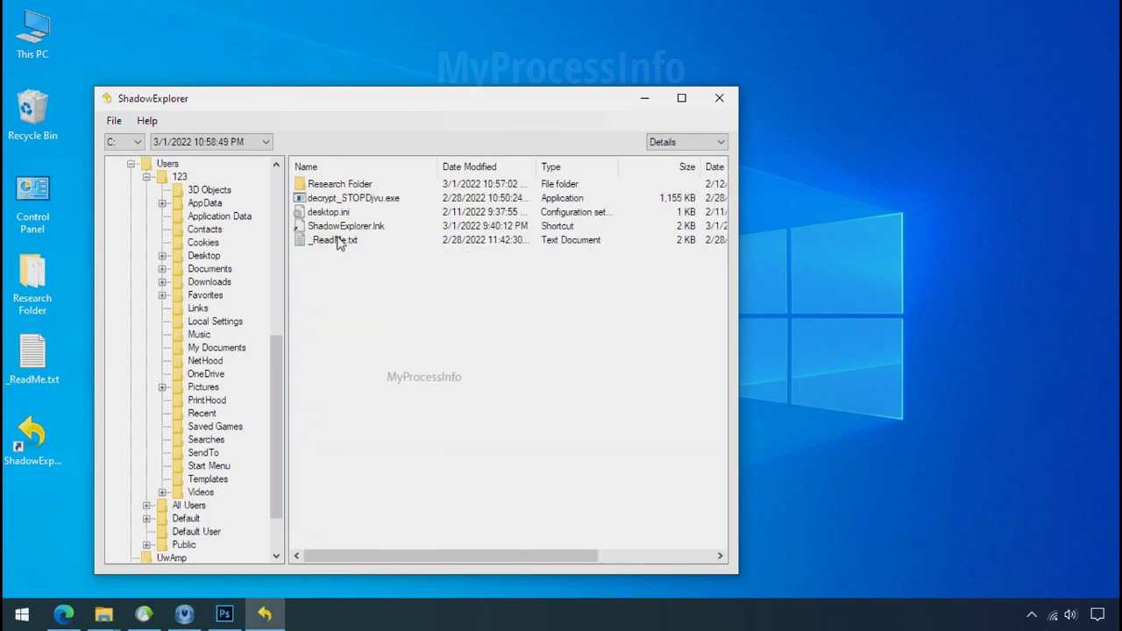
{"action": "right_click", "coordinate": [354, 187]}
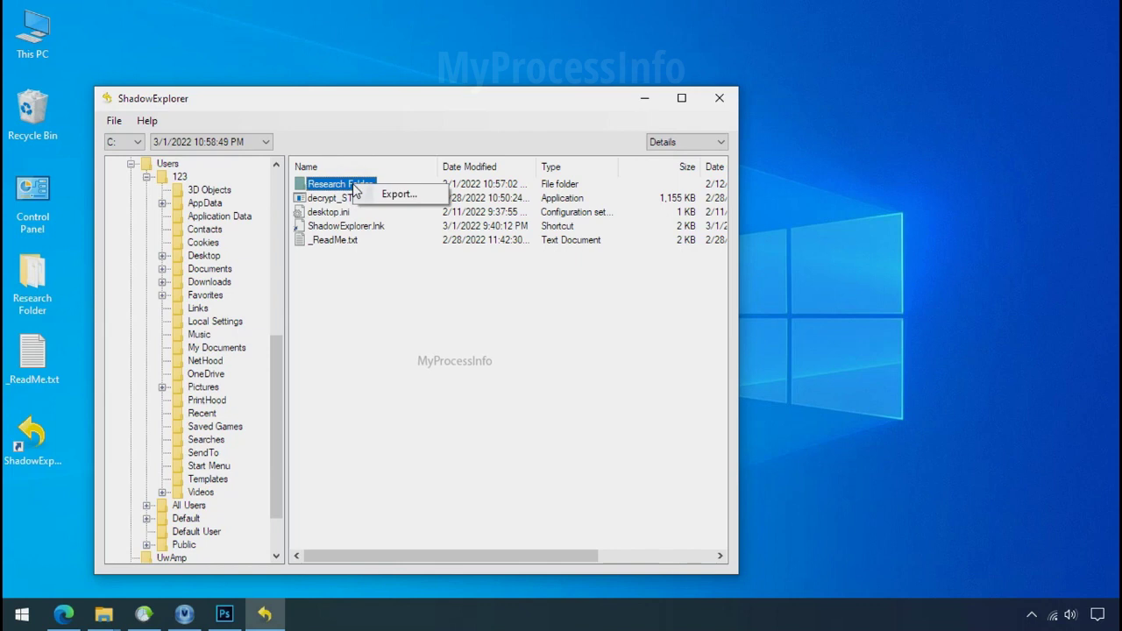
{"action": "left_click", "coordinate": [394, 195]}
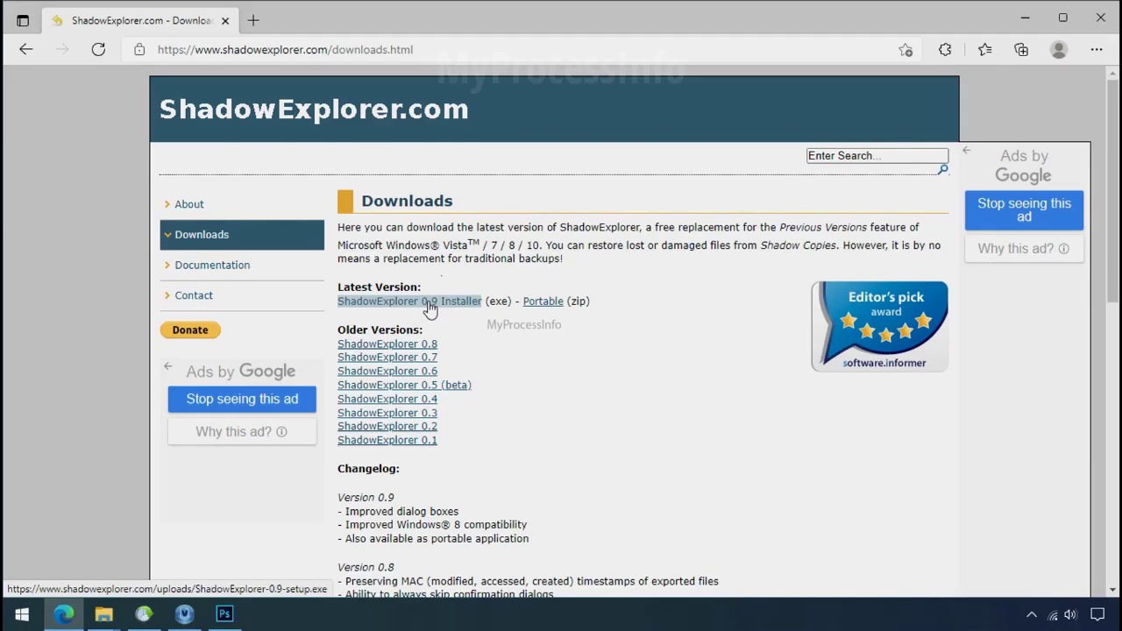
Download the ShadowExplorer 0.9 installer from the ShadowExplorer site and launch ShadowExplorer from its desktop shortcut
{"action": "left_click", "coordinate": [430, 302]}
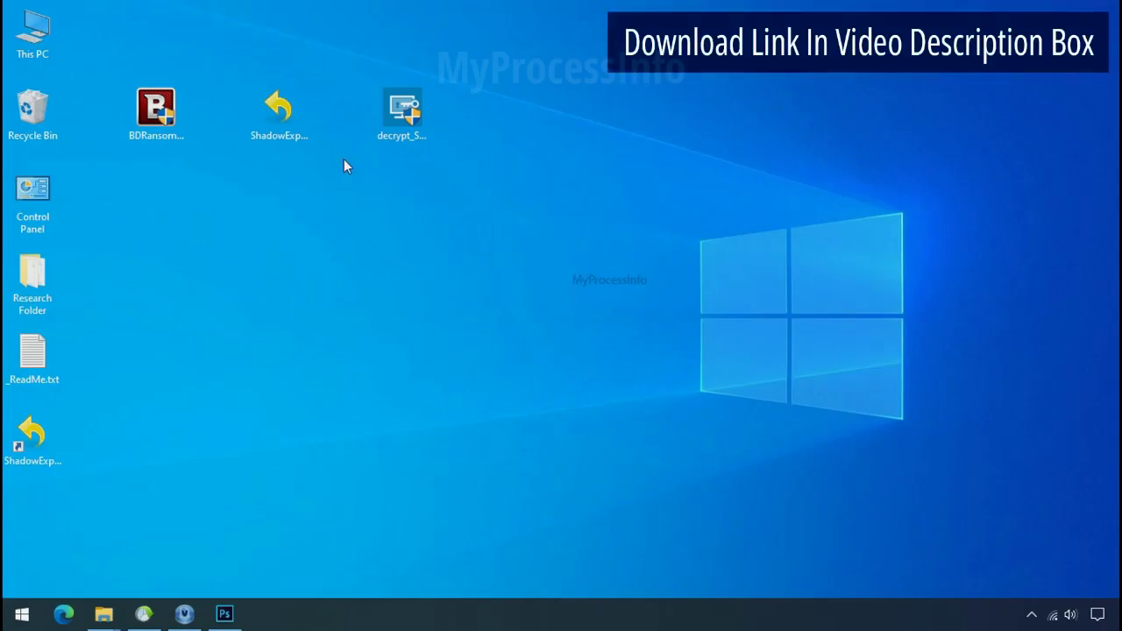
{"action": "double_click", "coordinate": [52, 441]}
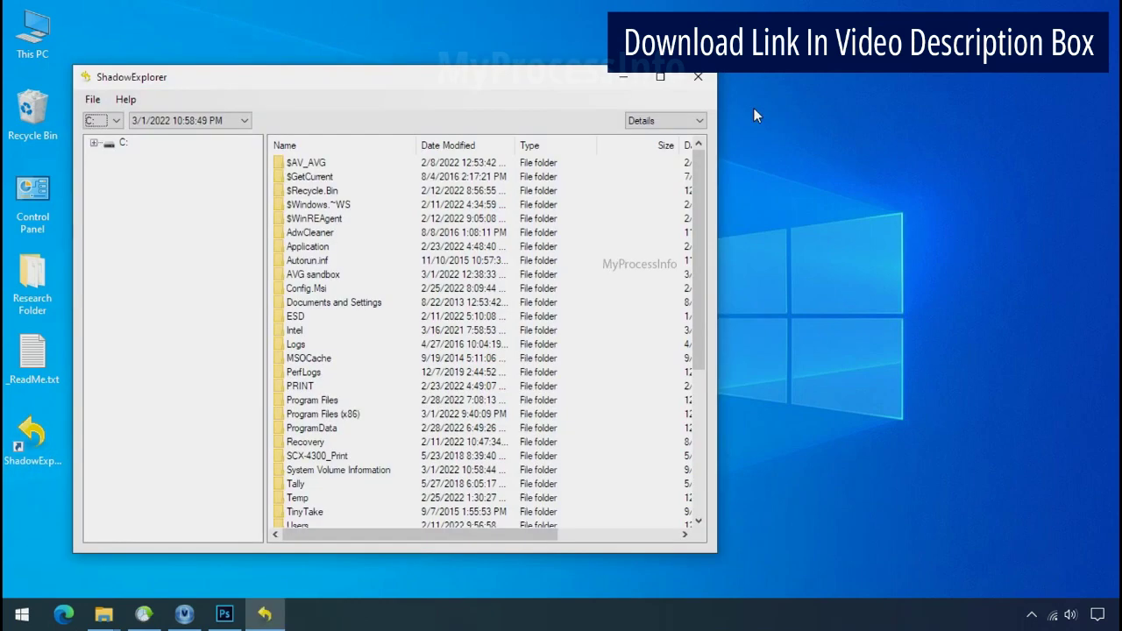
Select drive C: and its shadow copy dated 3/1/2022 10:58:49 PM
{"action": "left_click", "coordinate": [114, 120]}
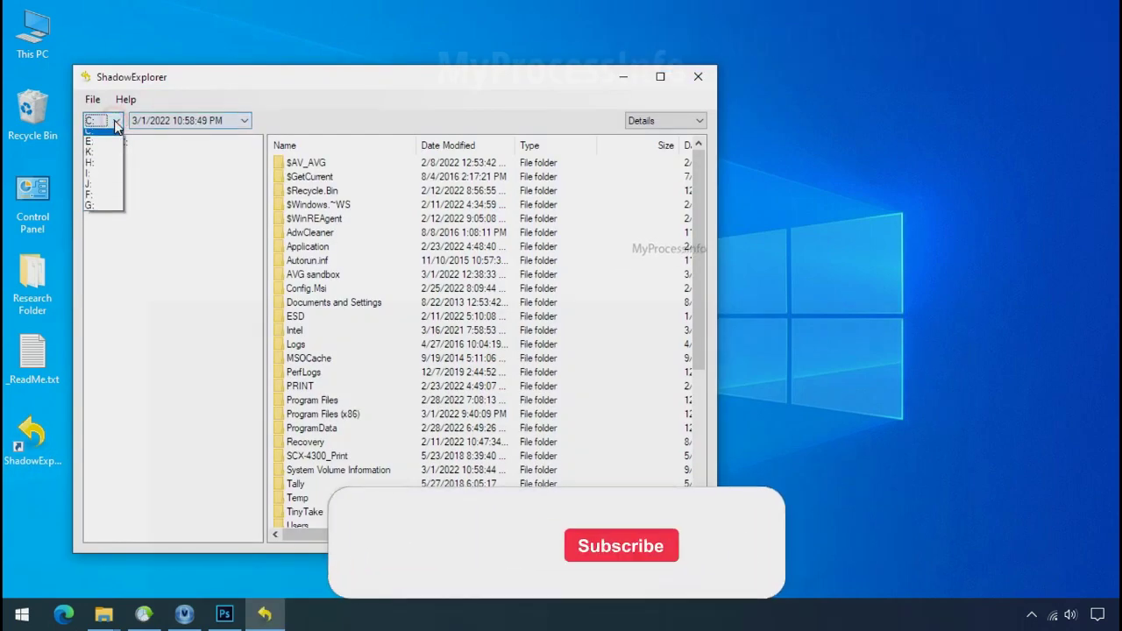
{"action": "left_click", "coordinate": [111, 136]}
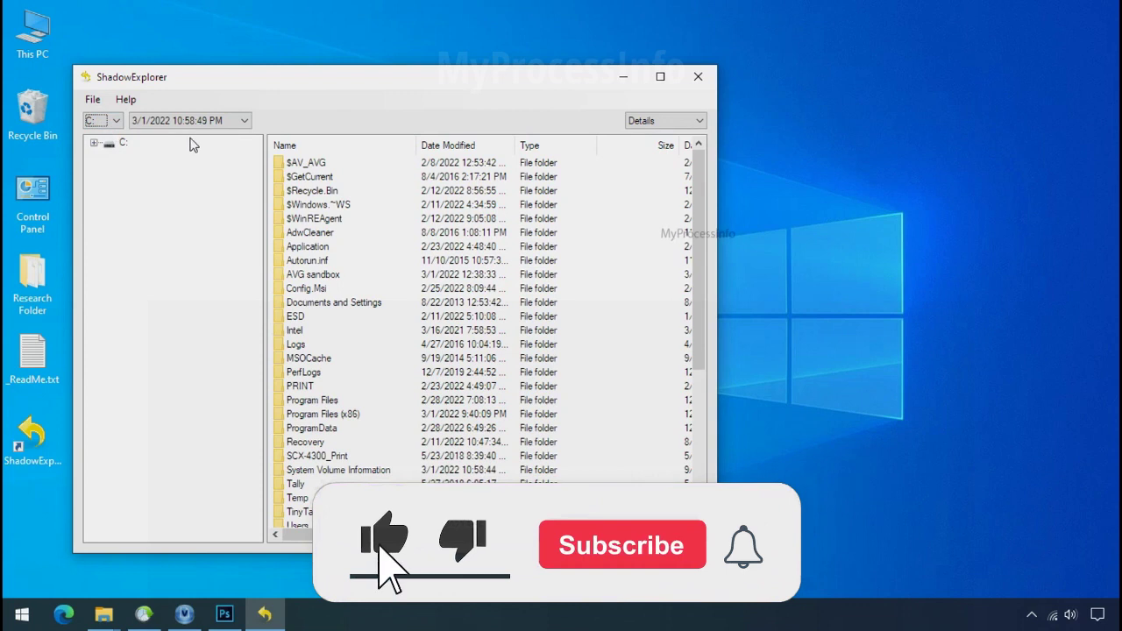
{"action": "left_click", "coordinate": [215, 122]}
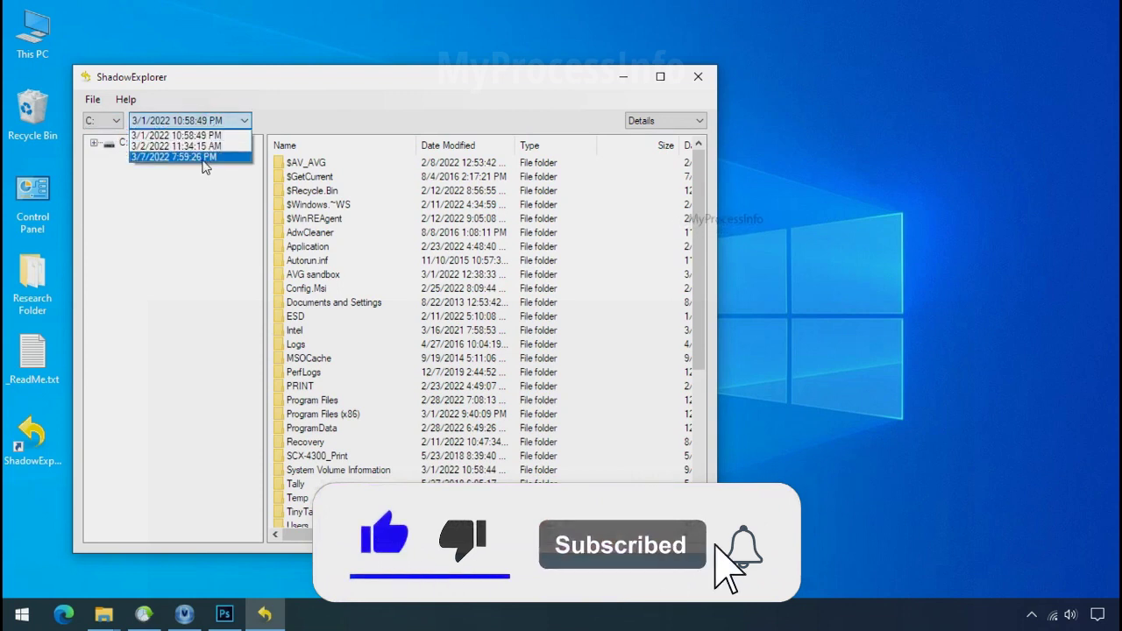
{"action": "left_click", "coordinate": [180, 135]}
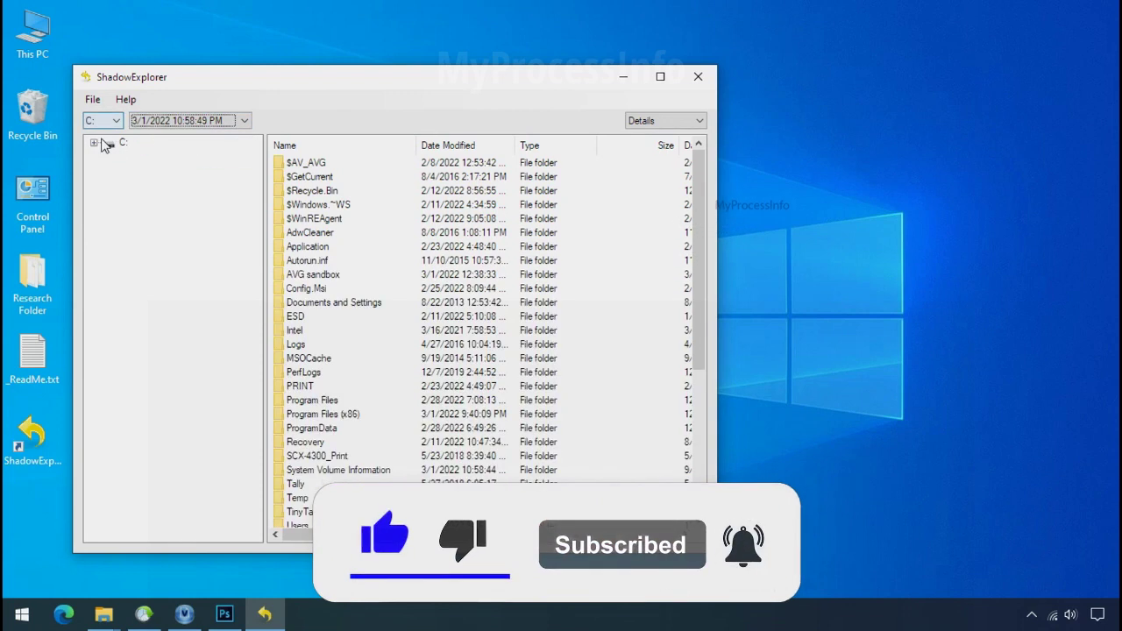
Browse the shadow copy through Users and 123 to the Desktop folder
{"action": "left_click", "coordinate": [147, 498]}
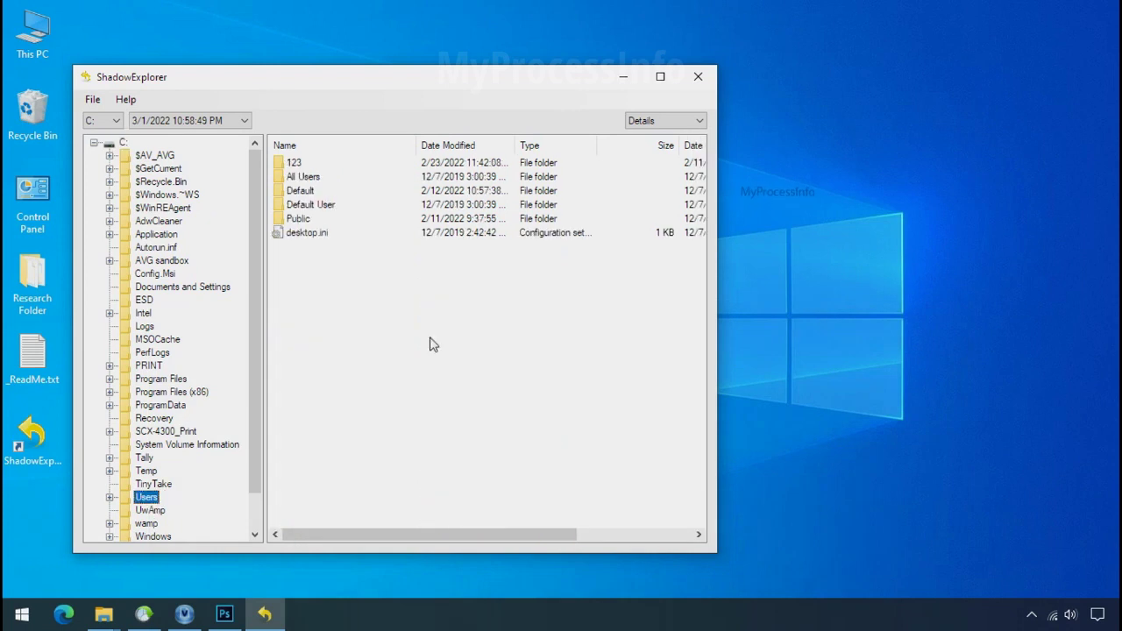
{"action": "double_click", "coordinate": [289, 162]}
{"action": "left_click", "coordinate": [304, 234]}
{"action": "double_click", "coordinate": [304, 235]}
Export Research Folder from the shadow copy to the Recover folder on the Softwares (G:) drive
{"action": "left_click", "coordinate": [313, 163]}
{"action": "right_click", "coordinate": [313, 164]}
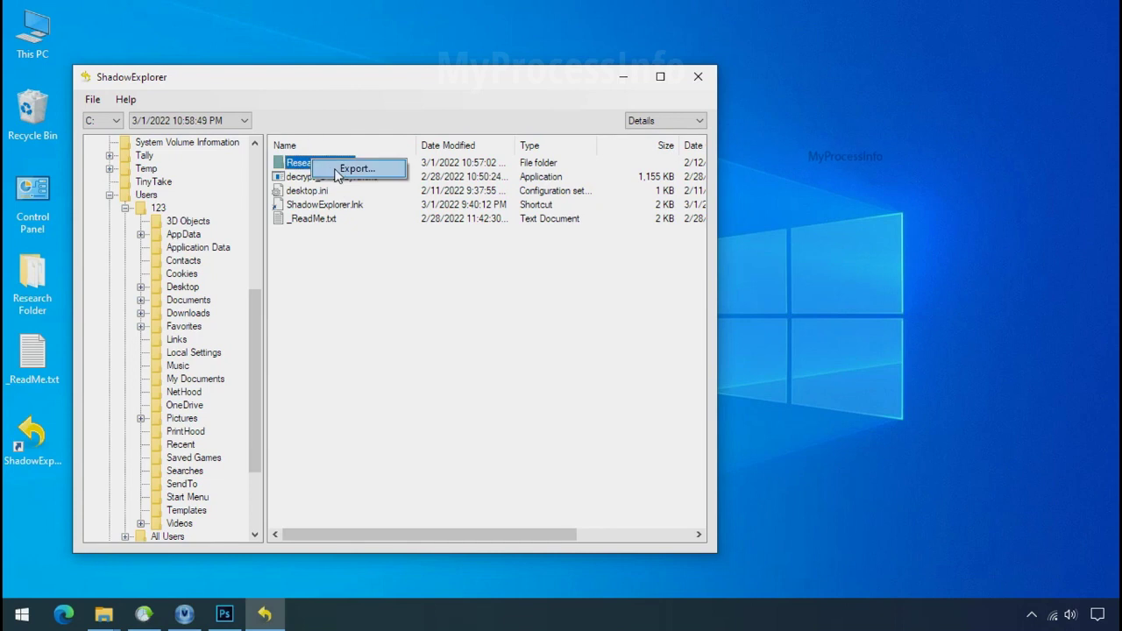
{"action": "left_click", "coordinate": [338, 170]}
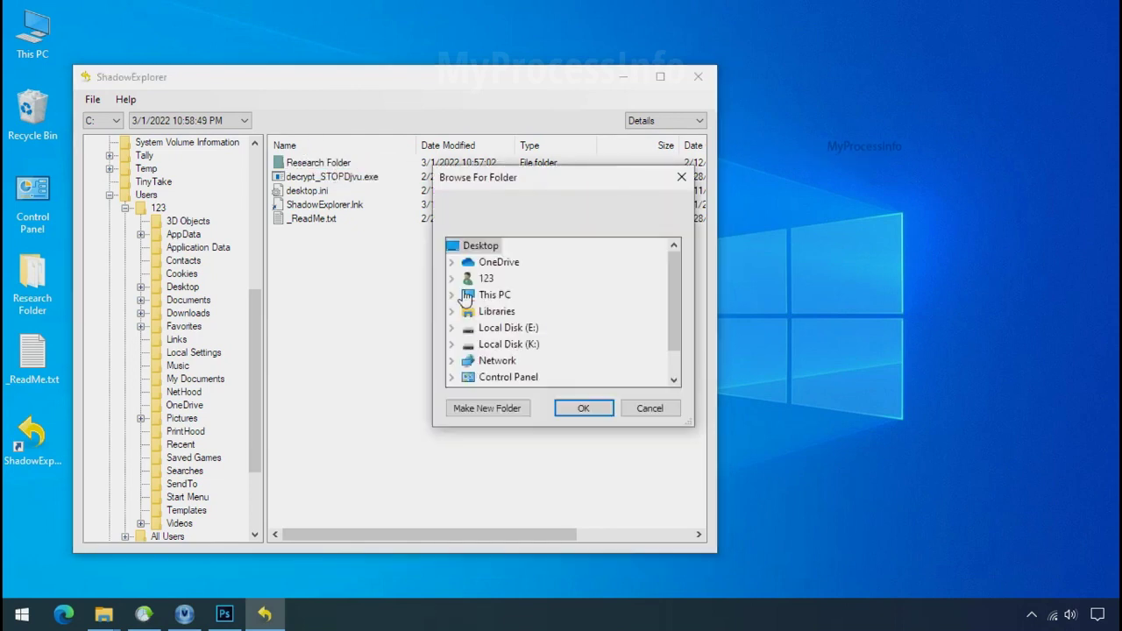
{"action": "double_click", "coordinate": [501, 296]}
{"action": "scroll", "coordinate": [533, 316], "scroll_direction": "down", "scroll_amount": 1}
{"action": "double_click", "coordinate": [524, 327]}
{"action": "left_click", "coordinate": [527, 343]}
{"action": "left_click", "coordinate": [581, 408]}
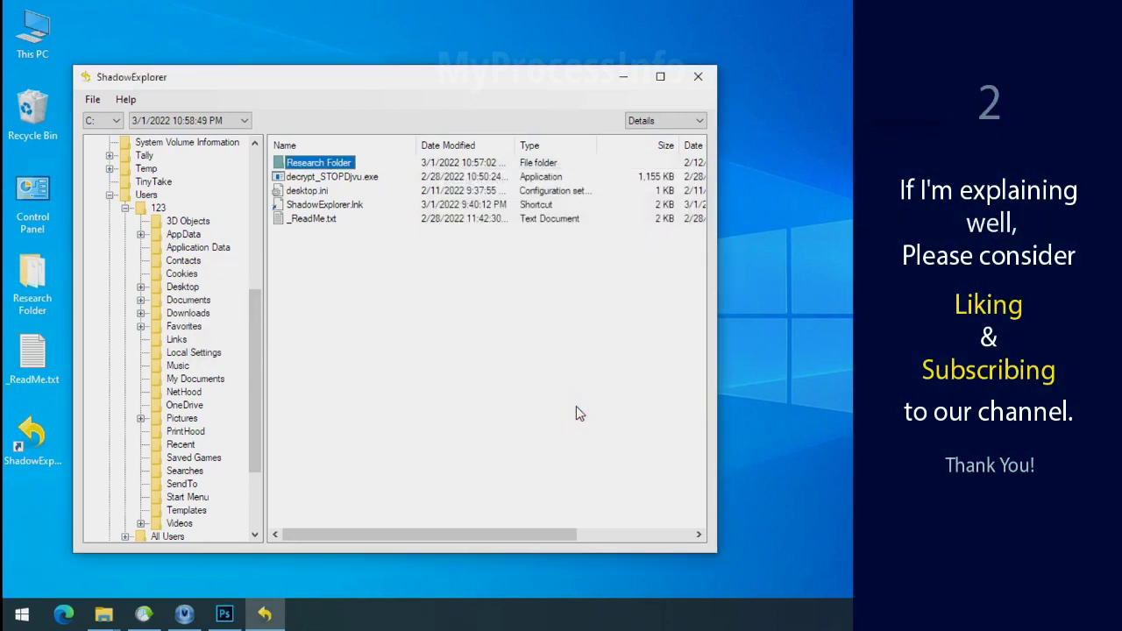
Minimize ShadowExplorer and open the exported Research Folder inside Recover on the Softwares (G:) drive in File Explorer
{"action": "left_click", "coordinate": [626, 82]}
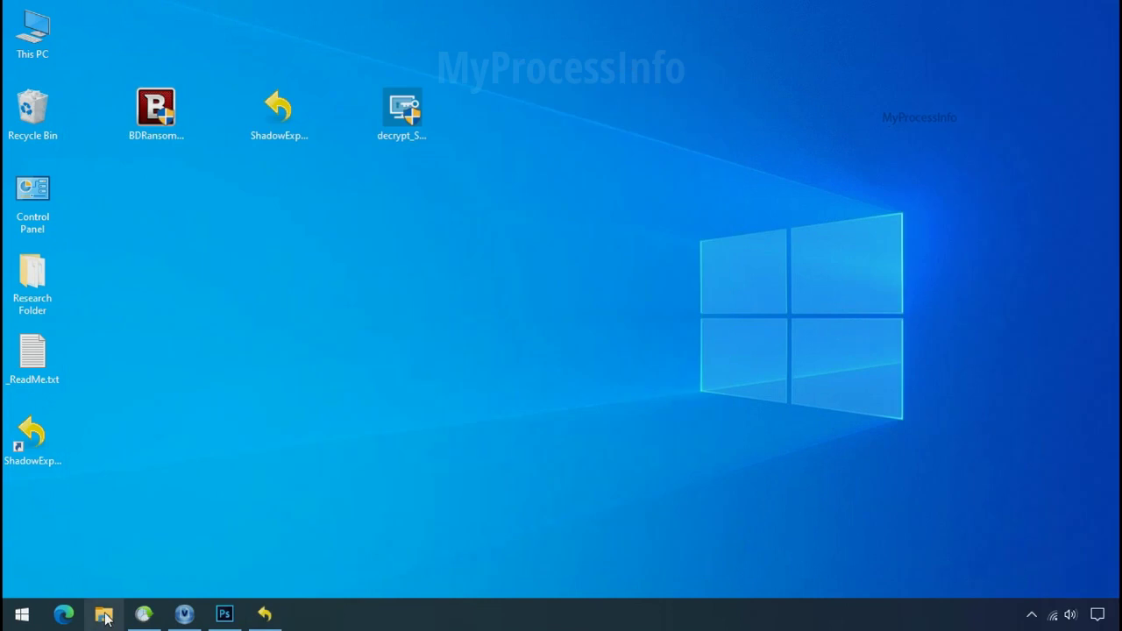
{"action": "left_click", "coordinate": [105, 618]}
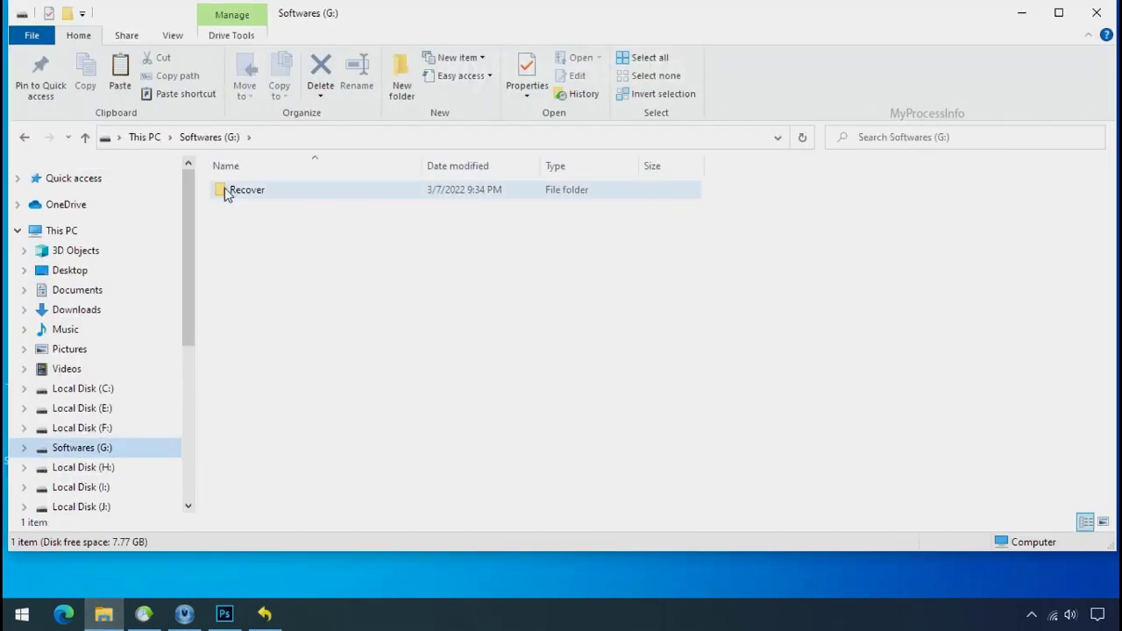
{"action": "double_click", "coordinate": [226, 191]}
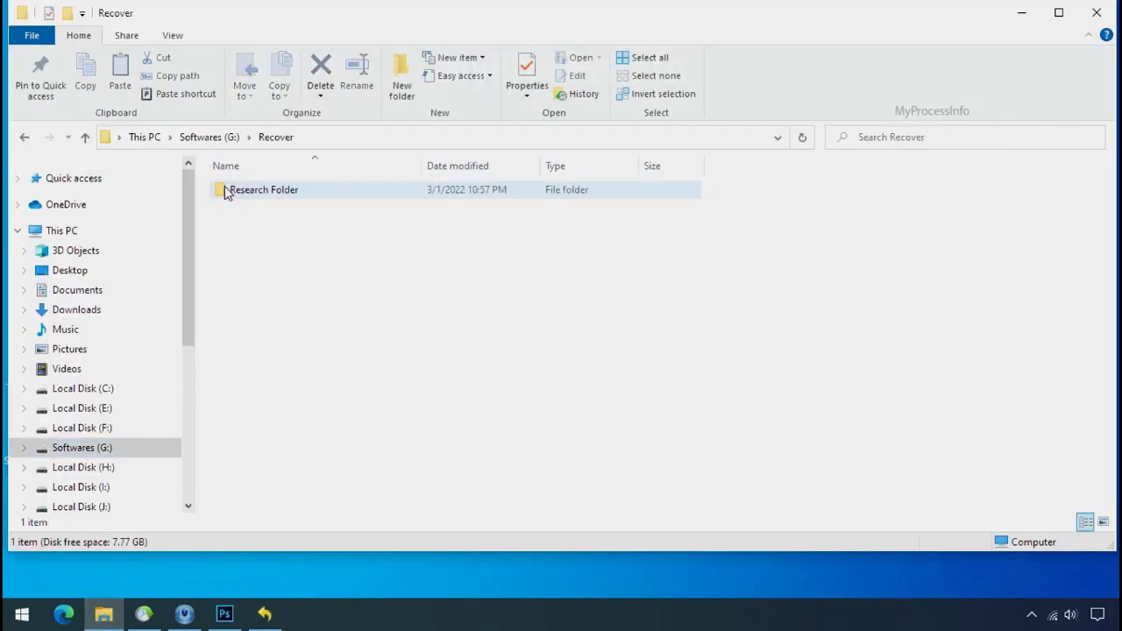
{"action": "double_click", "coordinate": [233, 191]}
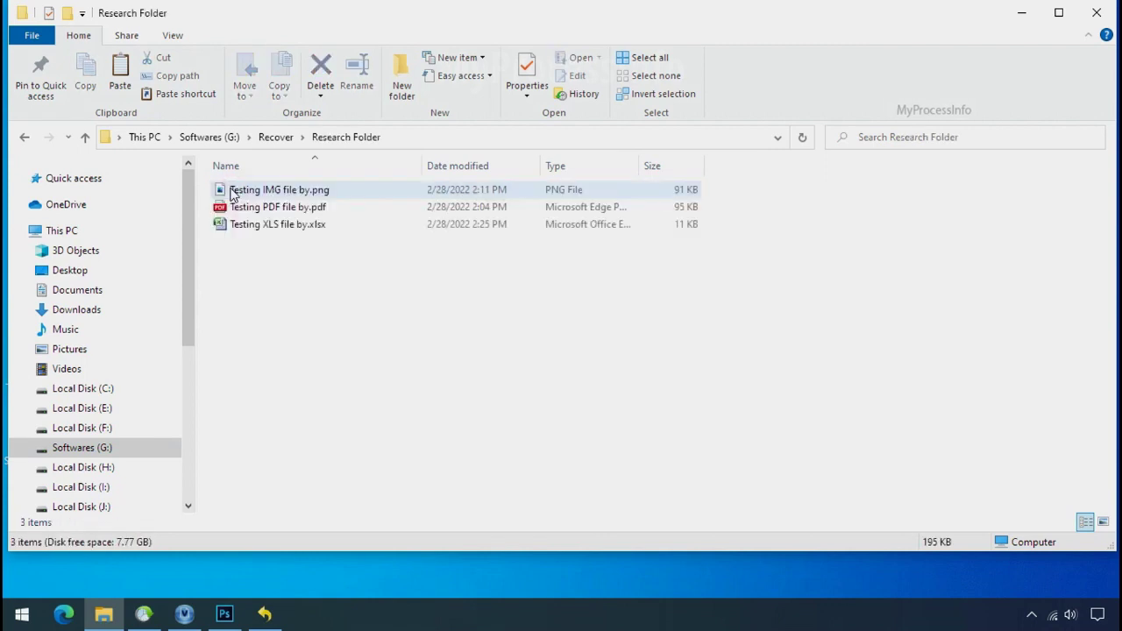
Inspect the recovered PNG, PDF and XLSX files individually and enlarge their icons
{"action": "left_click", "coordinate": [251, 192]}
{"action": "left_click", "coordinate": [257, 208]}
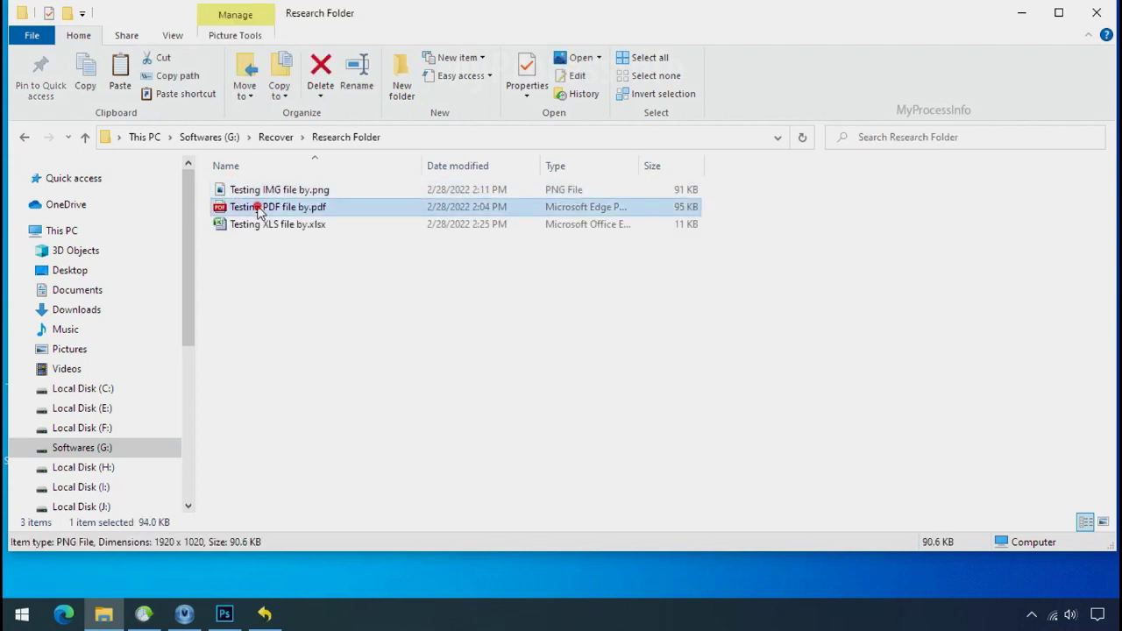
{"action": "left_click", "coordinate": [269, 226]}
{"action": "left_click", "coordinate": [289, 191]}
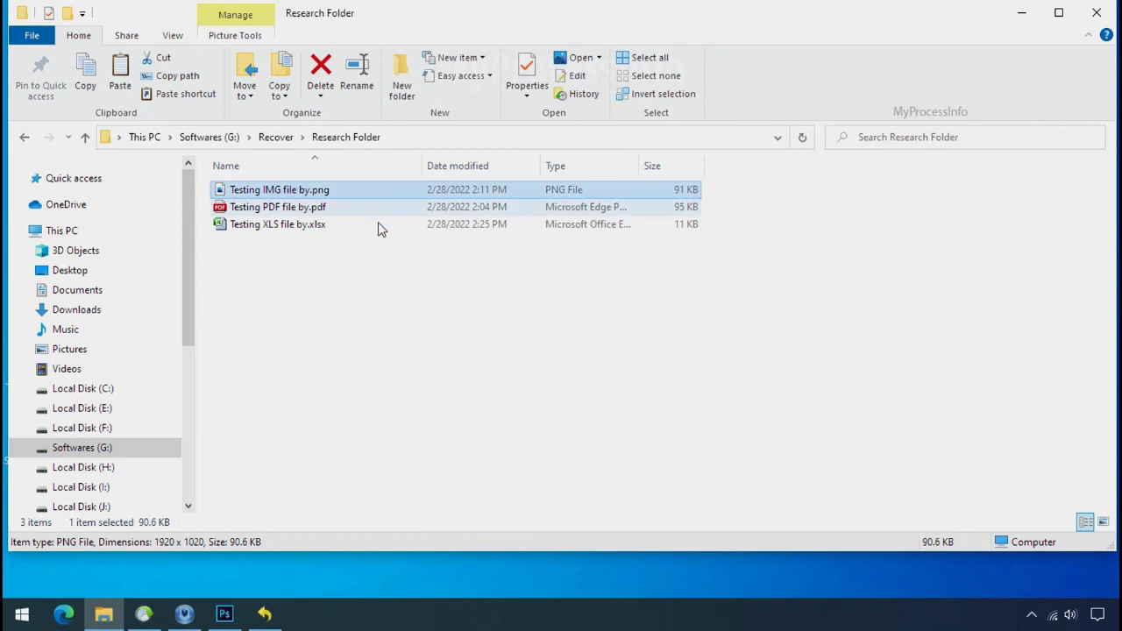
{"action": "scroll", "coordinate": [464, 322], "scroll_direction": "up", "scroll_amount": 3, "text": "ctrl"}
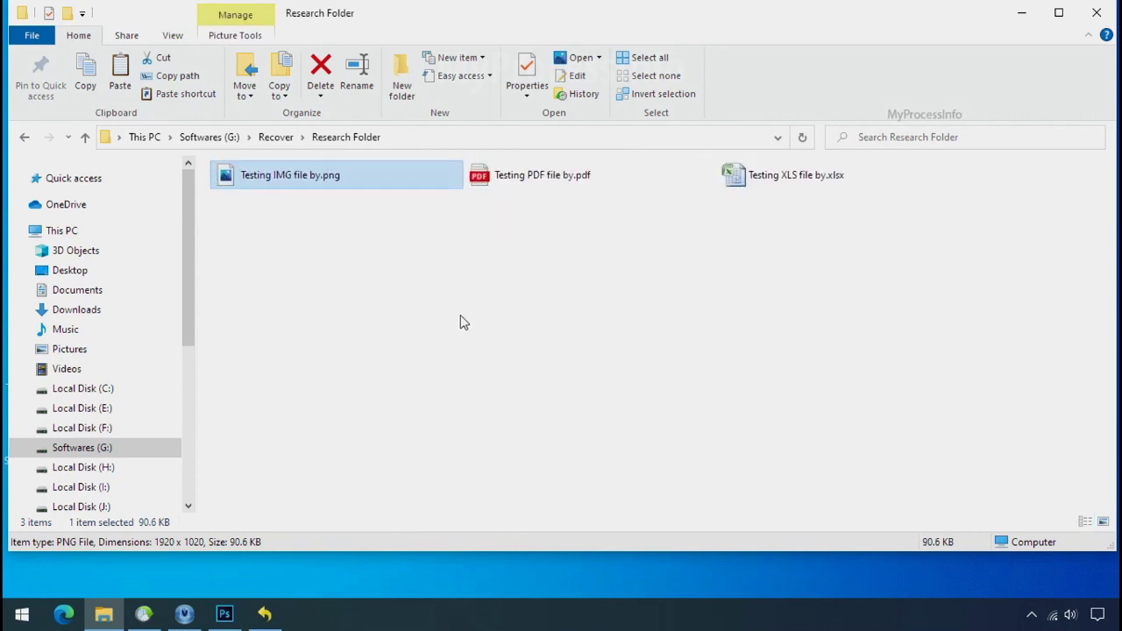
{"action": "scroll", "coordinate": [461, 324], "scroll_direction": "up", "scroll_amount": 2, "text": "ctrl"}
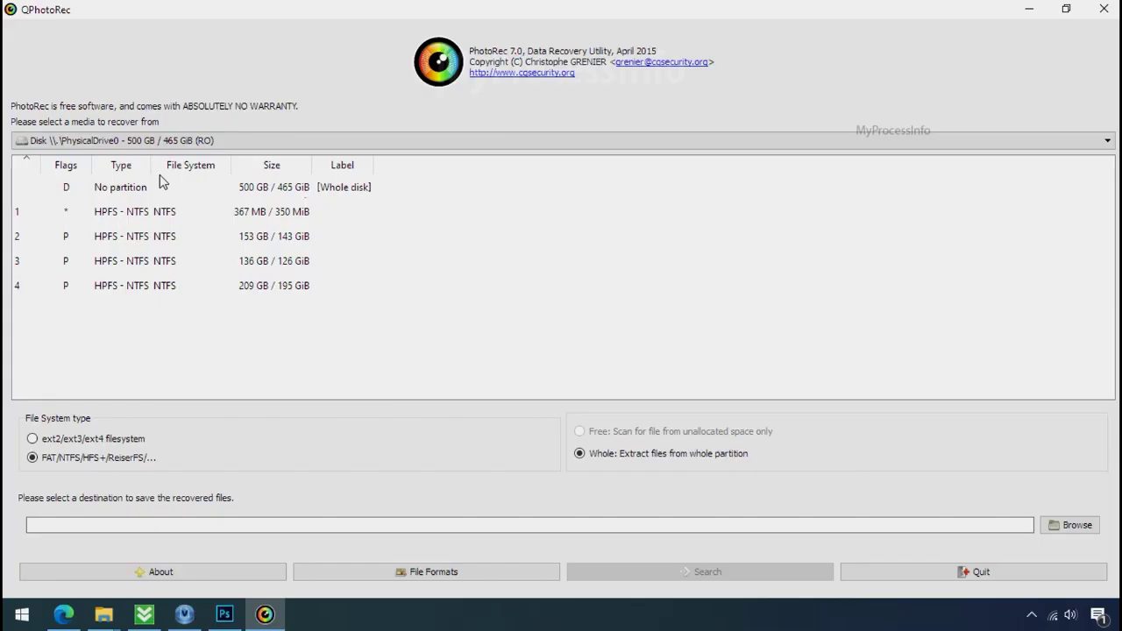
View the list of drives QPhotoRec can recover from without choosing another one
{"action": "left_click", "coordinate": [185, 143]}
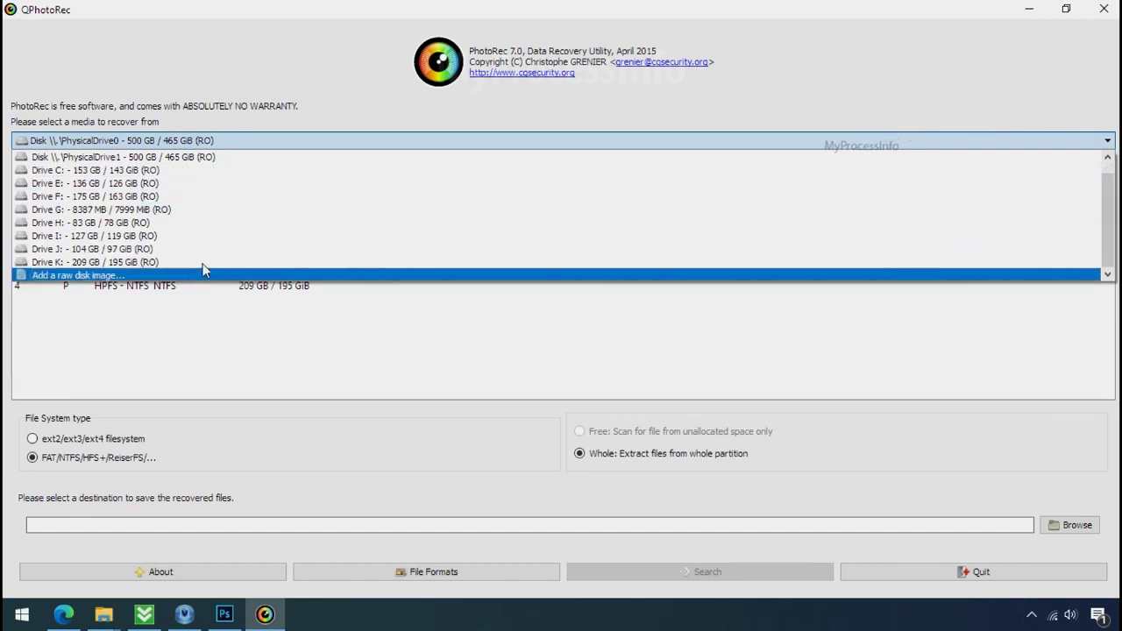
{"action": "left_click", "coordinate": [292, 85]}
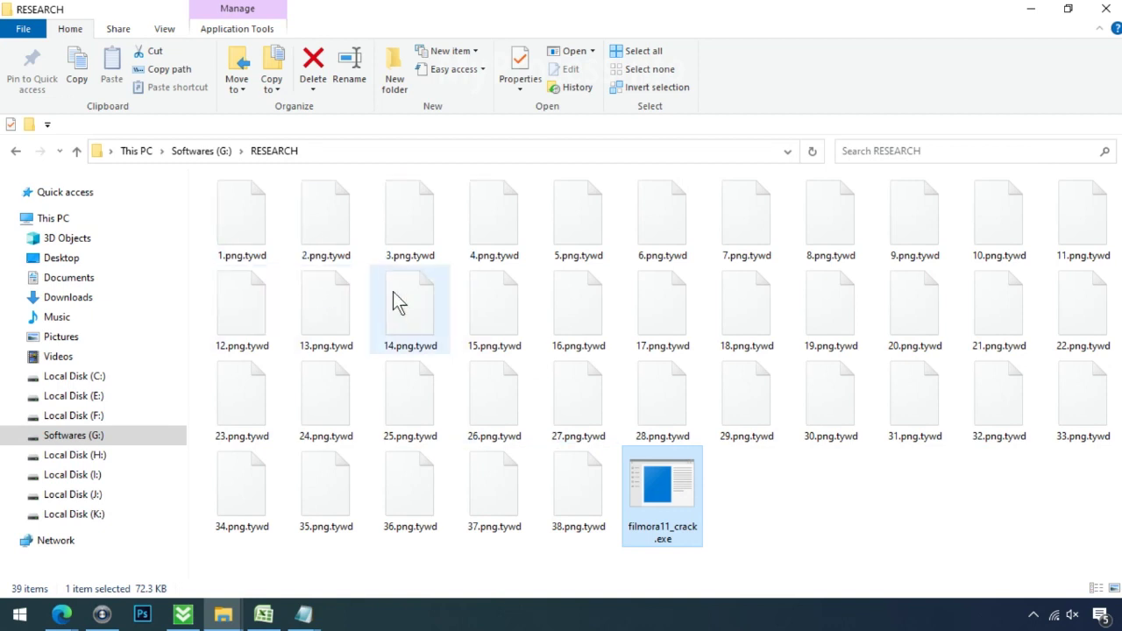
Try to rename the encrypted file 17.png.tywd in the RESEARCH folder by editing its name
{"action": "left_click", "coordinate": [844, 313]}
{"action": "left_click", "coordinate": [921, 314]}
{"action": "left_click", "coordinate": [732, 328]}
{"action": "left_click", "coordinate": [670, 353]}
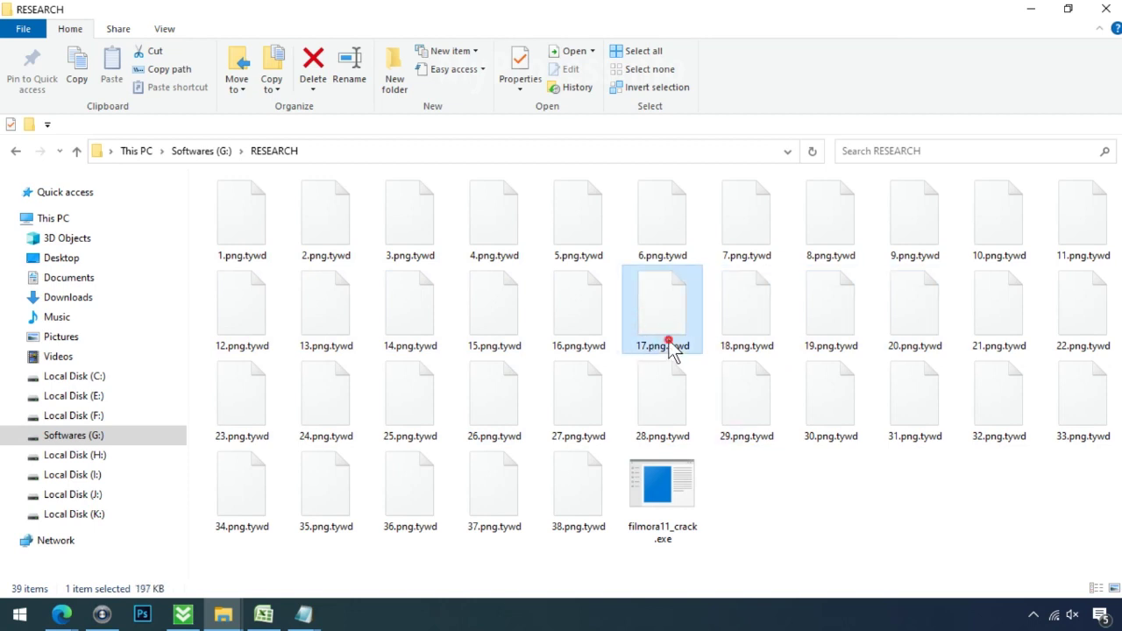
{"action": "left_click", "coordinate": [669, 349]}
{"action": "left_click_drag", "start_coordinate": [669, 349], "coordinate": [696, 347]}
{"action": "key", "text": "BackSpace"}
{"action": "key", "text": "BackSpace"}
{"action": "key", "text": "Return"}
{"action": "left_click", "coordinate": [646, 315]}
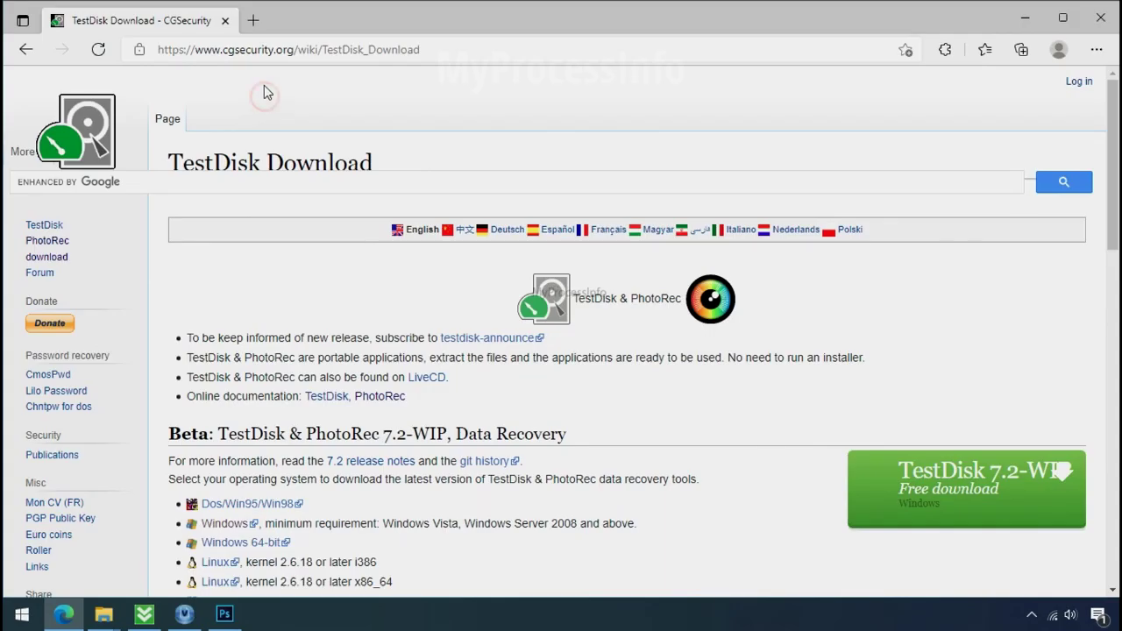
Check the TestDisk download page's address on cgsecurity.org and close the browser
{"action": "key", "text": "ctrl+l"}
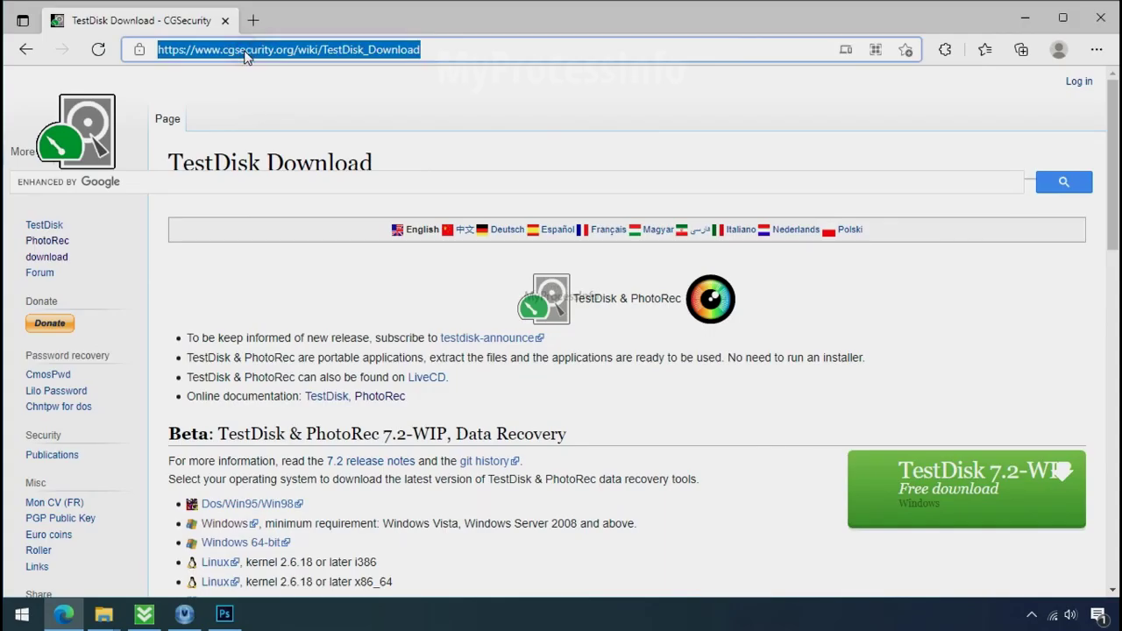
{"action": "left_click", "coordinate": [282, 104]}
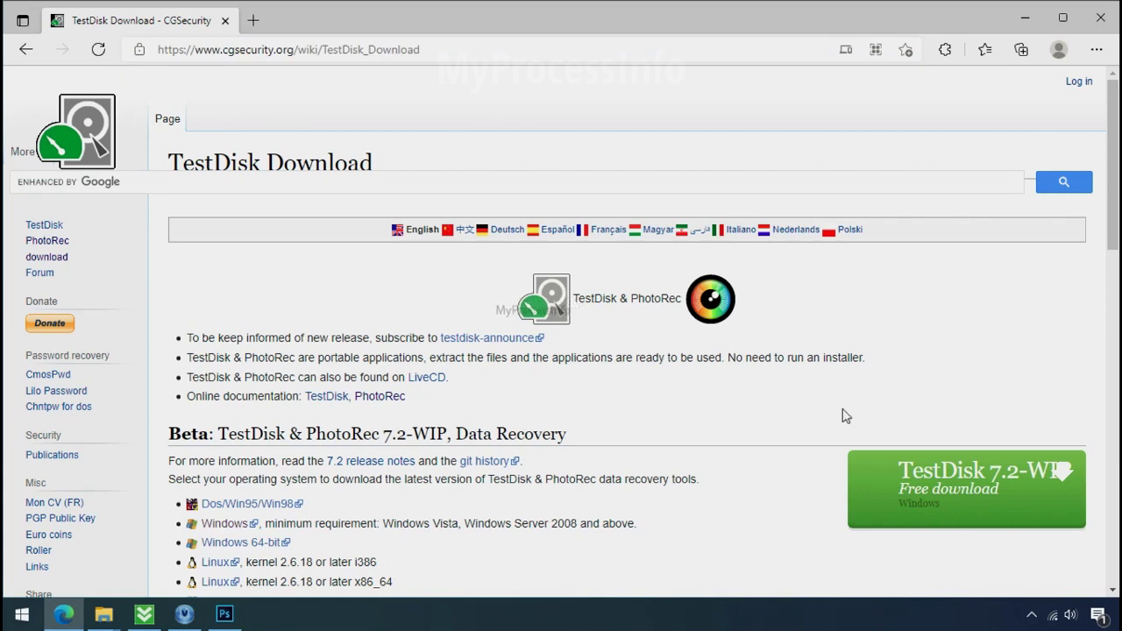
{"action": "left_click", "coordinate": [1101, 18]}
Extract the TestDisk zip archive on the desktop into its own testdisk-7.0.win folder
{"action": "left_click", "coordinate": [542, 128]}
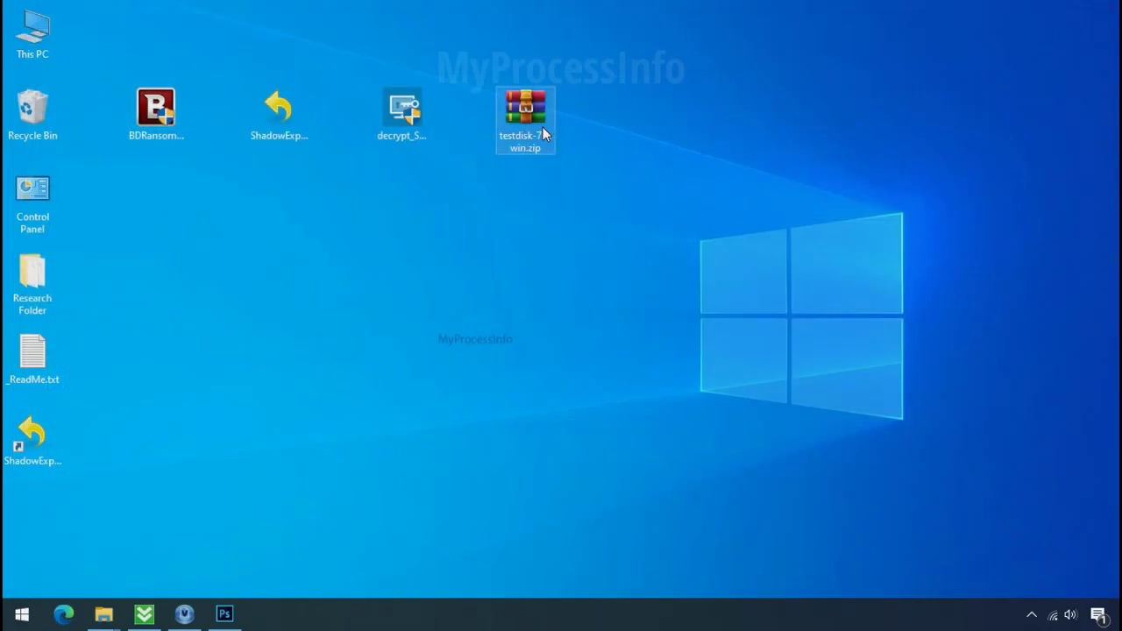
{"action": "right_click", "coordinate": [543, 128]}
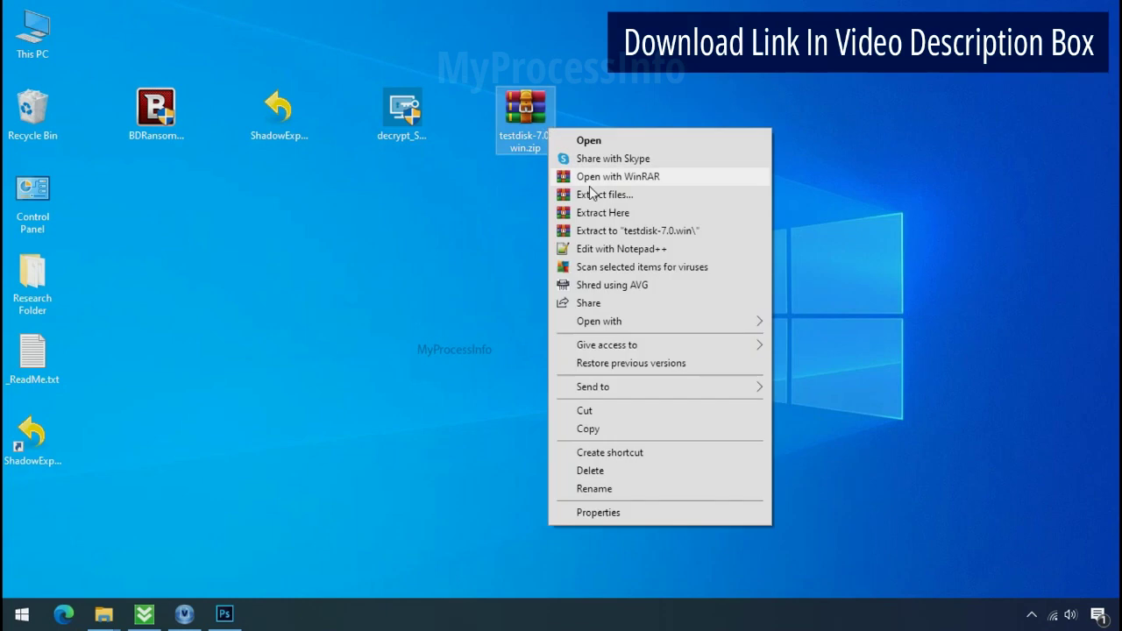
{"action": "left_click", "coordinate": [620, 234]}
Open the testdisk-7.0 folder inside the extracted desktop folder and launch qphotorec_win.exe
{"action": "left_click", "coordinate": [654, 149]}
{"action": "double_click", "coordinate": [655, 151]}
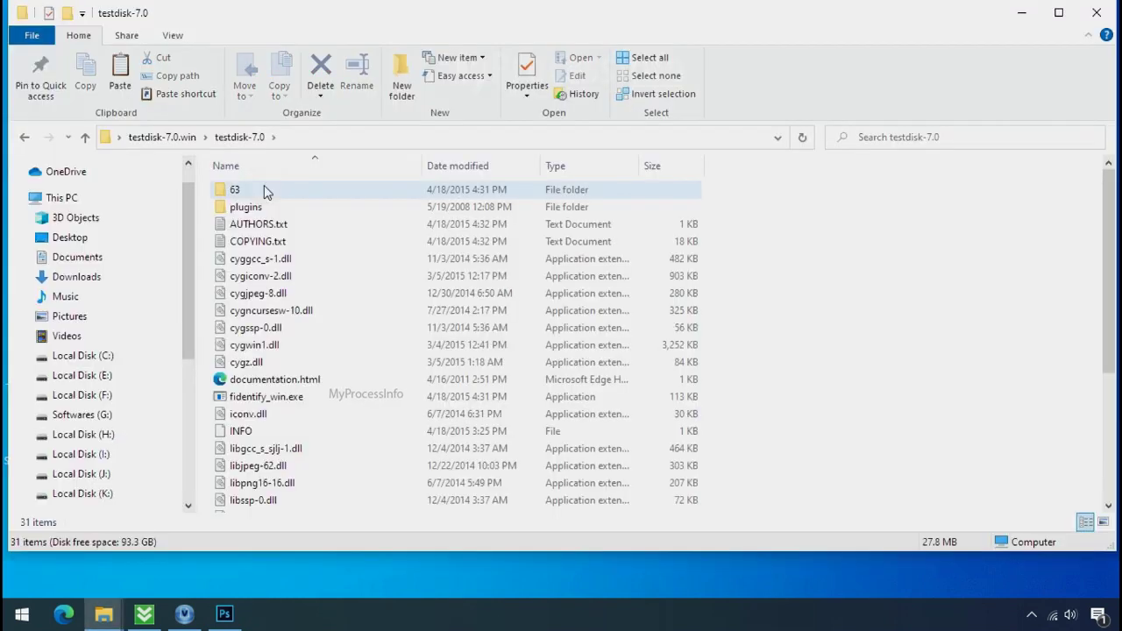
{"action": "scroll", "coordinate": [264, 185], "scroll_direction": "down", "scroll_amount": 4}
{"action": "left_click", "coordinate": [314, 386]}
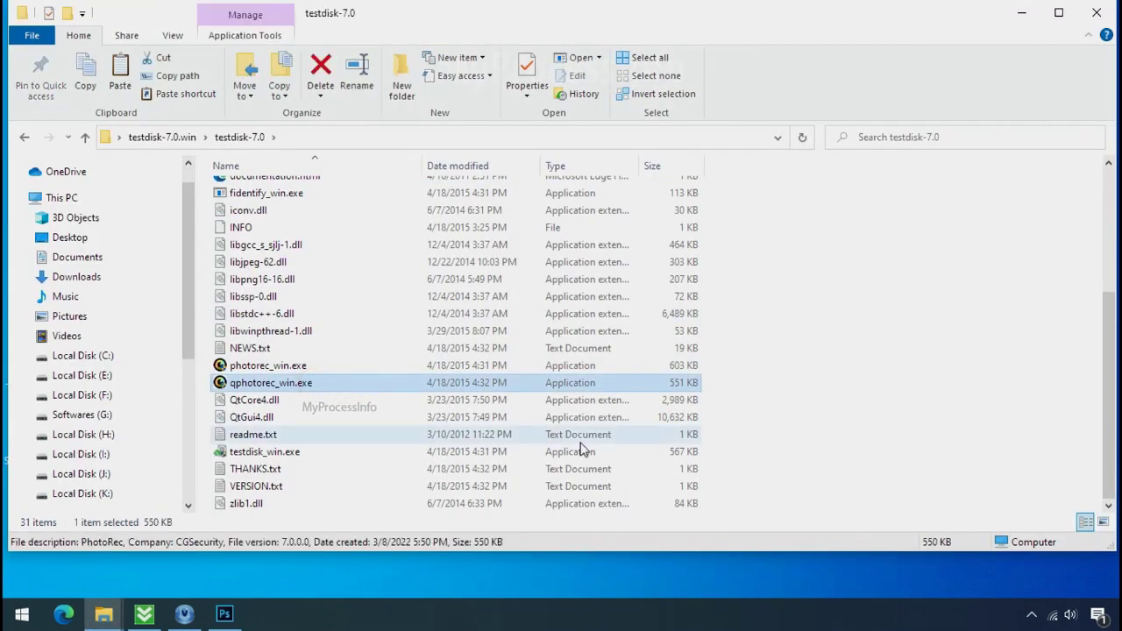
{"action": "double_click", "coordinate": [270, 384]}
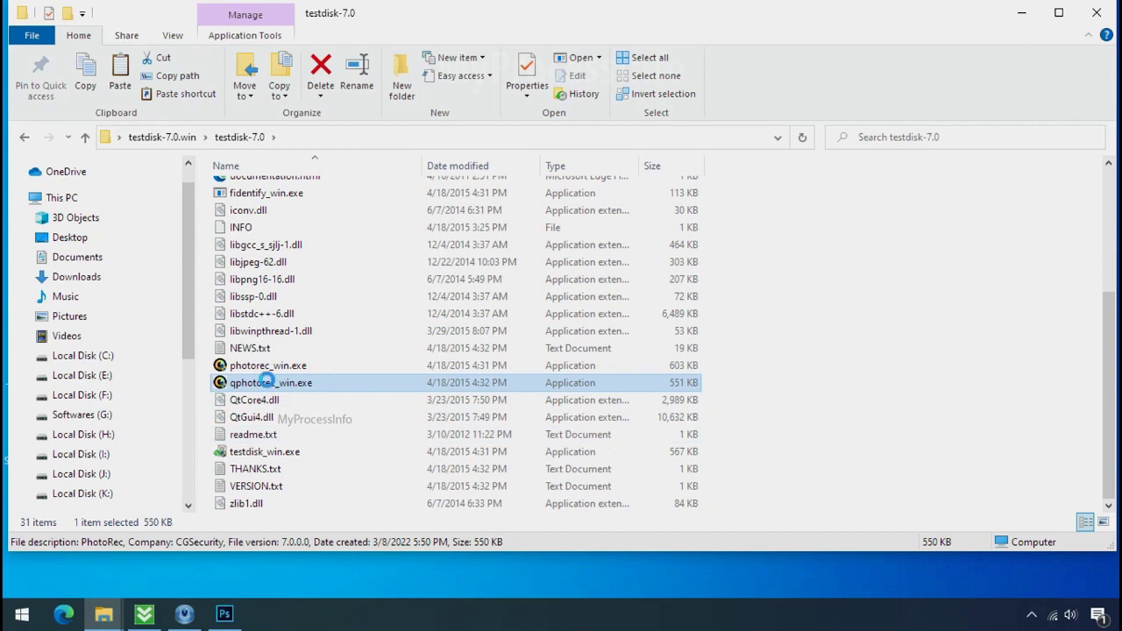
Choose Drive C: as the media to recover from and select its NTFS partition
{"action": "left_click", "coordinate": [228, 143]}
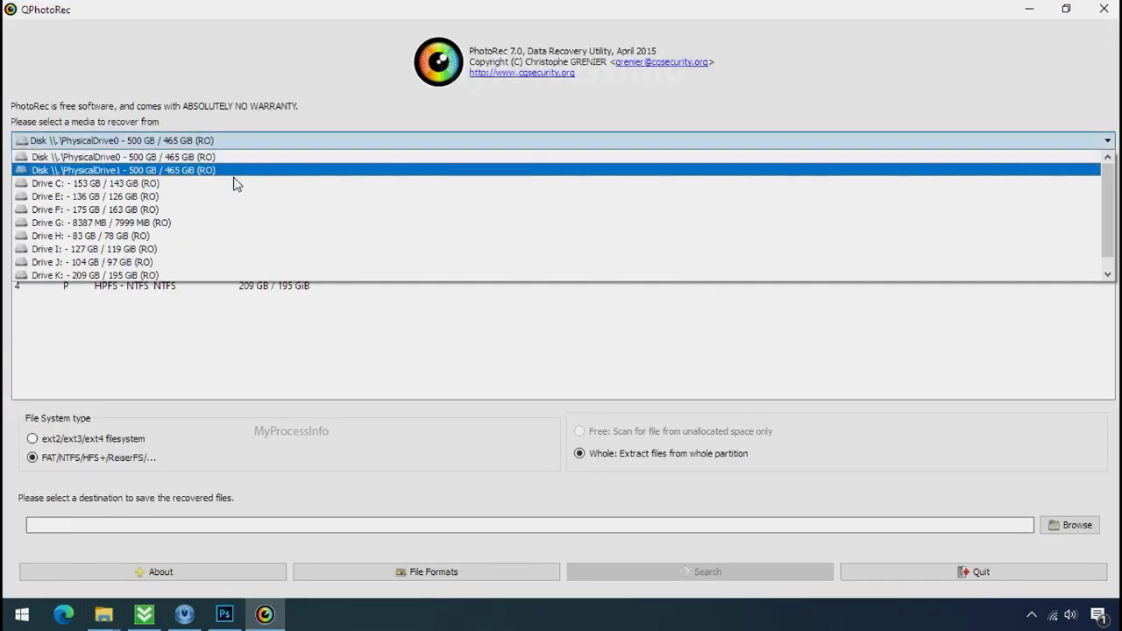
{"action": "left_click", "coordinate": [234, 182]}
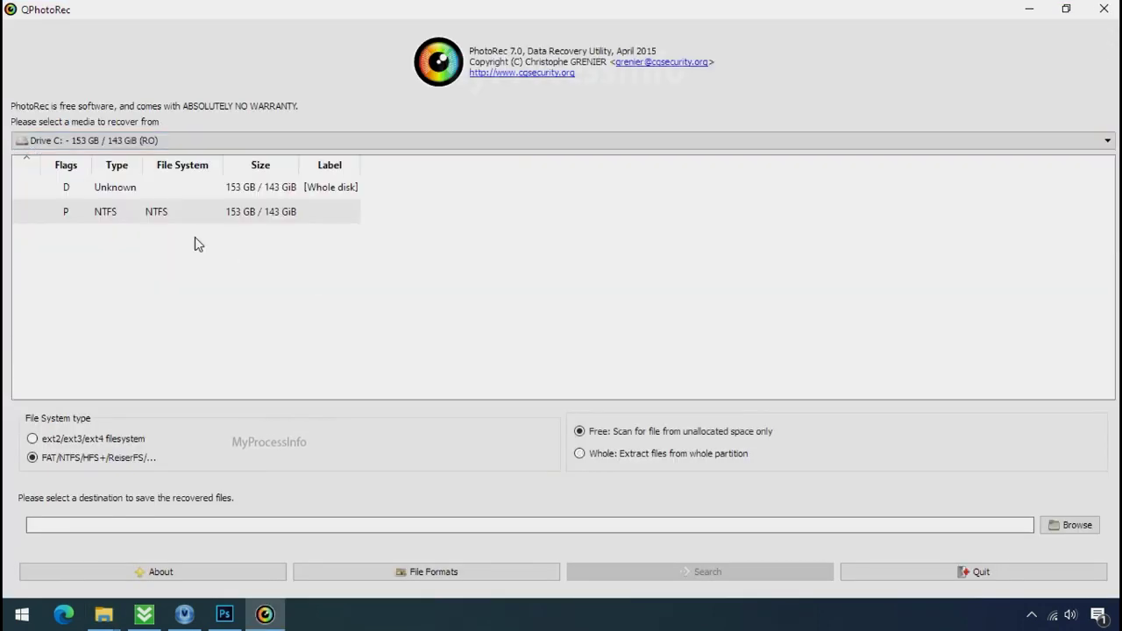
Clear all file formats for the recovery and enable only the jpg and png picture formats
{"action": "left_click", "coordinate": [413, 573]}
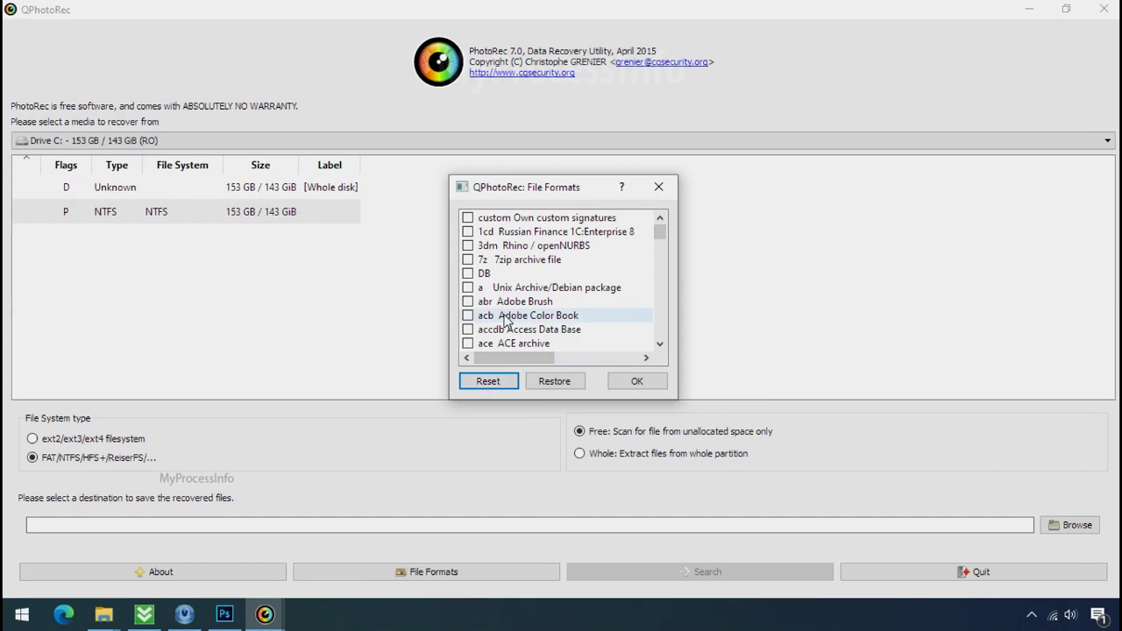
{"action": "left_click", "coordinate": [506, 321]}
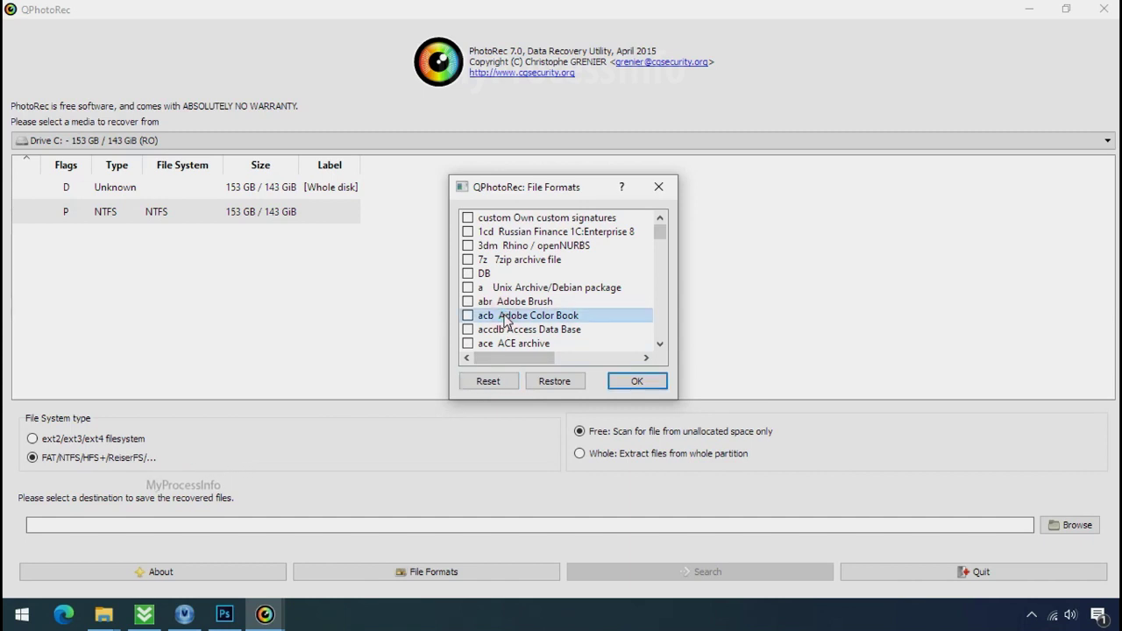
{"action": "key", "text": "j"}
{"action": "scroll", "coordinate": [506, 322], "scroll_direction": "down", "scroll_amount": 1}
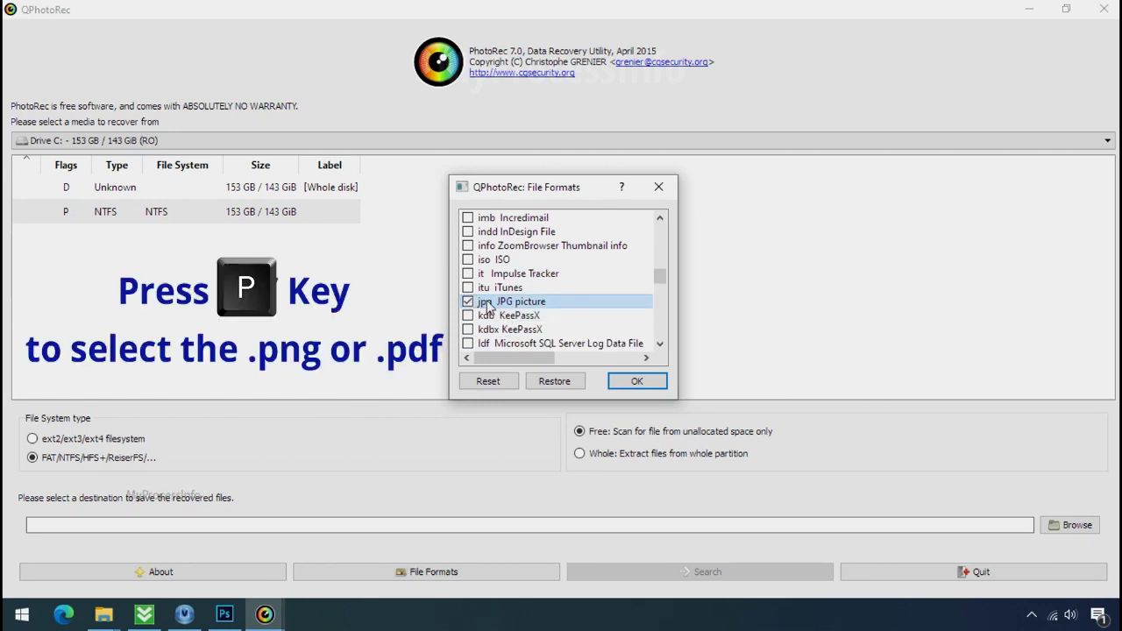
{"action": "key", "text": "p"}
{"action": "scroll", "coordinate": [515, 277], "scroll_direction": "down", "scroll_amount": 2}
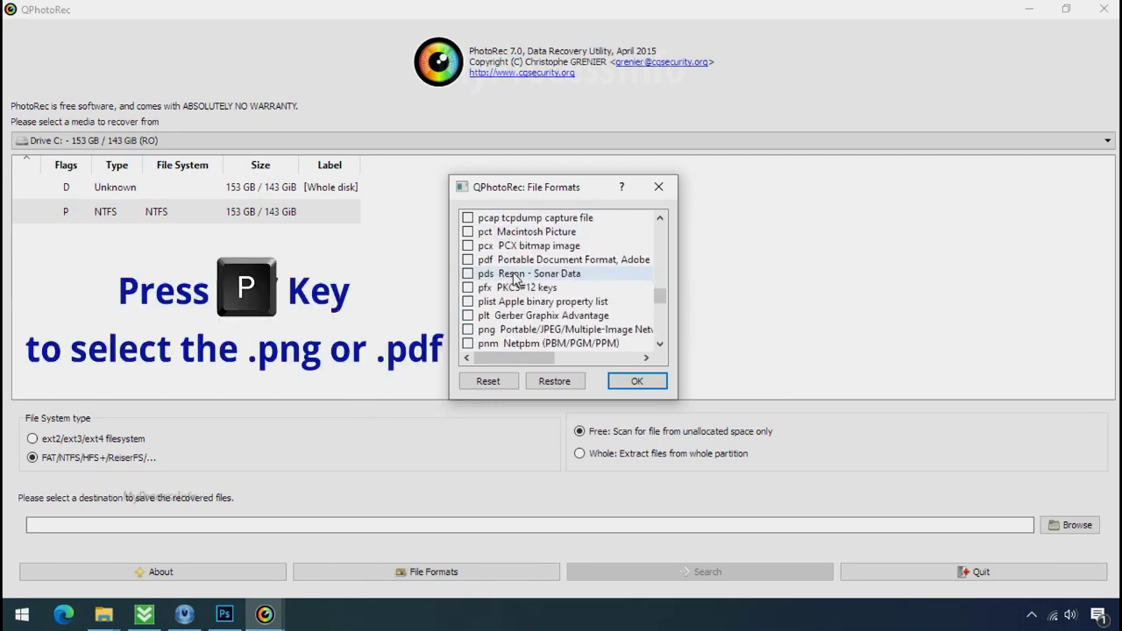
{"action": "left_click", "coordinate": [467, 329]}
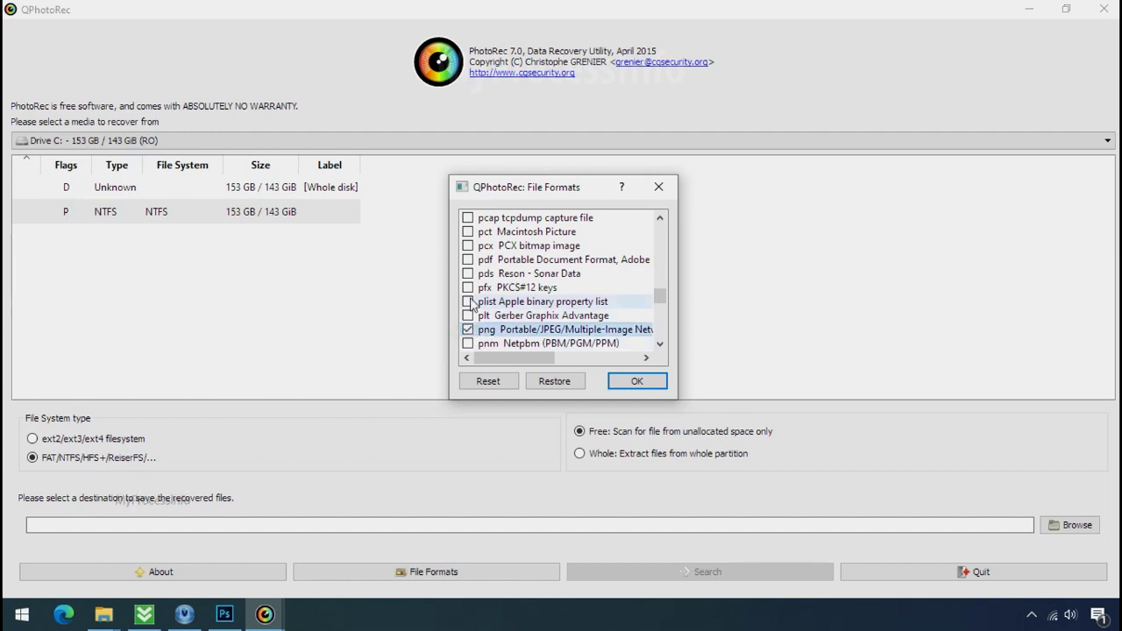
{"action": "left_click", "coordinate": [634, 382]}
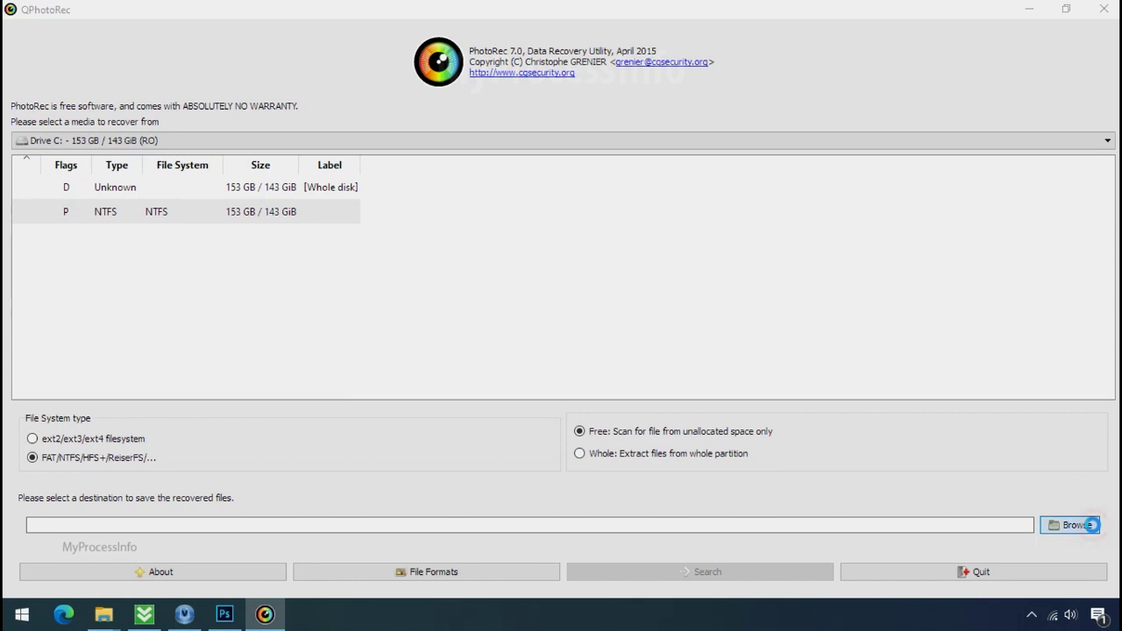
Create a new folder named Recovery on the Softwares (G:) drive and set it as the destination for recovered files
{"action": "left_click", "coordinate": [1072, 524]}
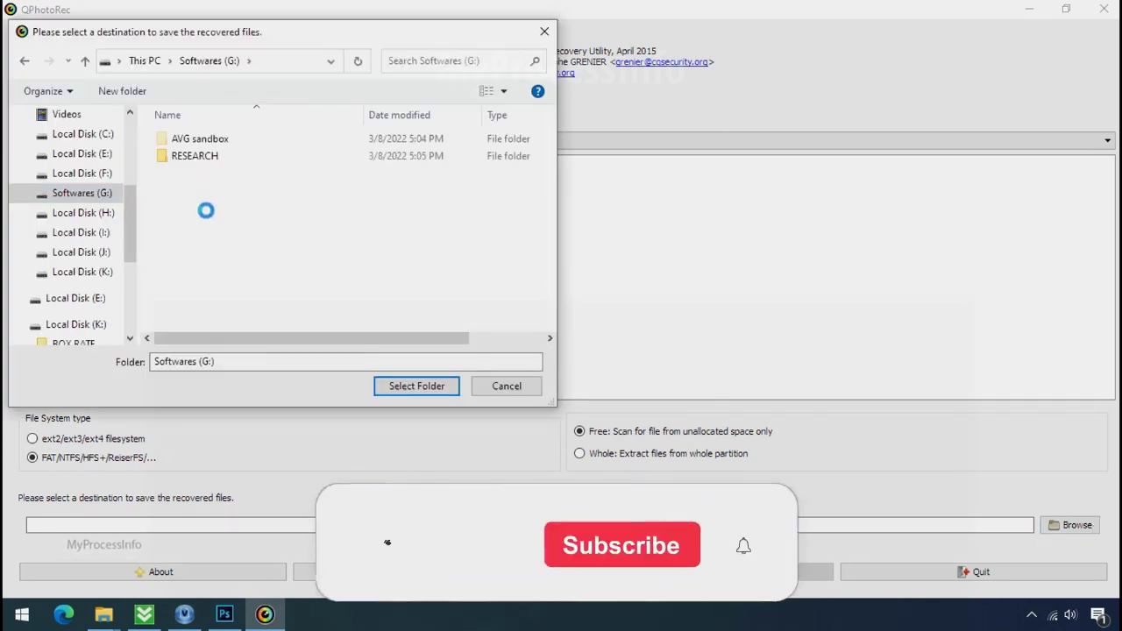
{"action": "right_click", "coordinate": [201, 210]}
{"action": "mouse_move", "coordinate": [246, 398]}
{"action": "left_click", "coordinate": [452, 399]}
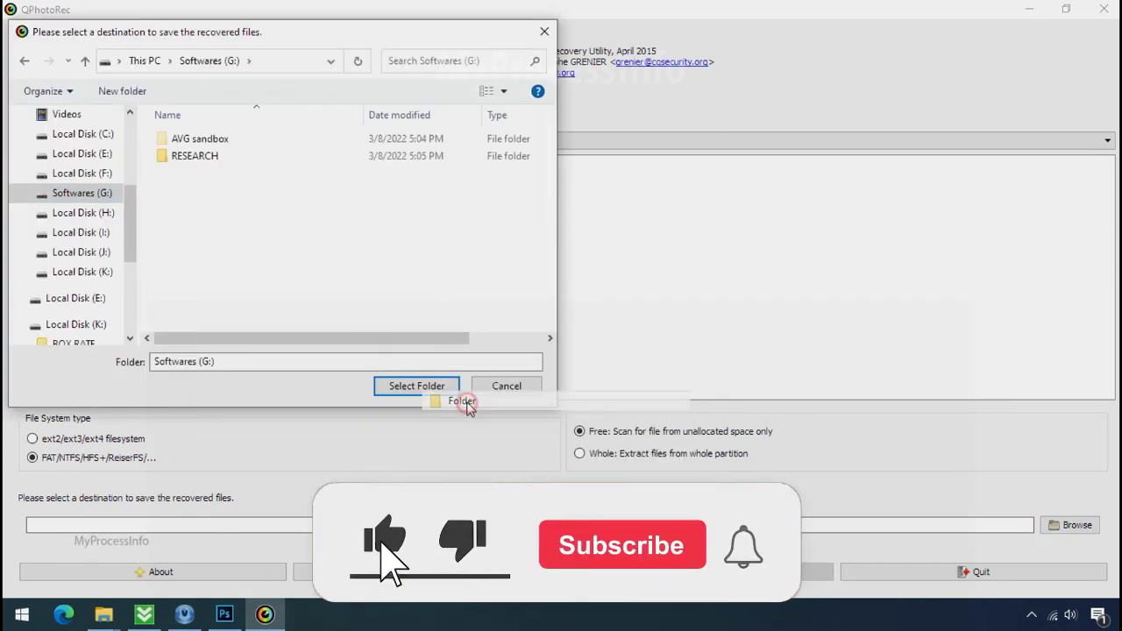
{"action": "type", "text": "Recovery"}
{"action": "key", "text": "Return"}
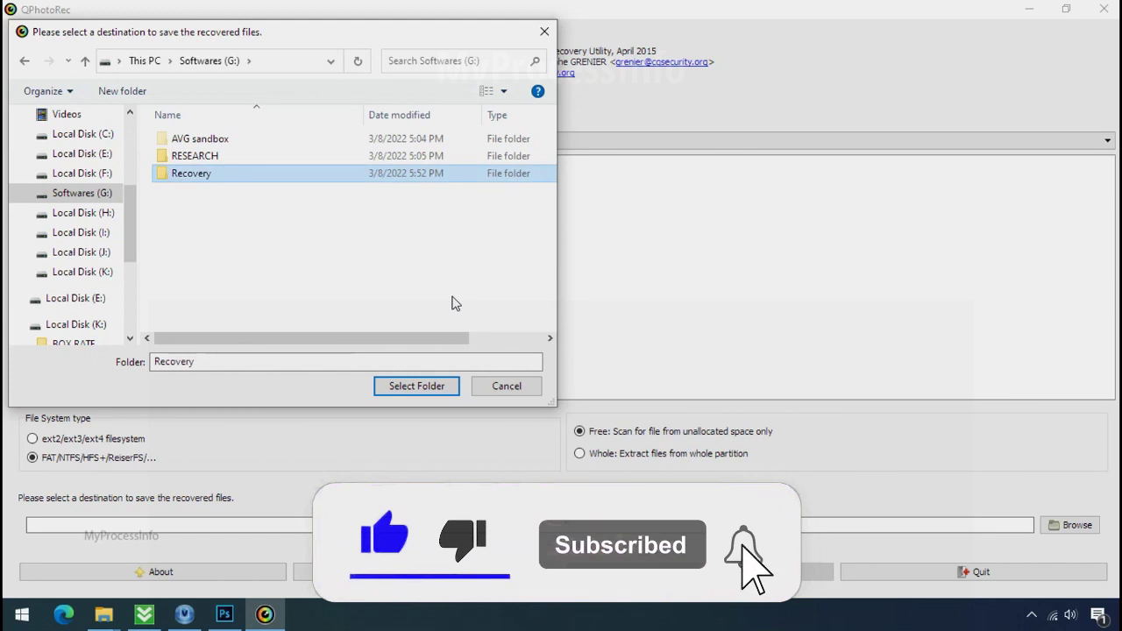
{"action": "left_click", "coordinate": [418, 391]}
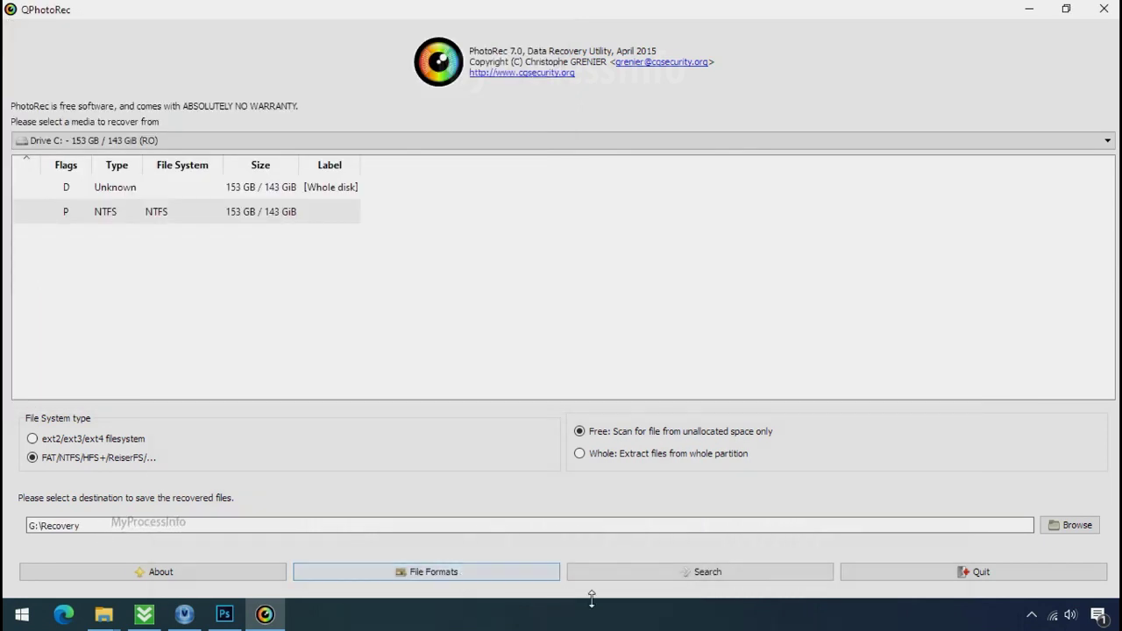
Start the file recovery search on Drive C: and restore the QPhotoRec window to a smaller size
{"action": "left_click", "coordinate": [706, 572]}
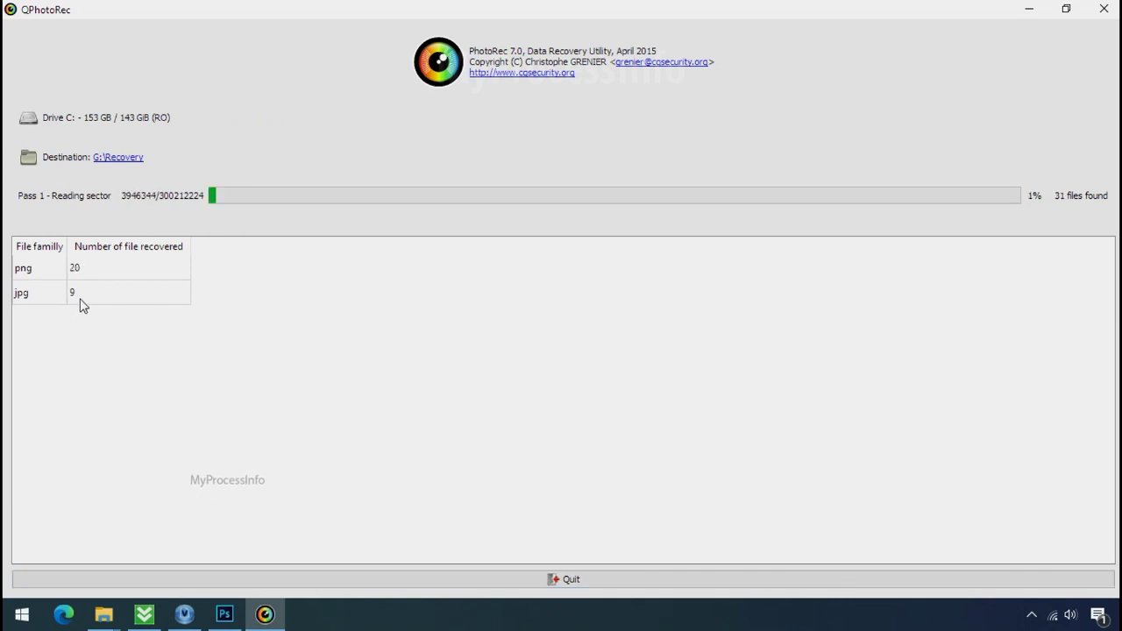
{"action": "left_click", "coordinate": [1066, 9]}
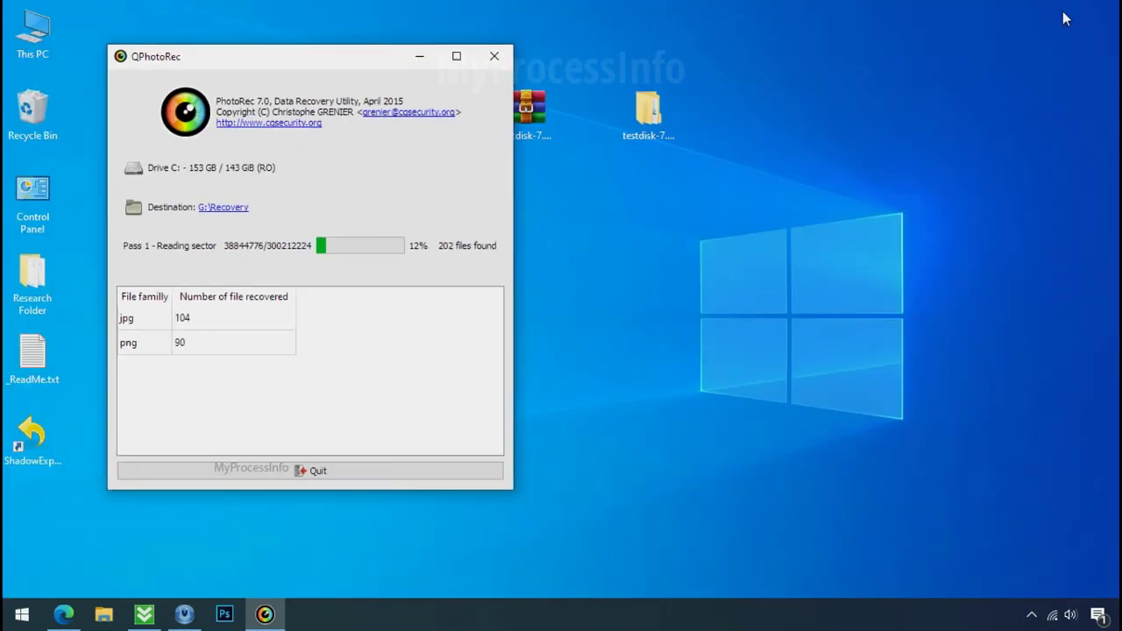
Open recup_dir.3 inside the Recovery folder on the Softwares (G:) drive and look through the recovered files
{"action": "left_click", "coordinate": [103, 613]}
{"action": "double_click", "coordinate": [253, 190]}
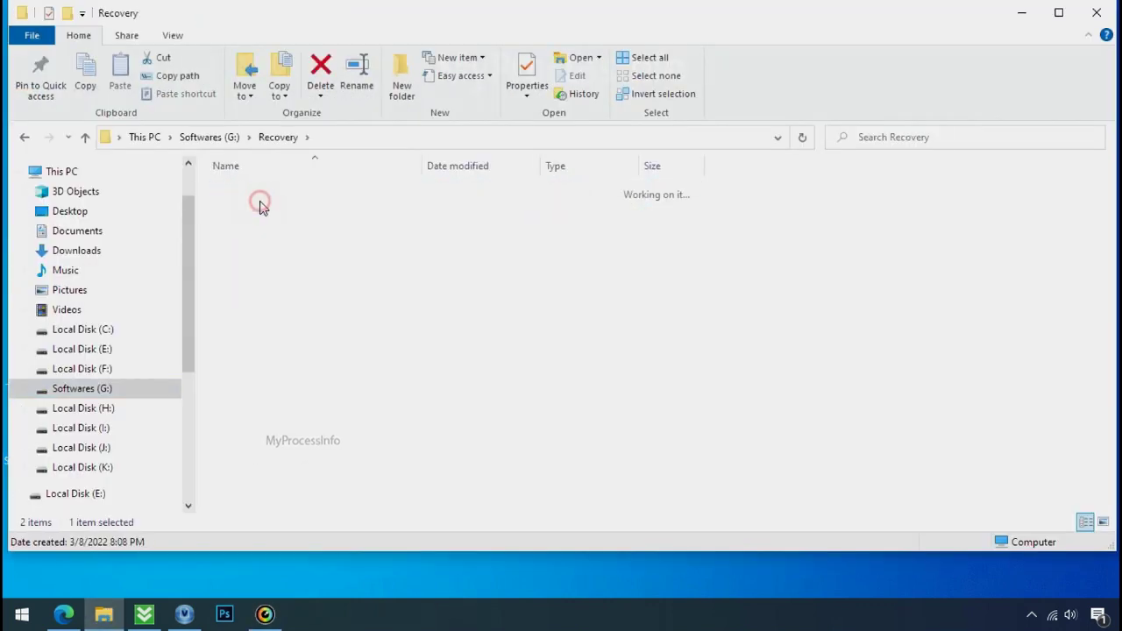
{"action": "double_click", "coordinate": [255, 223]}
{"action": "scroll", "coordinate": [432, 301], "scroll_direction": "down", "scroll_amount": 5}
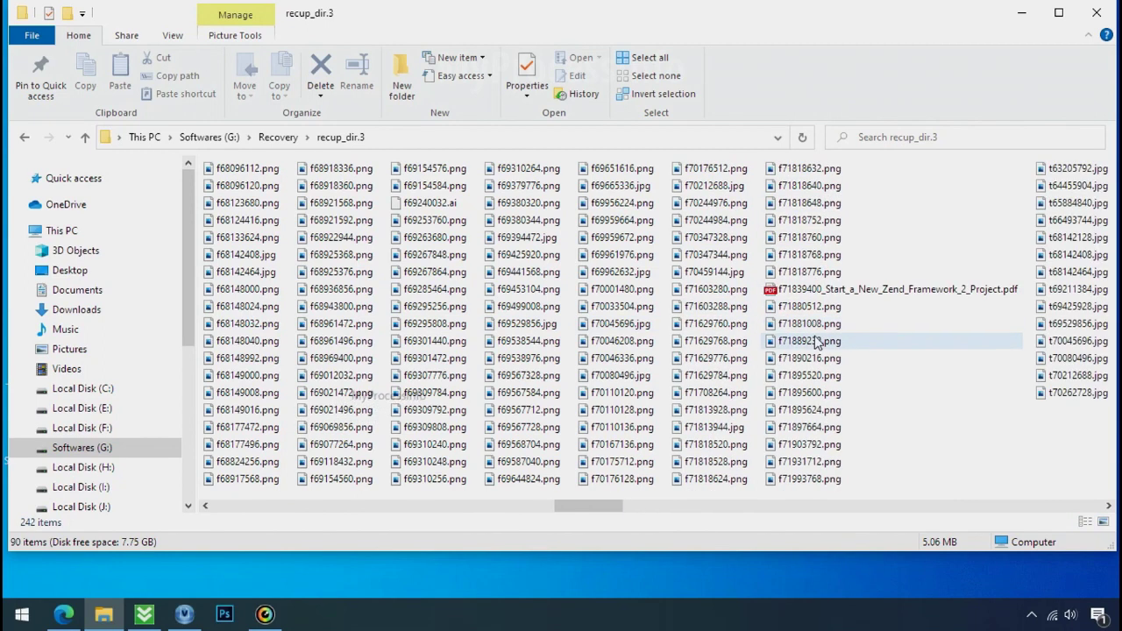
{"action": "scroll", "coordinate": [806, 350], "scroll_direction": "down", "scroll_amount": 4}
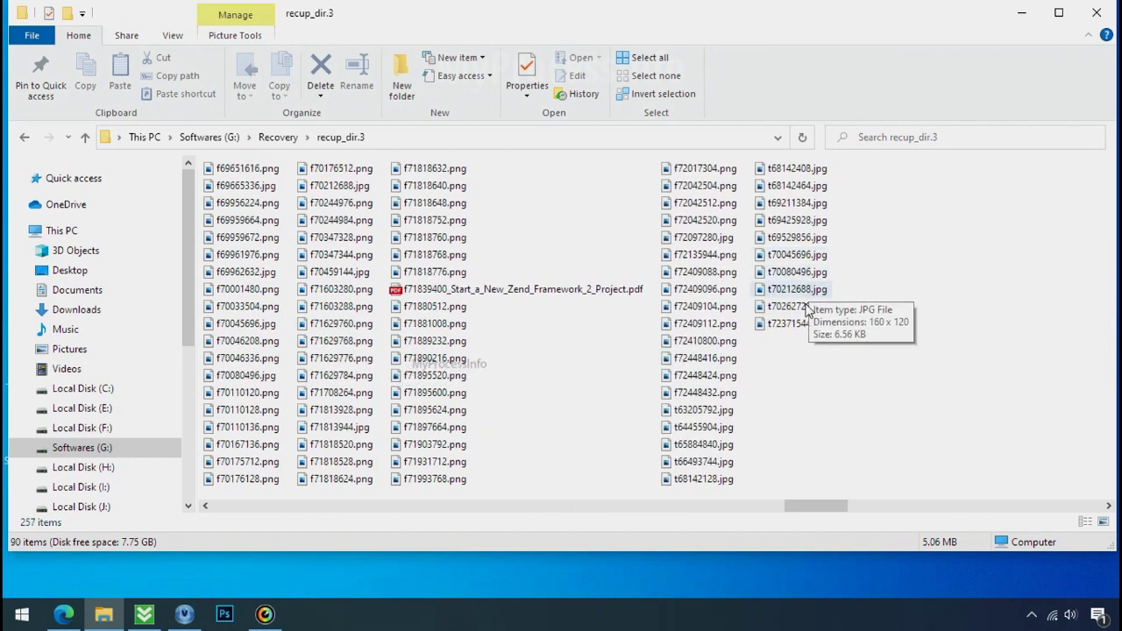
{"action": "scroll", "coordinate": [799, 377], "scroll_direction": "down", "scroll_amount": 3}
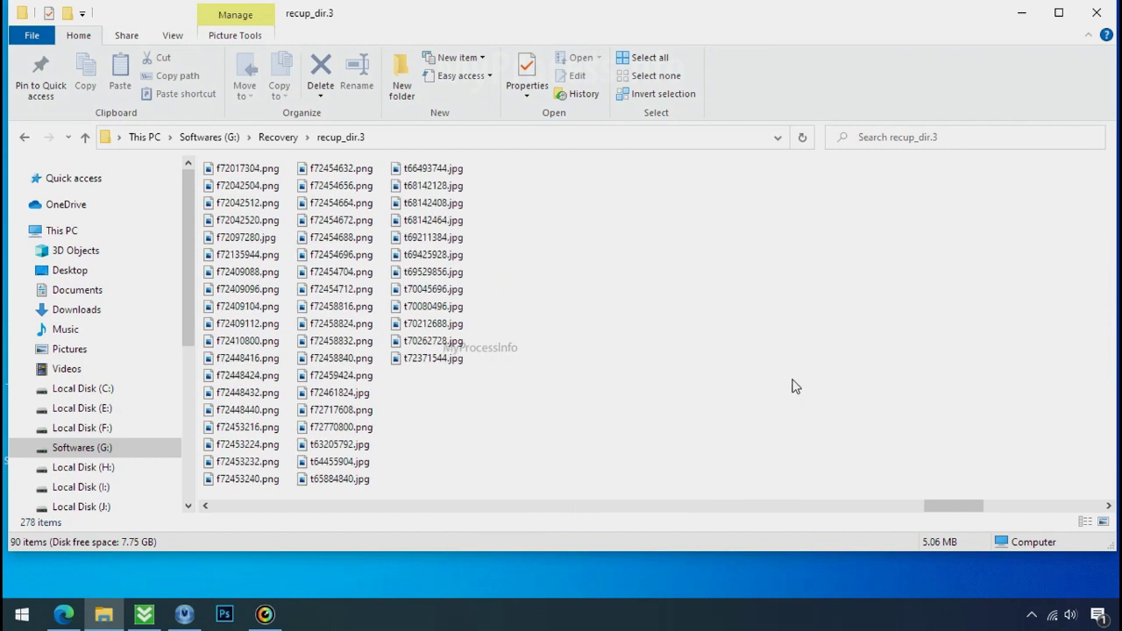
View the recovered picture t69529856.jpg in Photos and close it
{"action": "left_click", "coordinate": [443, 295]}
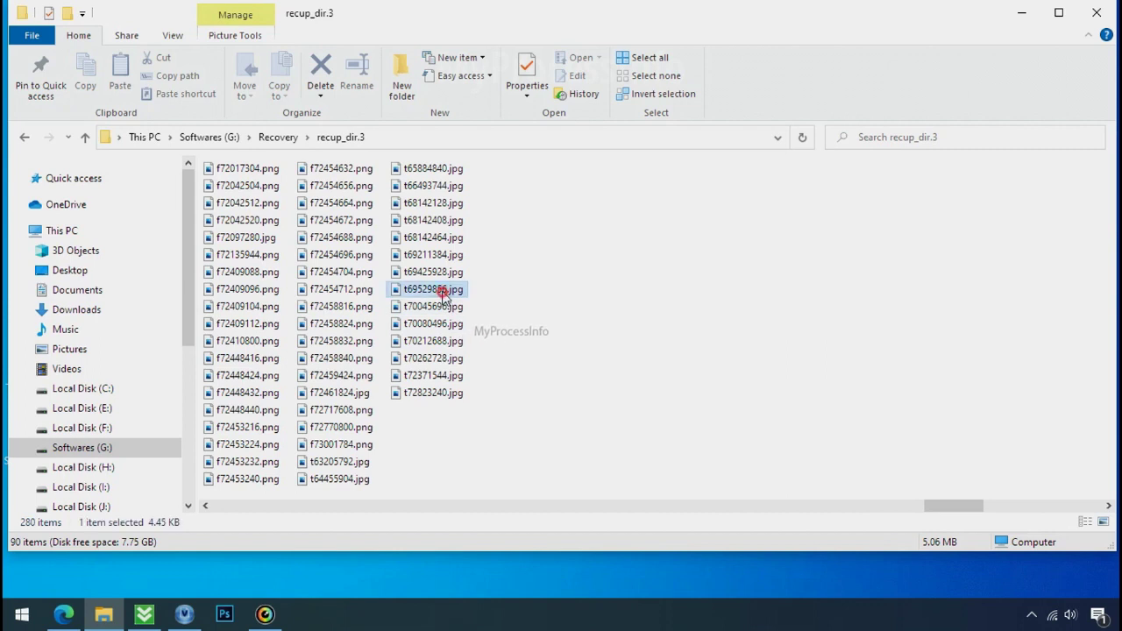
{"action": "double_click", "coordinate": [442, 295]}
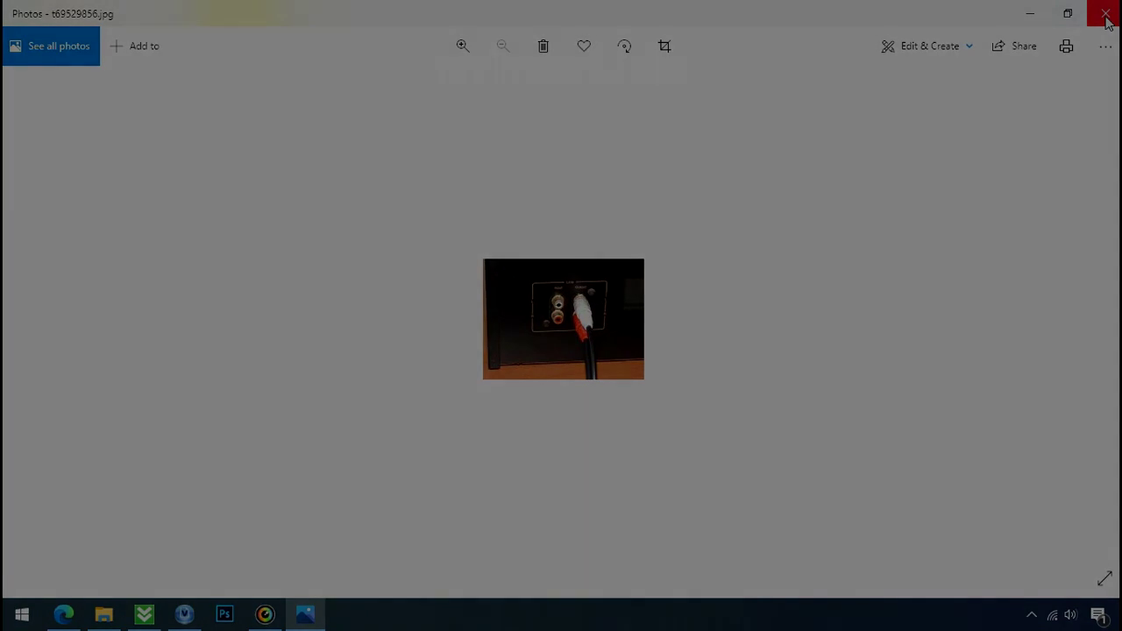
{"action": "left_click", "coordinate": [1106, 15]}
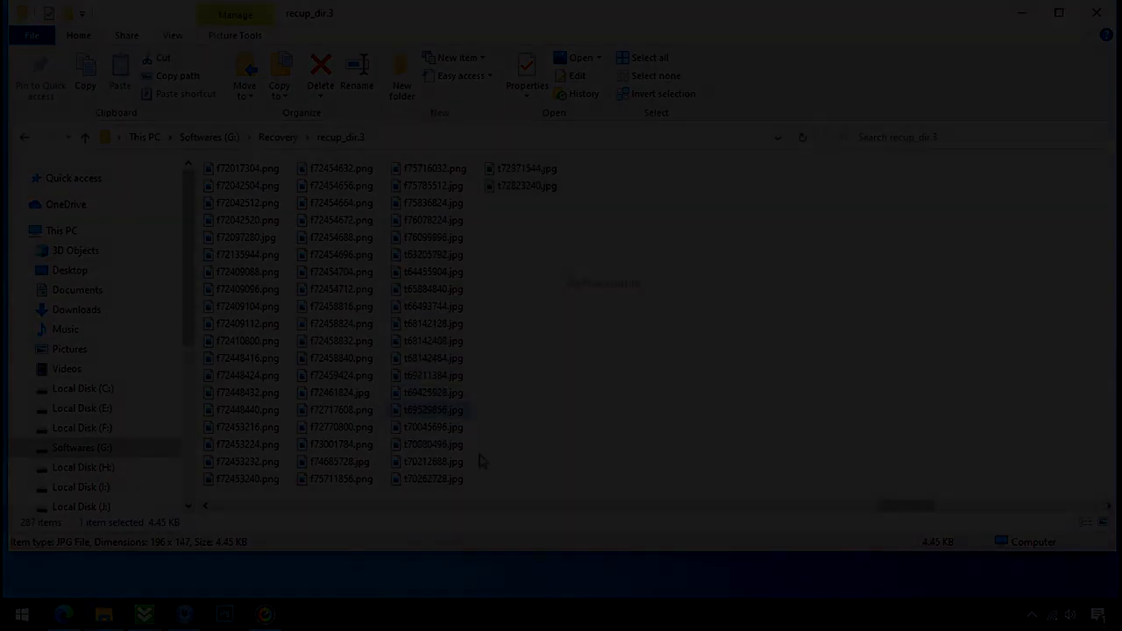